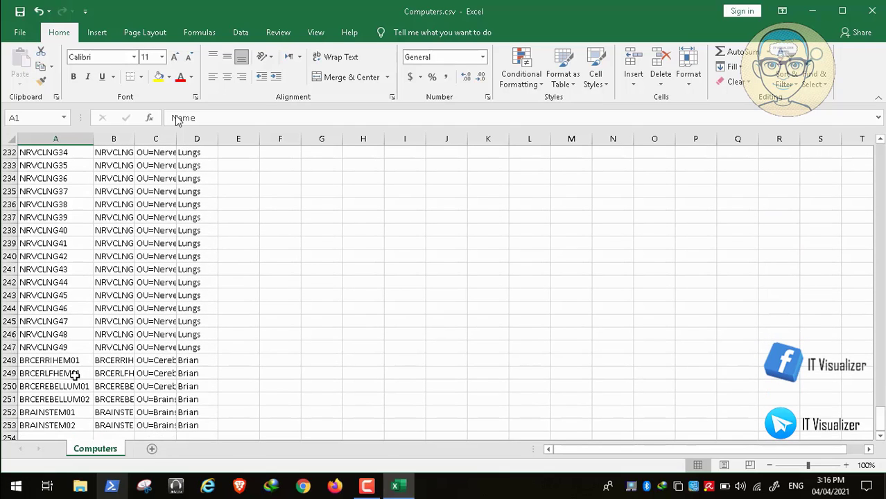
Step: Copy the computer name BRCERLFHEM01 from cell A249
double_click(75, 375)
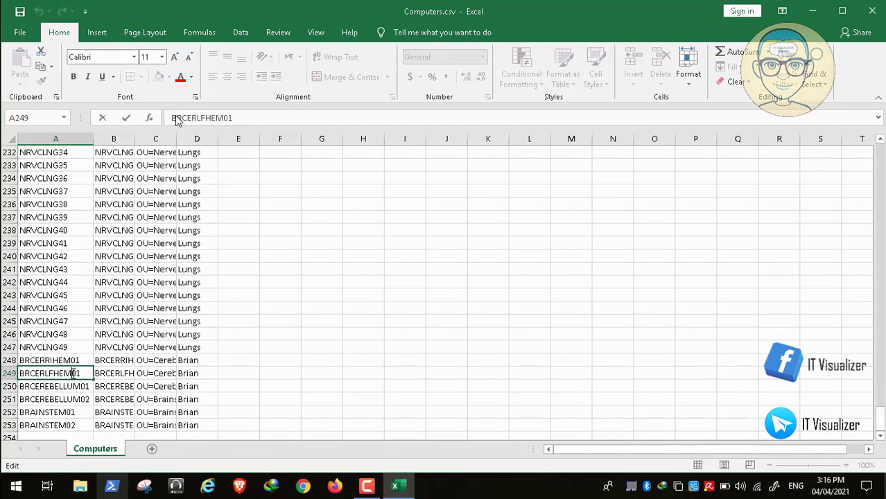
drag(79, 373, 21, 368)
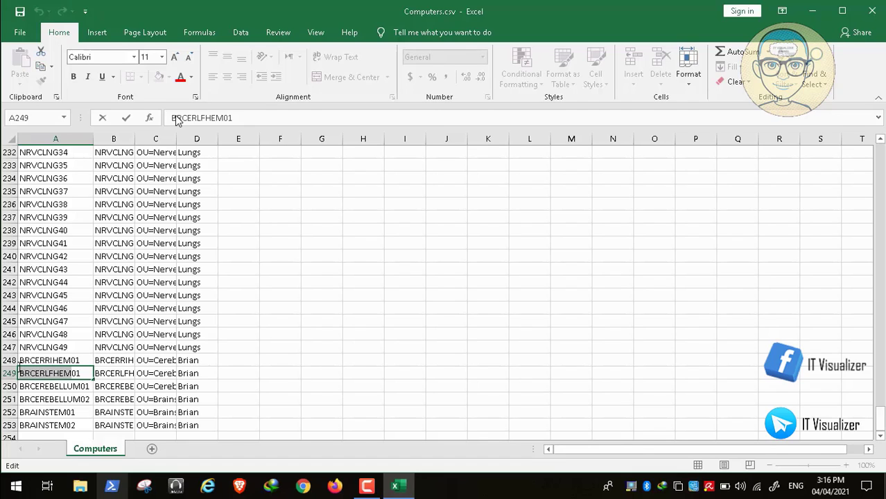
right_click(42, 373)
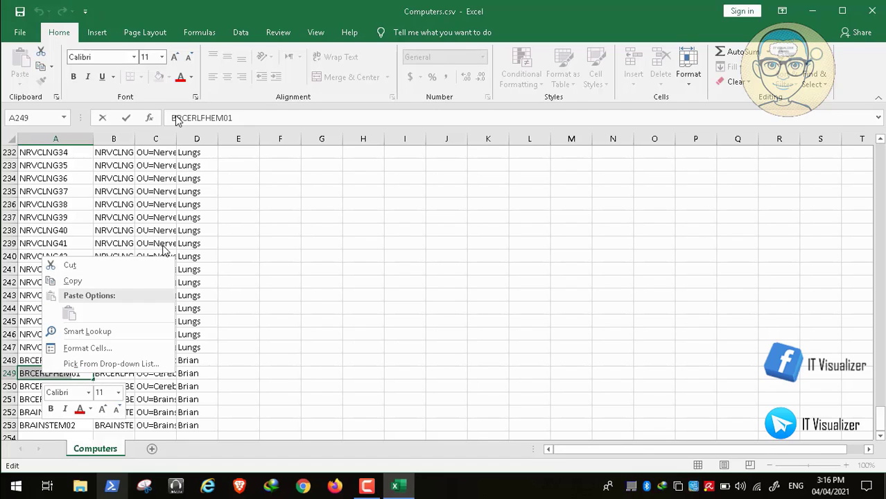
click(102, 285)
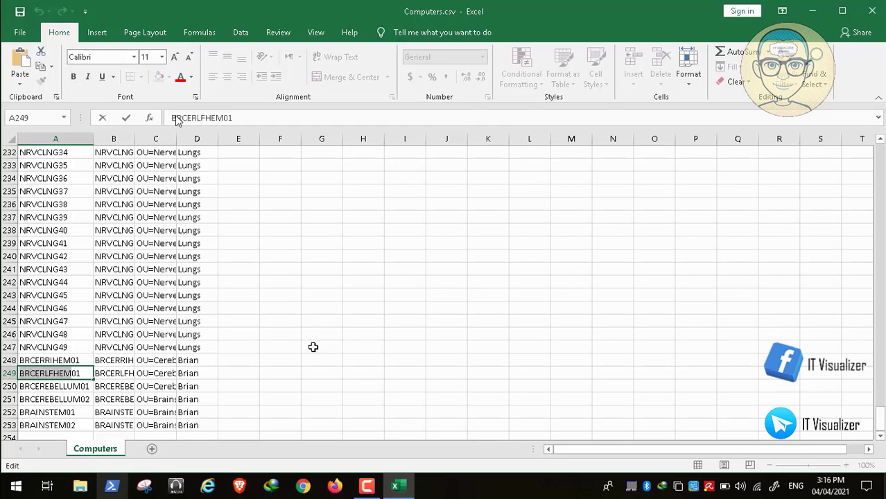
Step: Close Computers.csv in Excel without saving changes
click(371, 333)
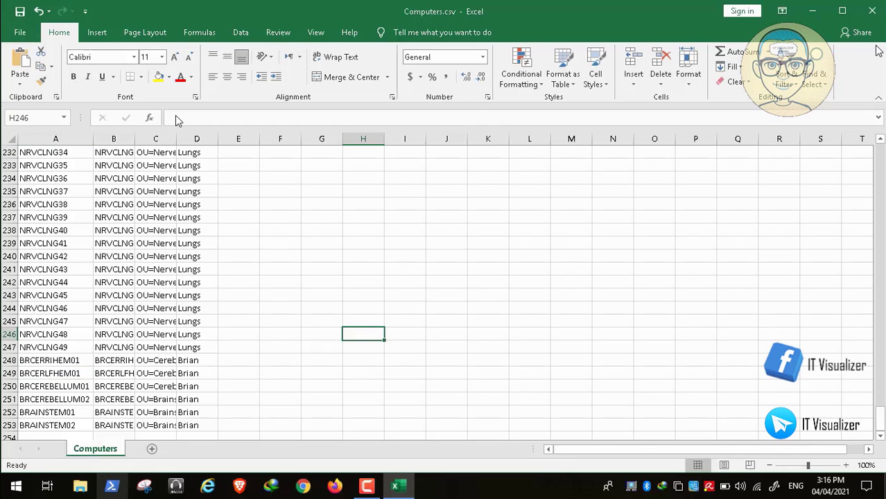
click(872, 10)
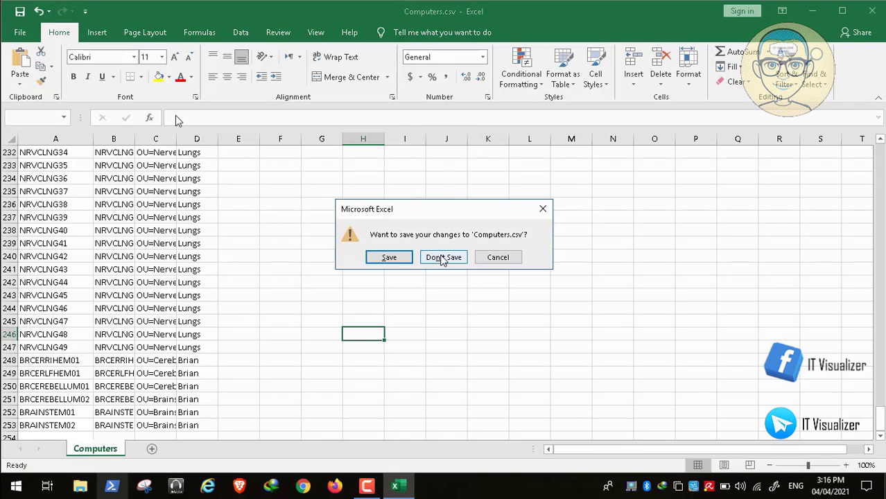
click(444, 257)
Step: Launch VMware Workstation Pro from its desktop shortcut
click(225, 163)
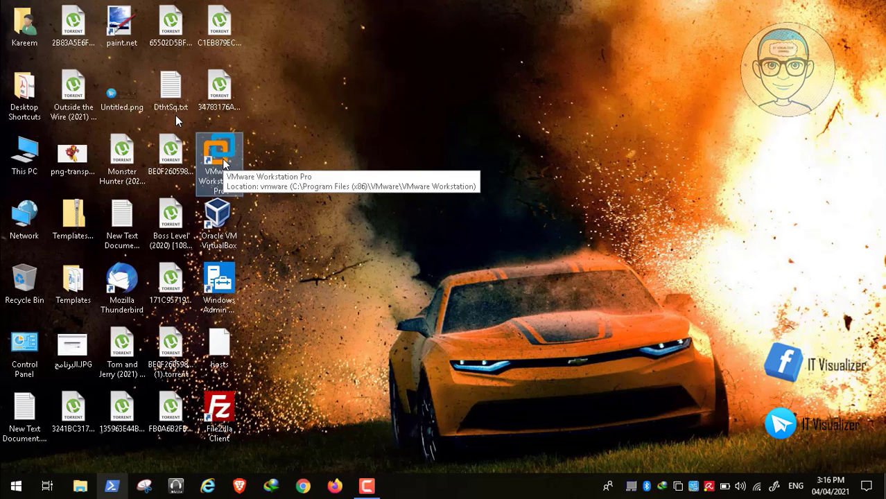
double_click(224, 164)
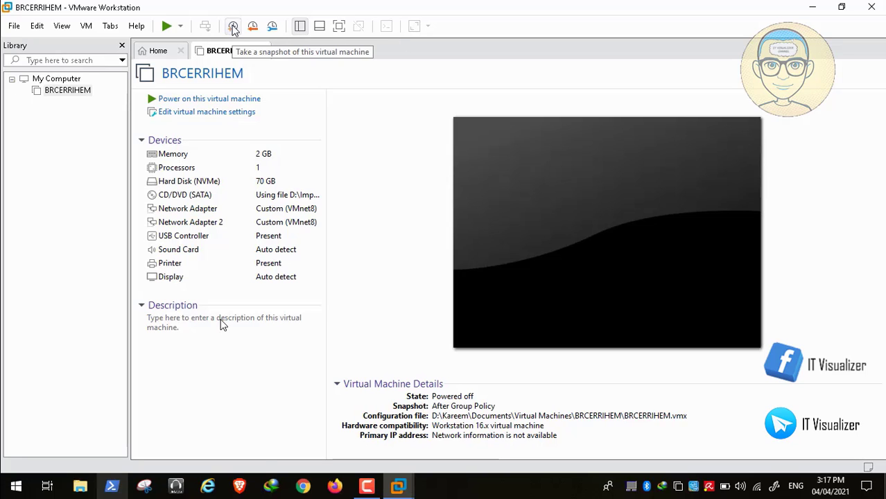
Step: Skip the tutorial video ahead to the File Explorer part, pausing and resuming playback
mouse_move(219, 458)
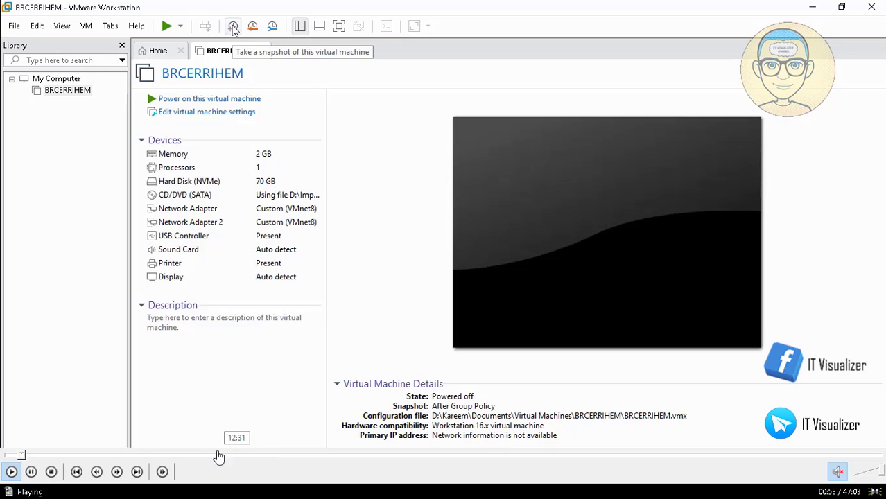
click(31, 456)
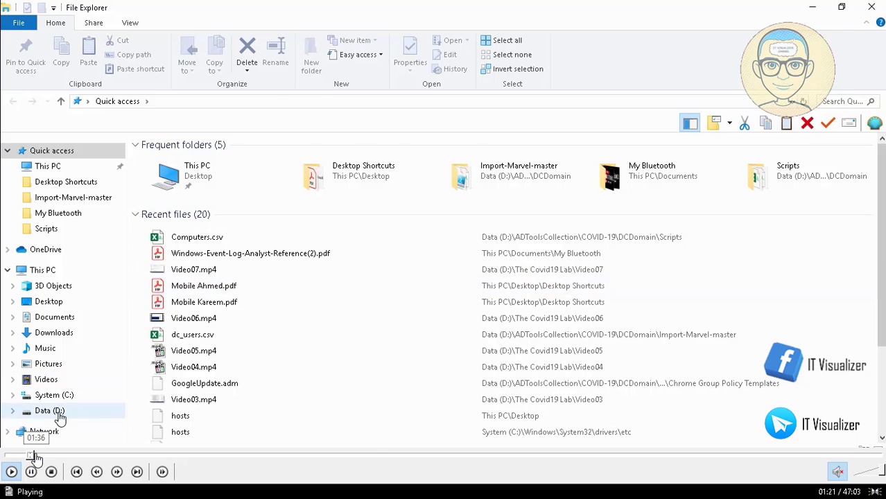
click(36, 457)
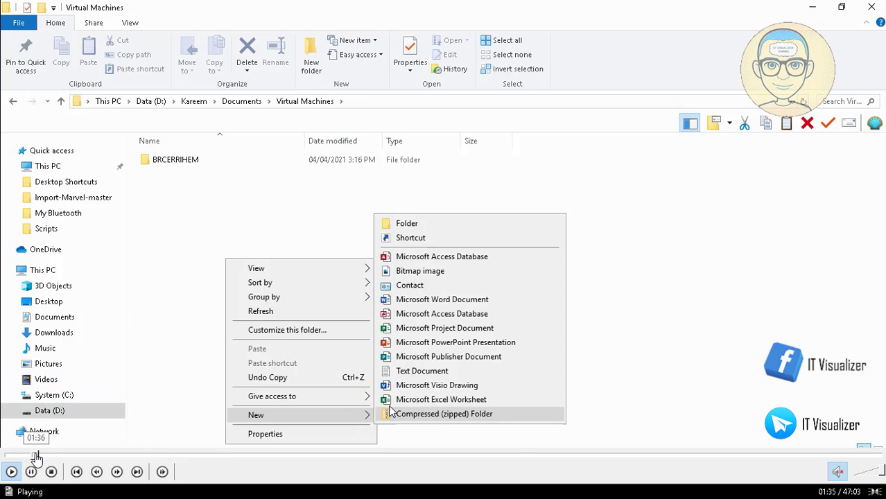
click(32, 457)
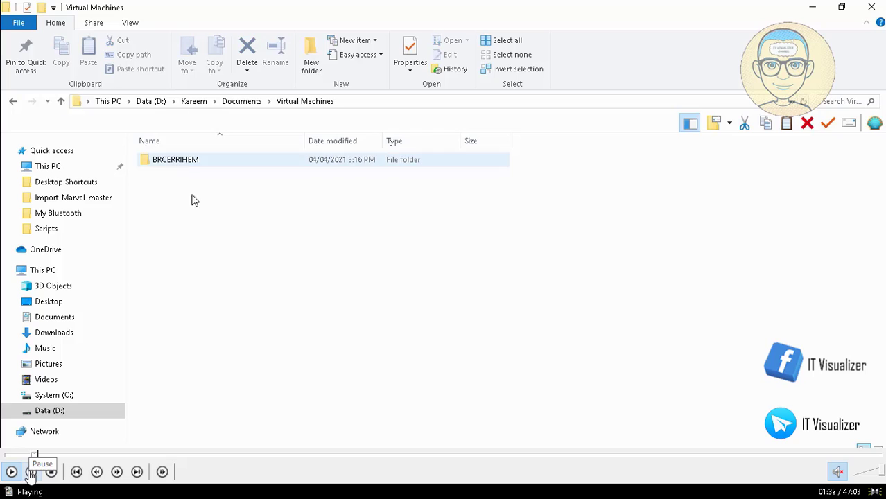
click(31, 472)
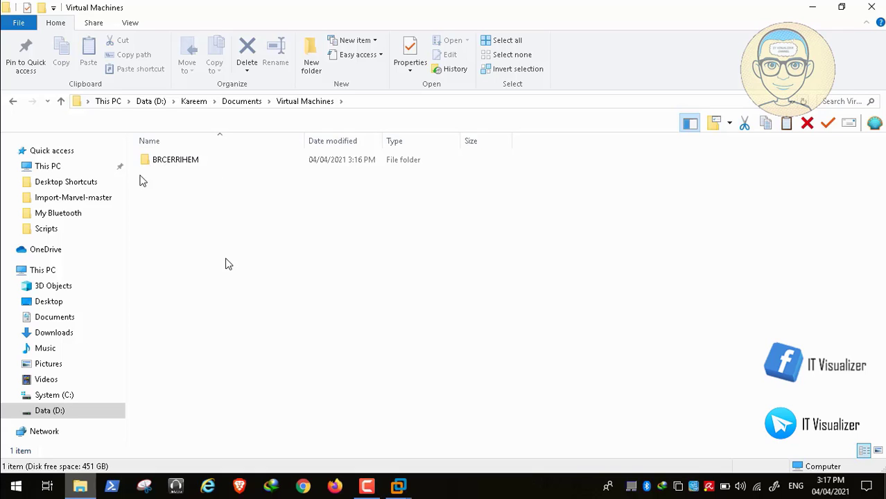
key(space)
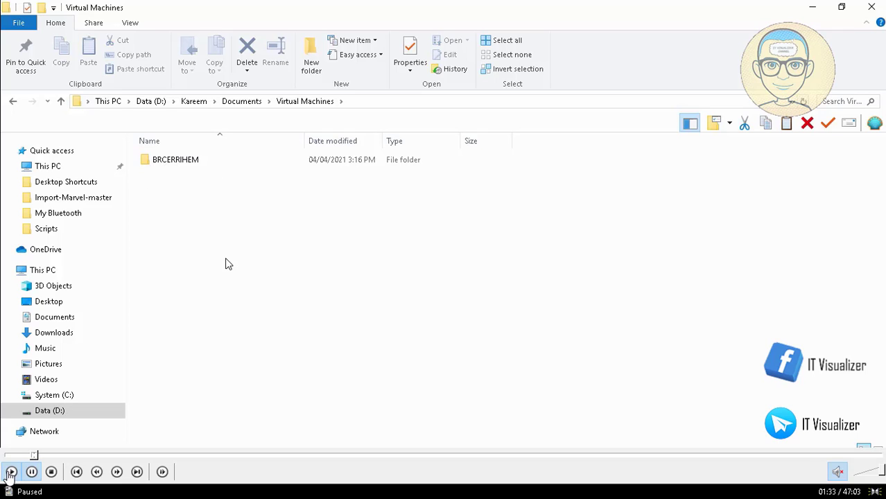
key(space)
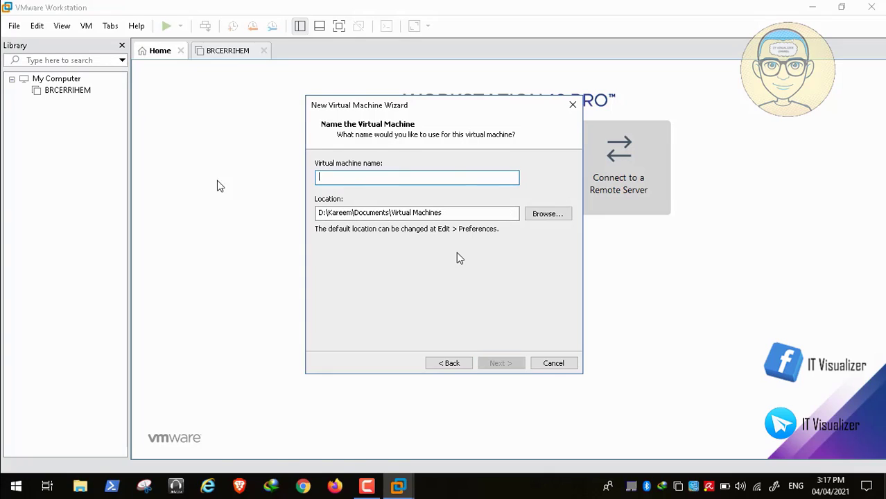
Step: Rewind the tutorial video to just before the New Virtual Machine wizard opens
mouse_move(210, 465)
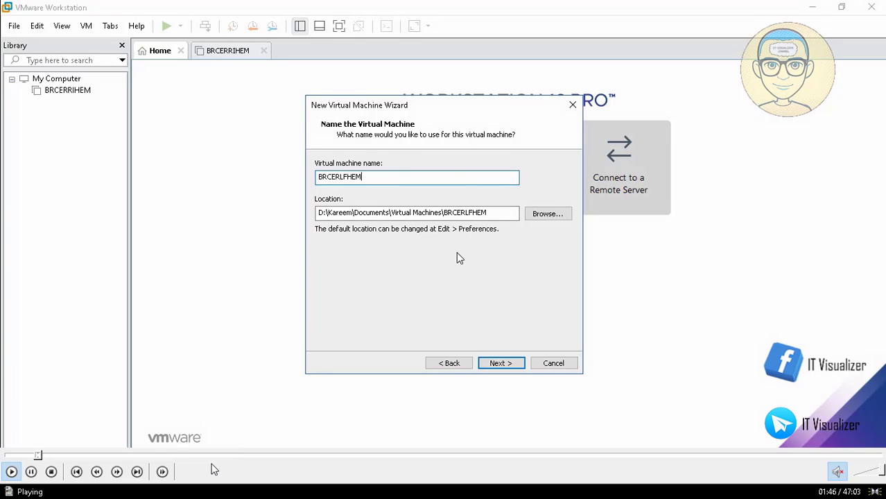
click(38, 456)
click(35, 455)
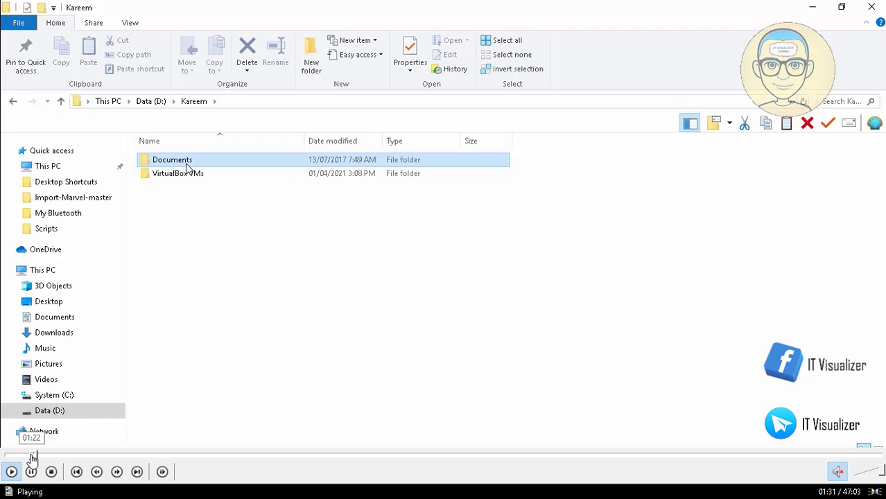
click(31, 455)
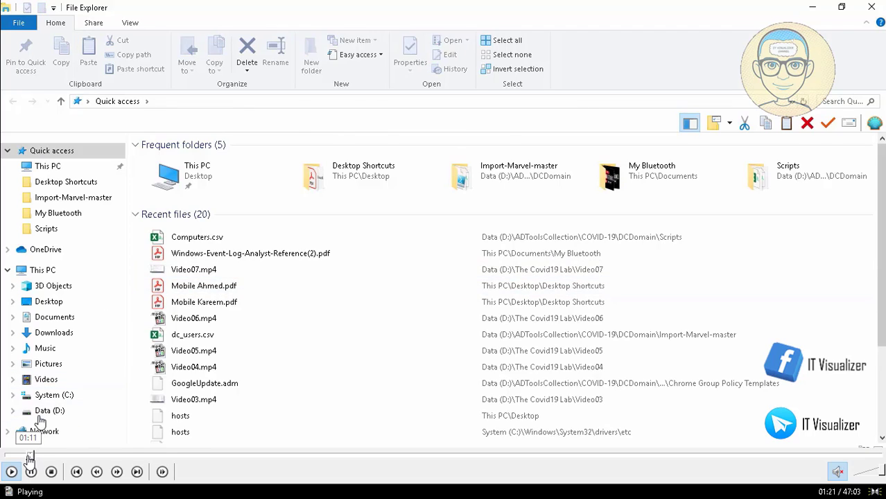
click(28, 455)
click(26, 456)
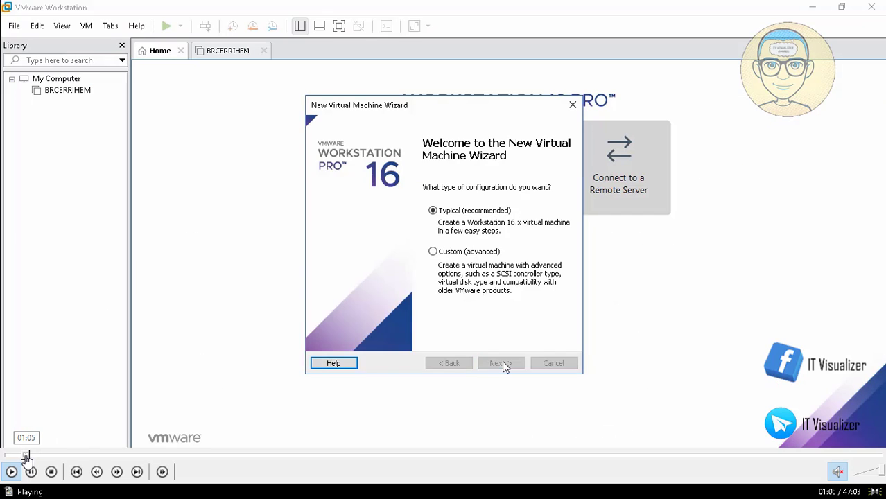
click(25, 455)
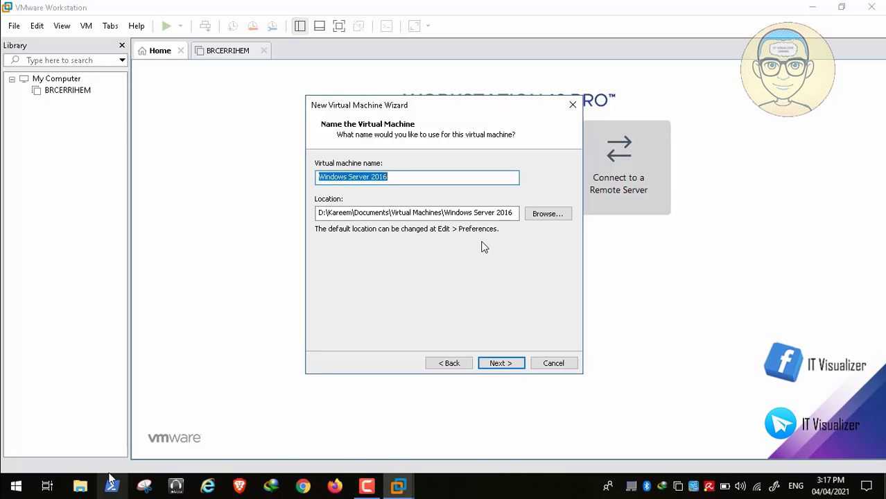
Step: Resume the tutorial video and skip ahead to the File Explorer part
mouse_move(28, 463)
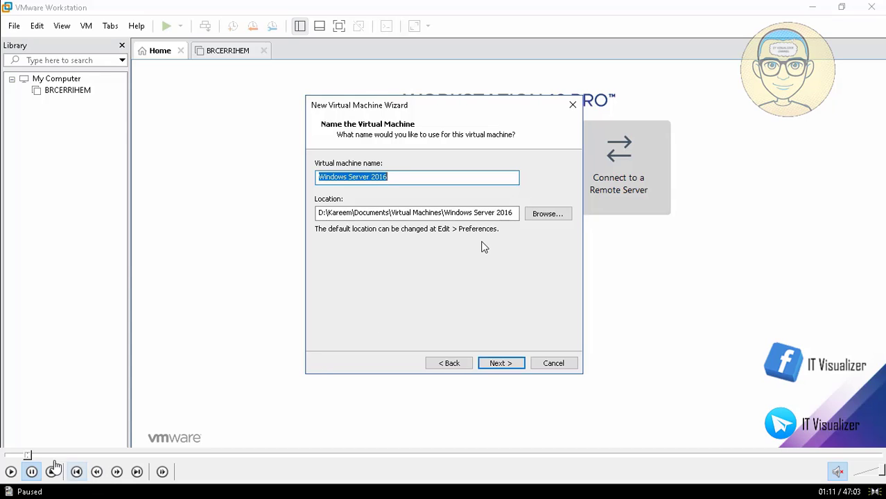
click(10, 472)
click(37, 456)
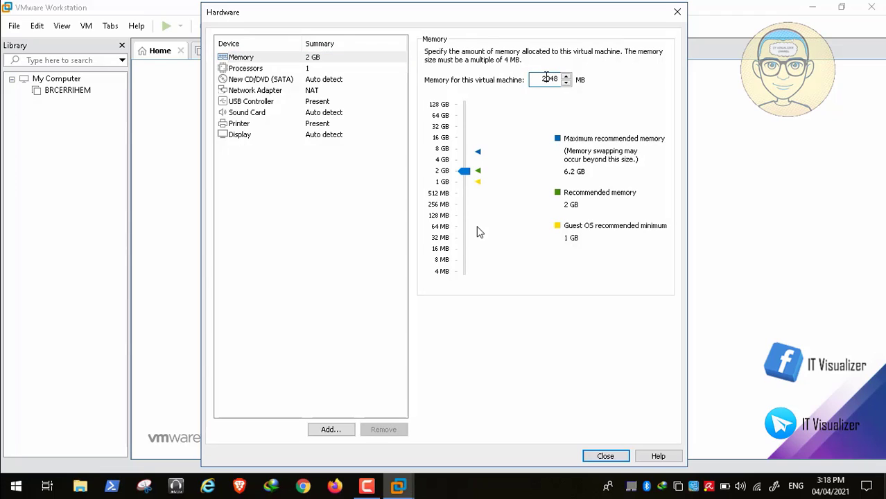
Step: Bring up the tutorial video's playback controls
mouse_move(8, 484)
Step: Play the tutorial video through the memory and network adapter setup, pausing briefly
click(10, 472)
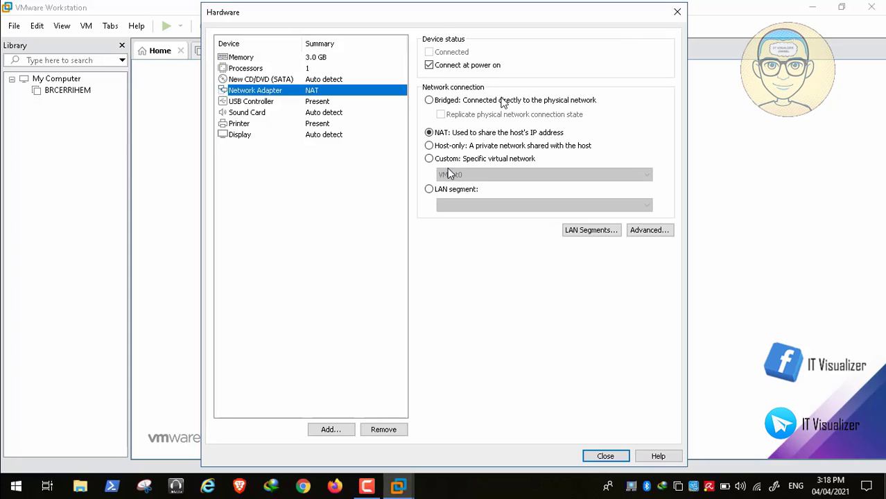
mouse_move(59, 455)
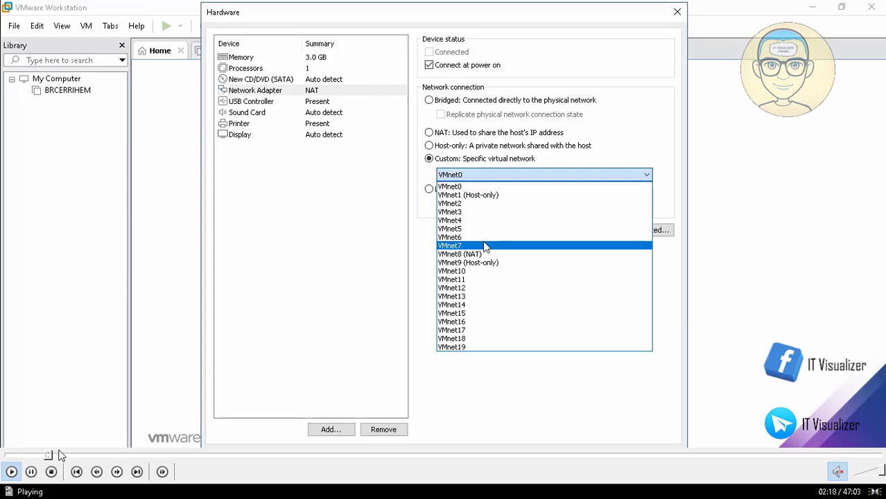
click(31, 471)
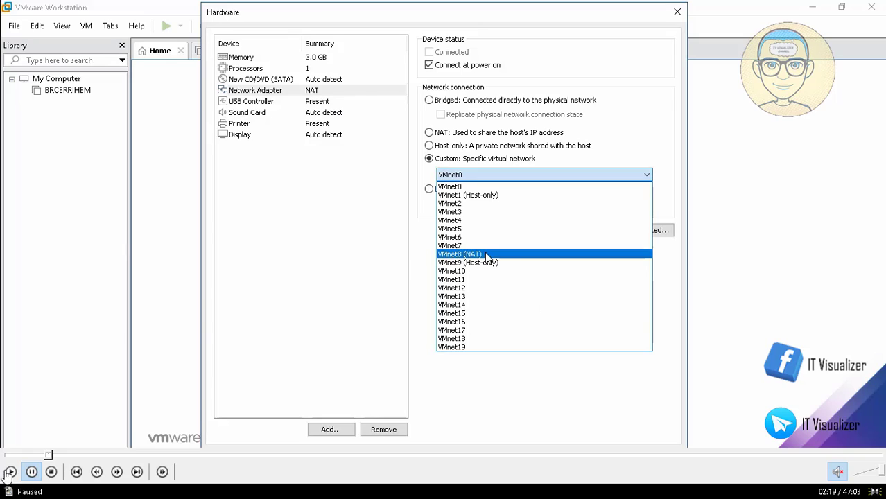
click(9, 472)
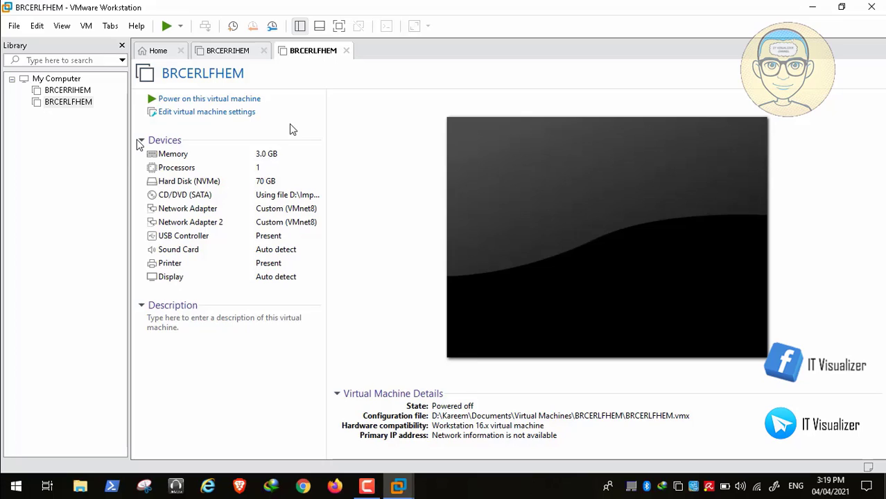
Step: Power on BRCERLFHEM, boot it from the CD/DVD image, and show it full screen
click(228, 101)
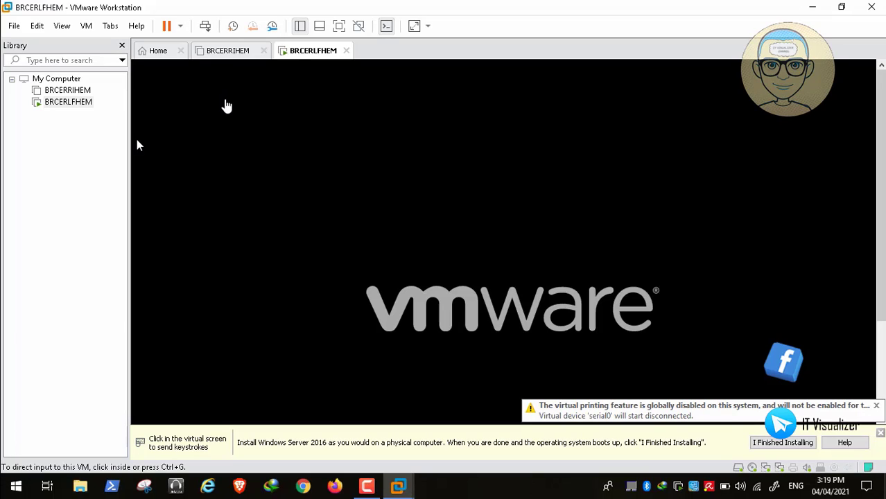
click(281, 217)
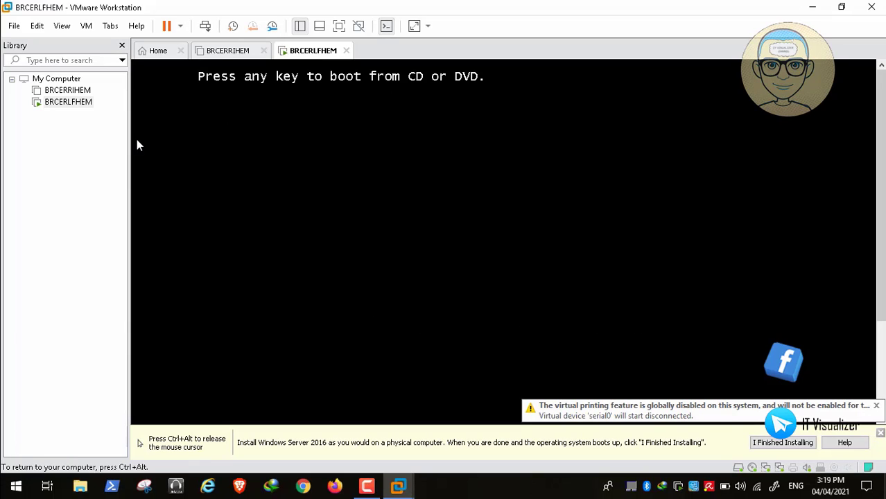
key(Return)
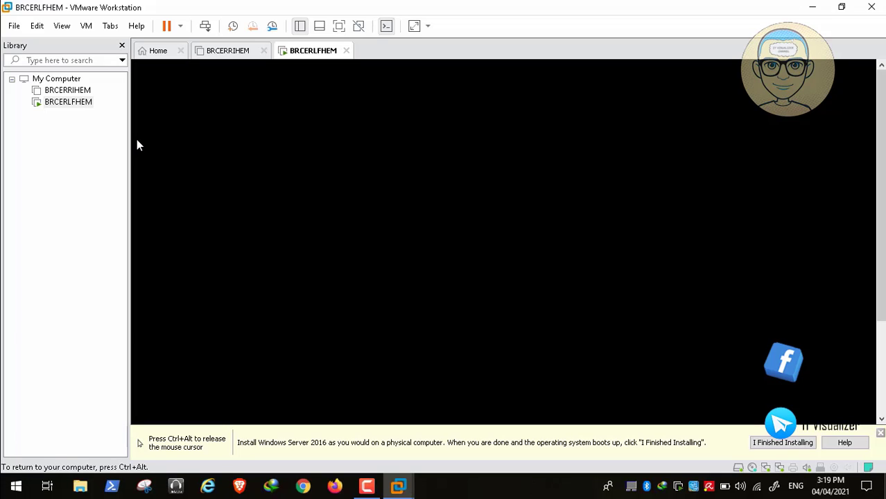
key(ctrl+alt)
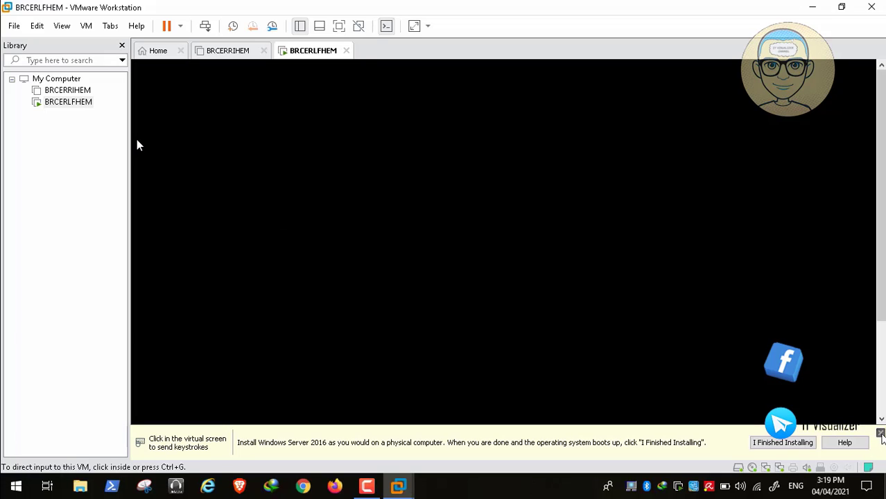
click(880, 433)
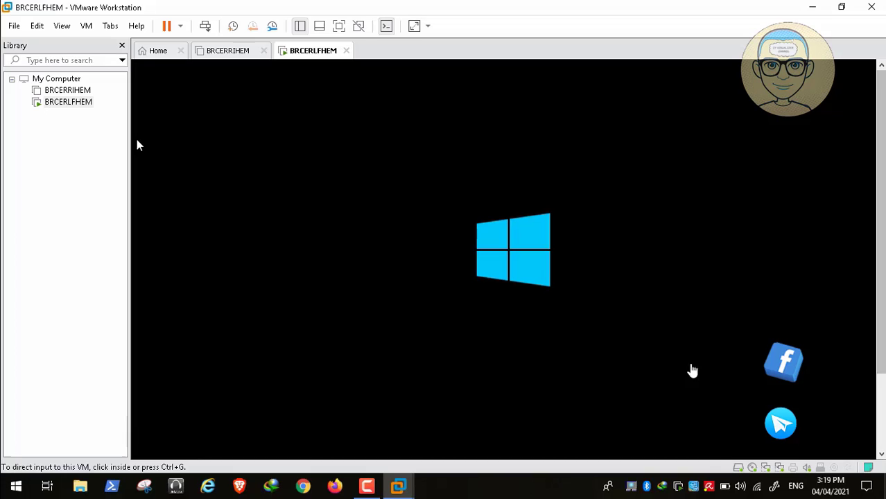
click(341, 27)
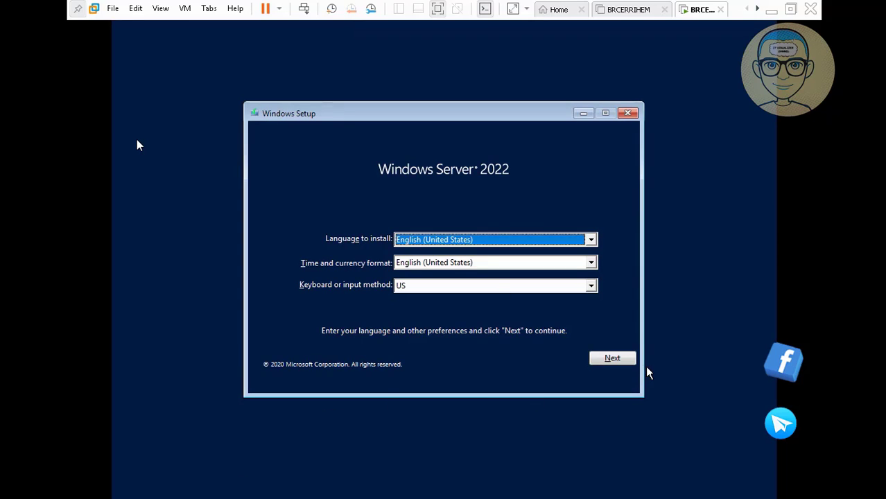
Step: Accept the language settings, start Install now, and exit full-screen mode
click(623, 360)
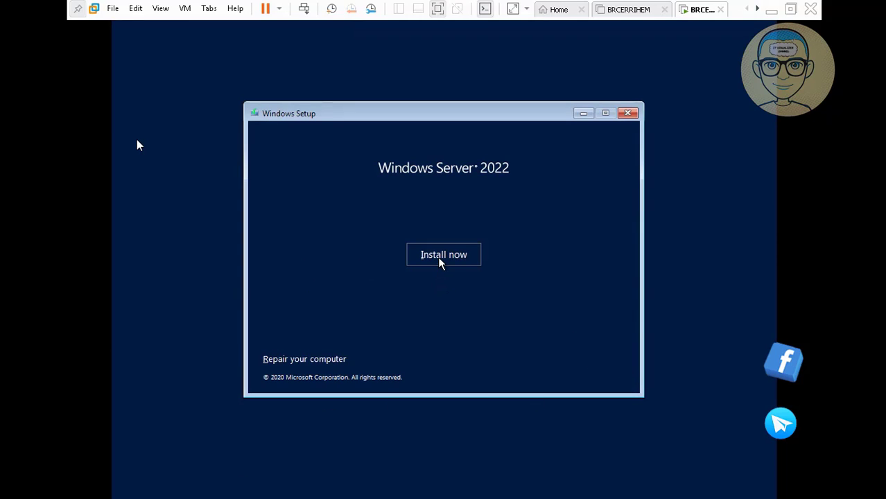
click(439, 258)
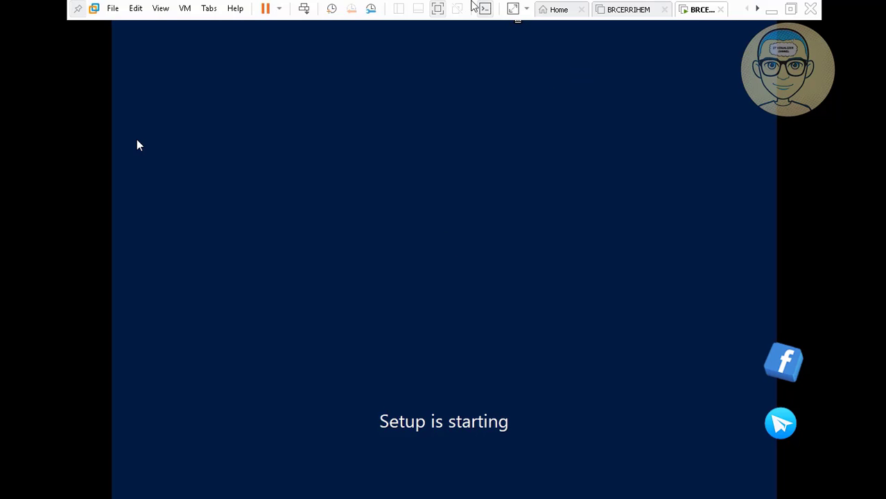
click(439, 9)
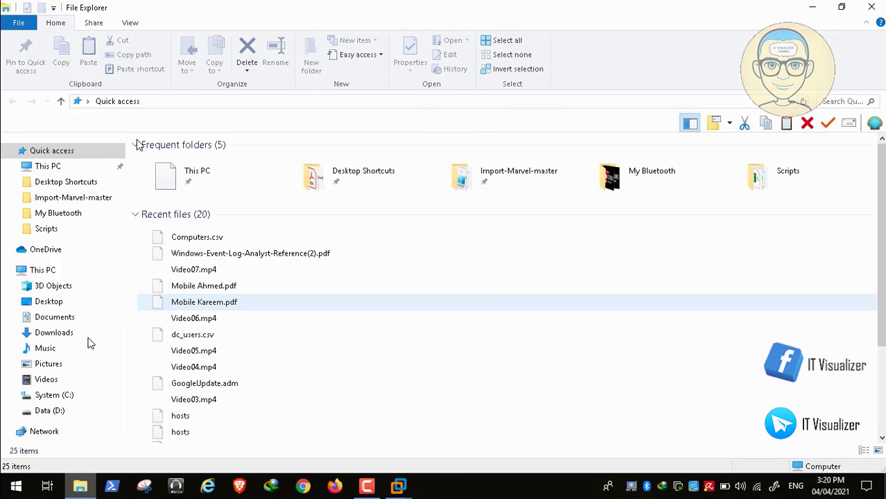
Step: Browse to Data (D:) > Important CD Images > COVID19 USB > Windows Server 2022
click(60, 412)
click(193, 287)
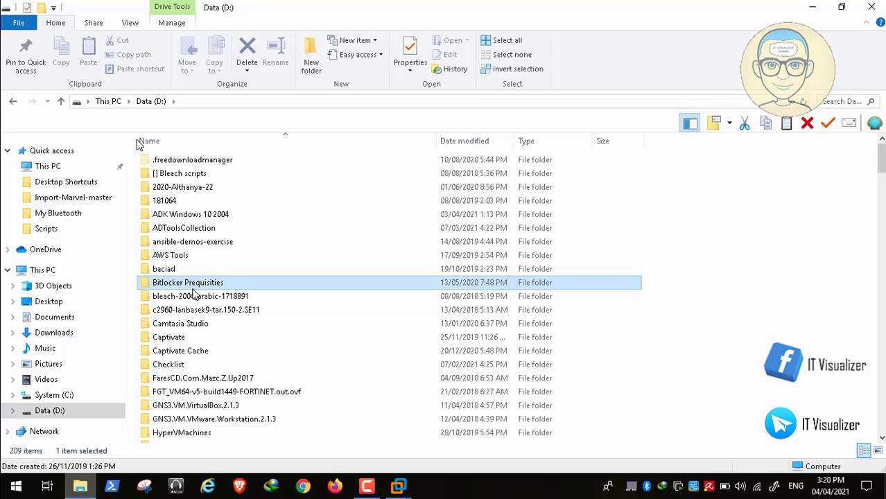
key(i)
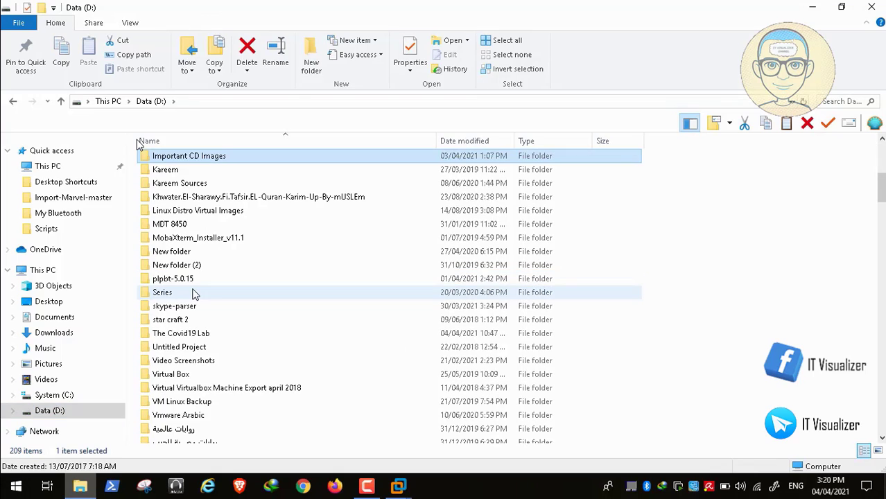
double_click(202, 161)
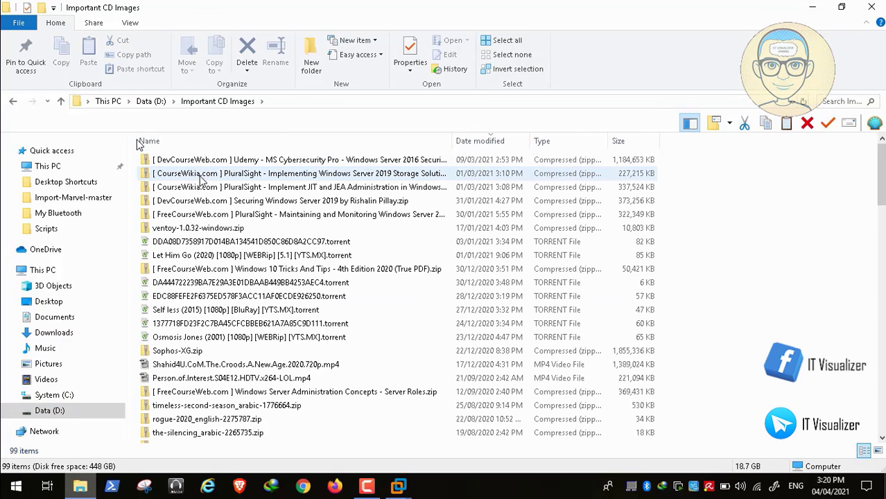
drag(880, 170, 878, 292)
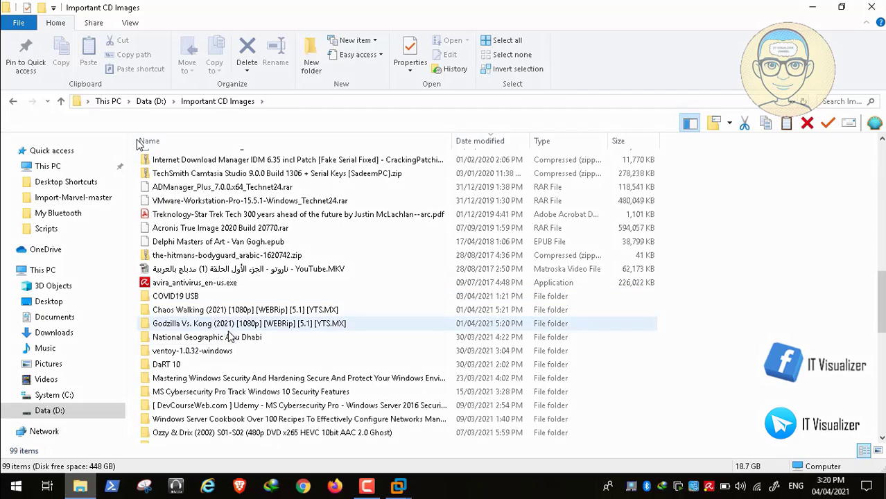
double_click(201, 299)
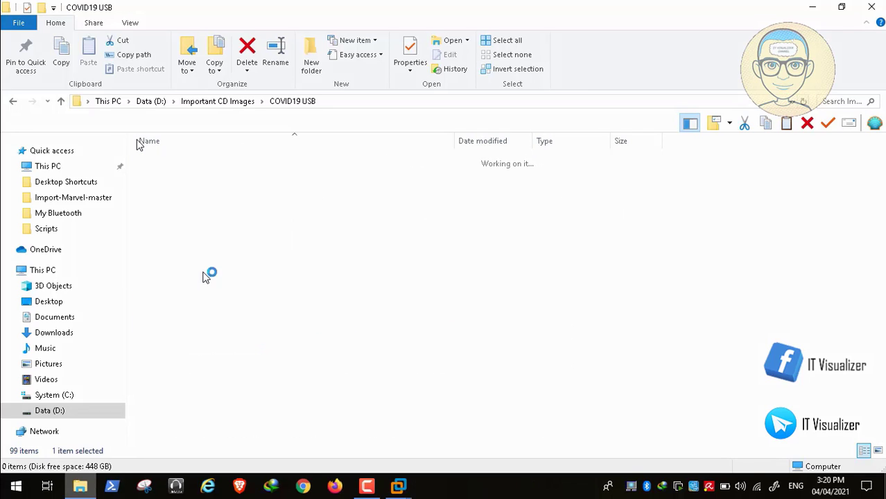
double_click(207, 241)
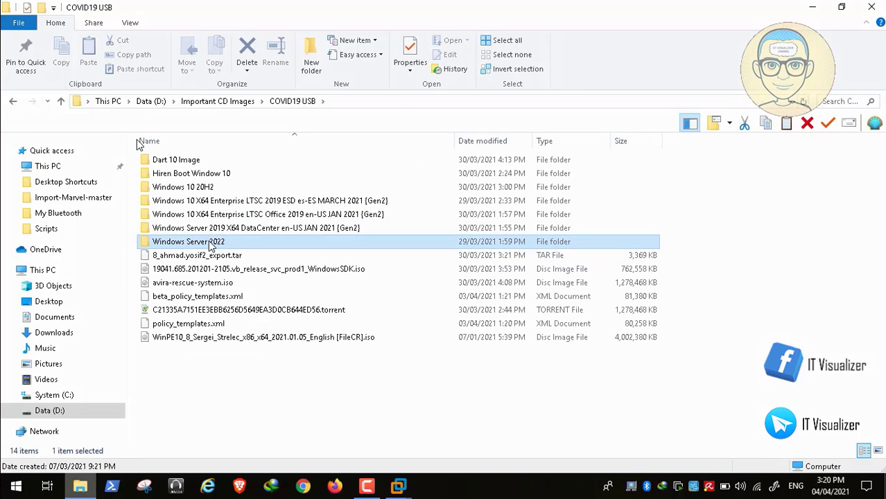
Step: Open Serial.txt, copy the Datacenter product key, and minimize Notepad
double_click(175, 215)
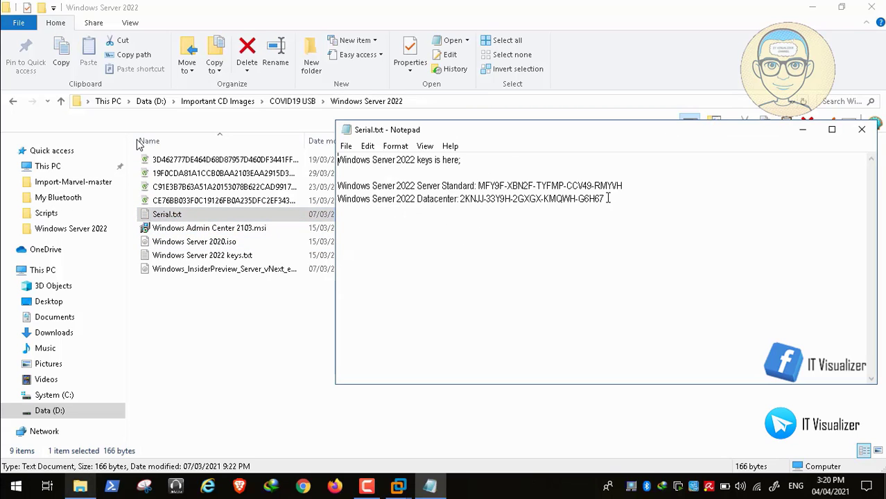
drag(605, 199, 461, 199)
key(super+c)
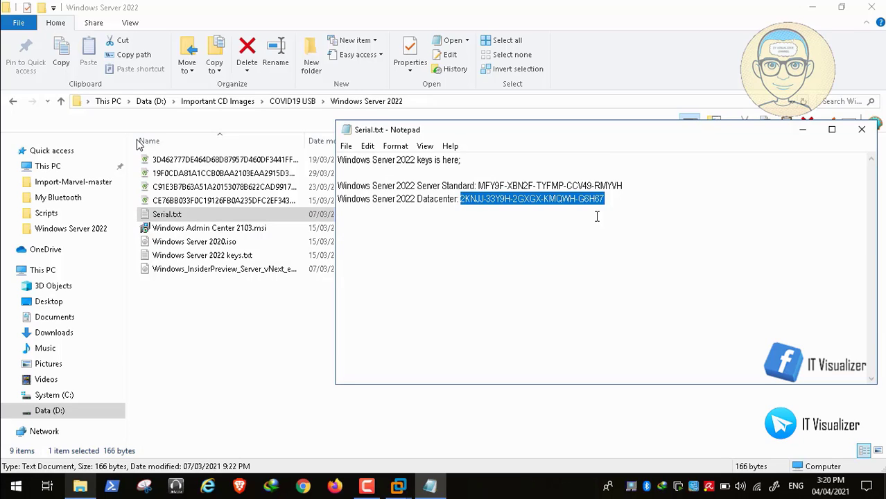
click(803, 131)
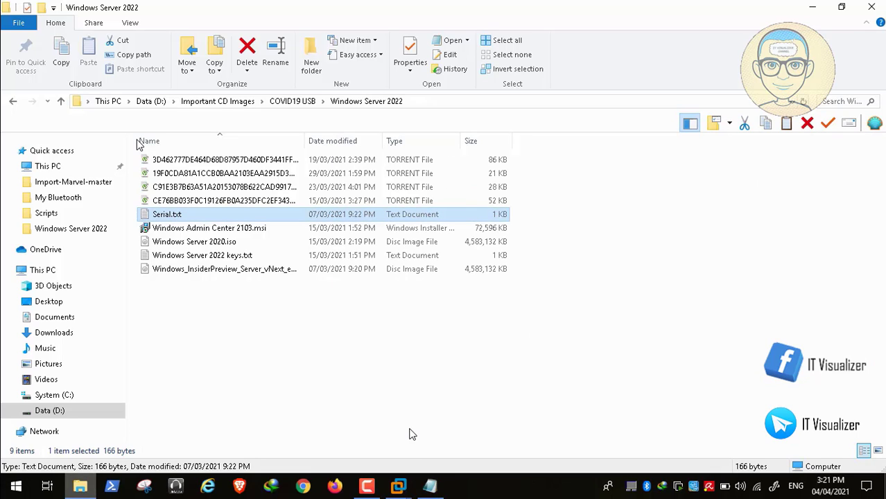
click(399, 487)
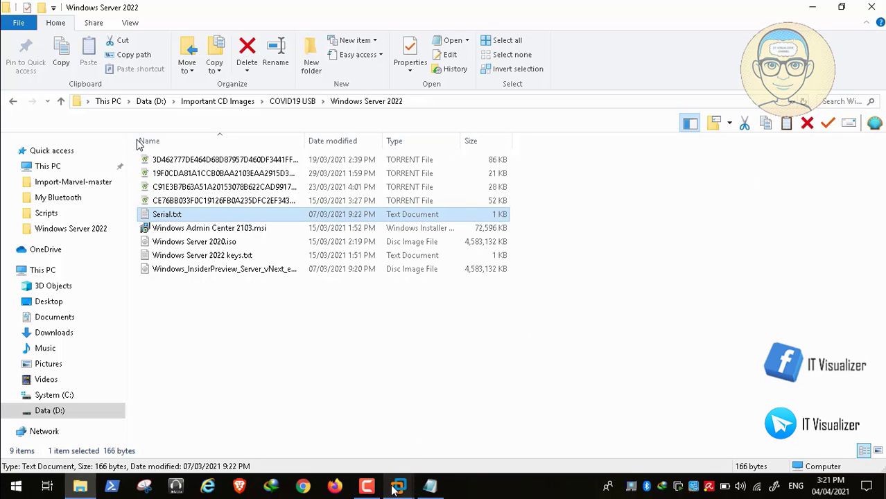
Step: Return to the setup's product key page and recheck the key in Serial.txt
click(534, 405)
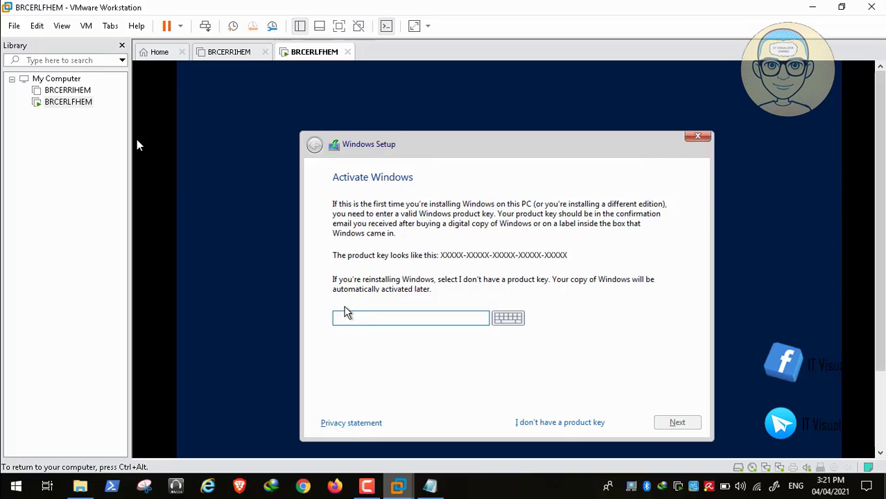
right_click(347, 324)
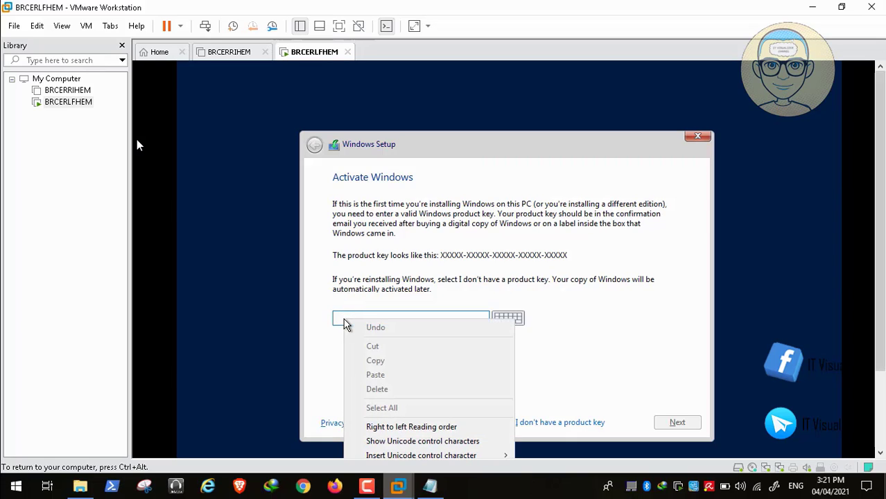
click(429, 489)
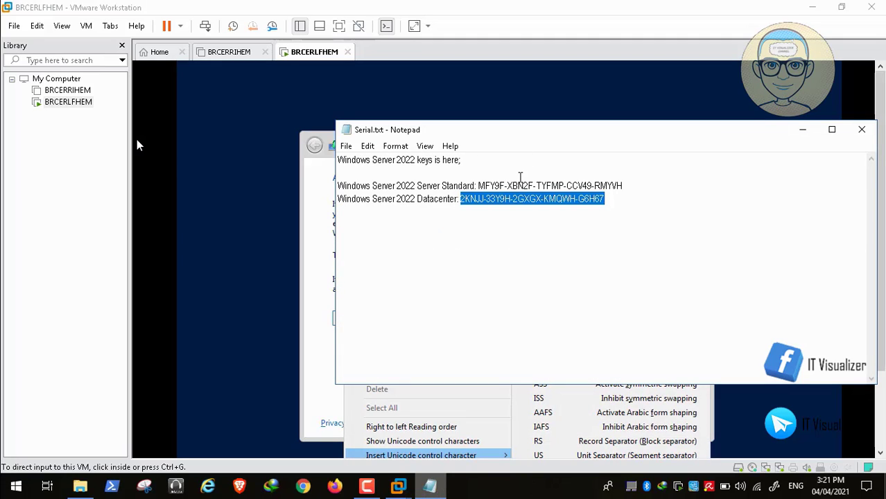
click(803, 130)
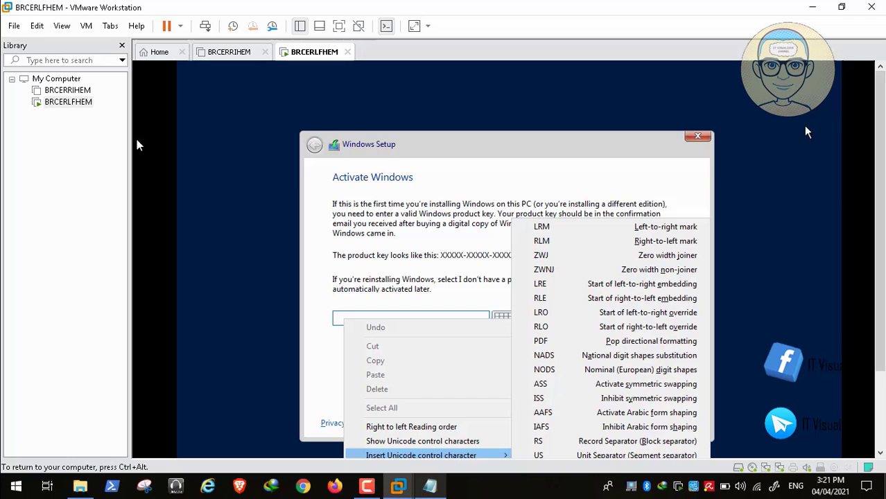
click(351, 317)
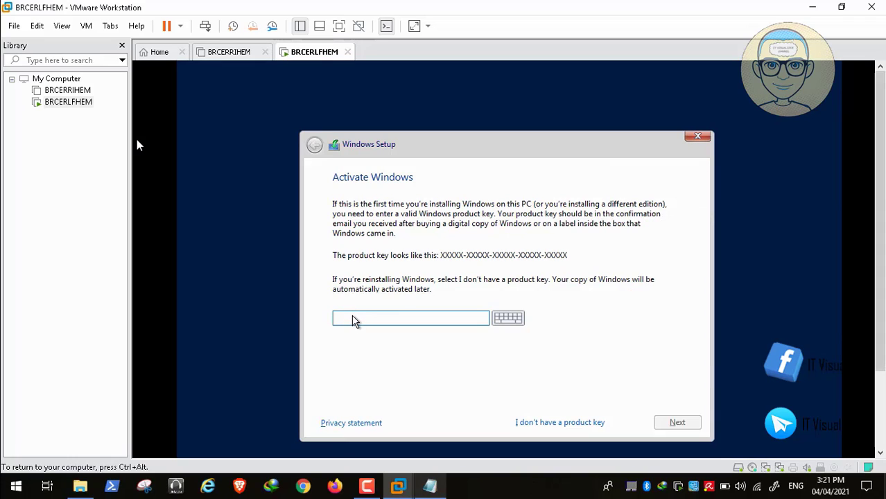
Step: Paste the Datacenter key into the product key field via VMware's Edit > Paste, then submit it
right_click(360, 321)
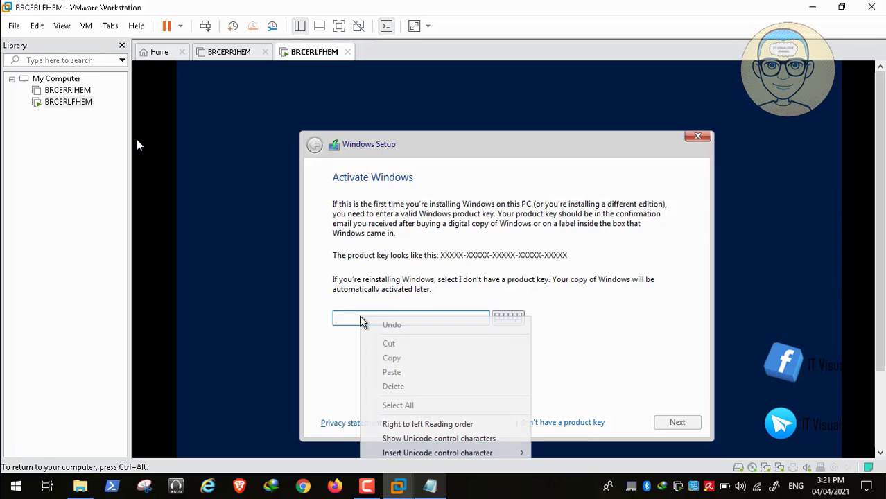
key(ctrl+alt)
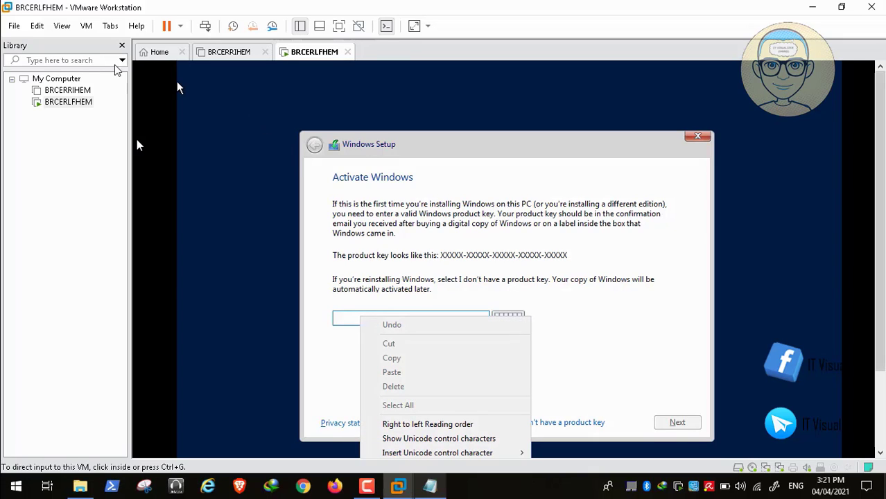
click(37, 26)
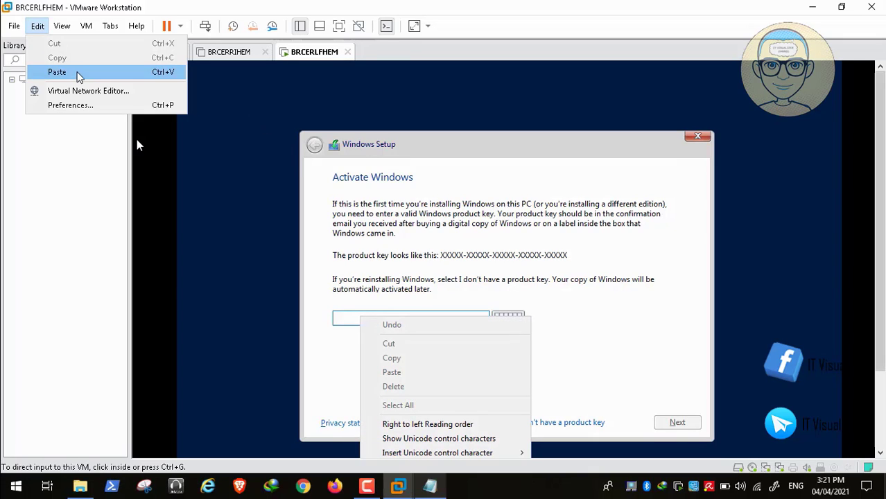
click(78, 72)
click(348, 323)
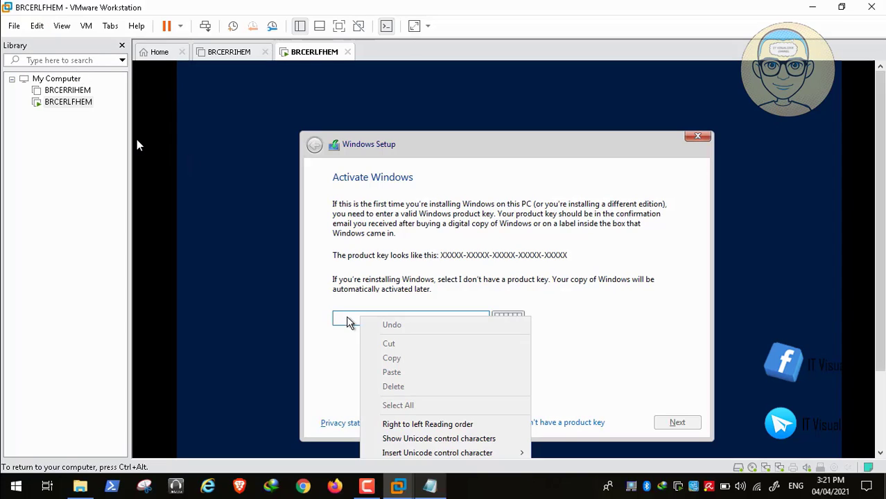
key(ctrl+alt)
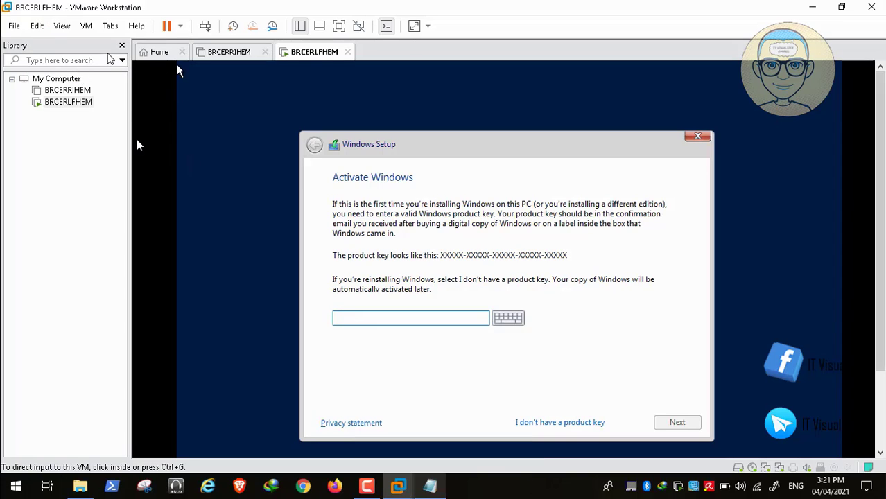
click(37, 26)
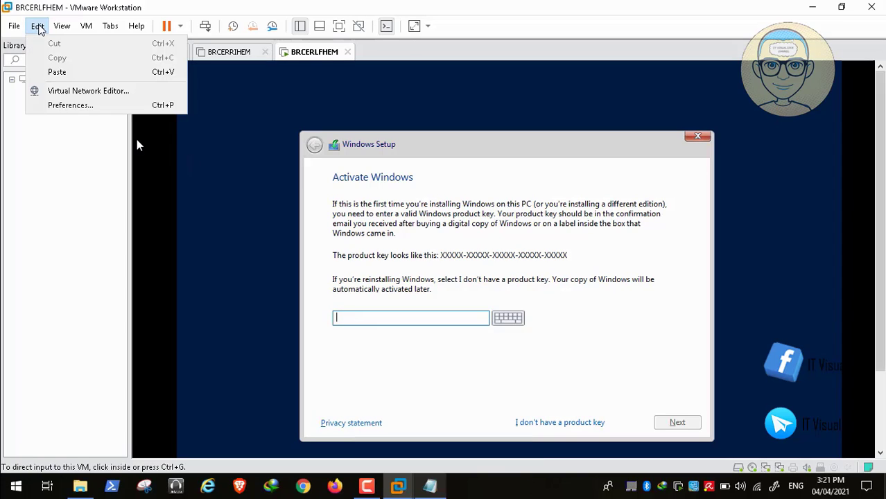
click(61, 72)
click(506, 354)
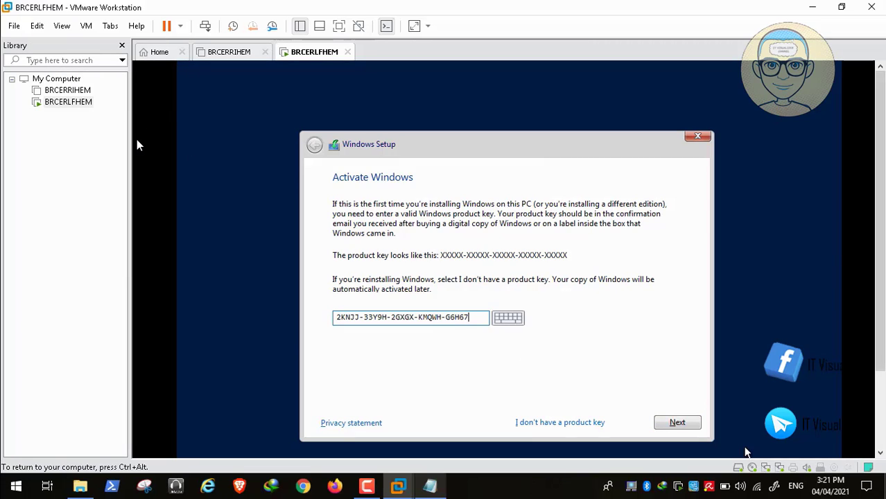
click(676, 426)
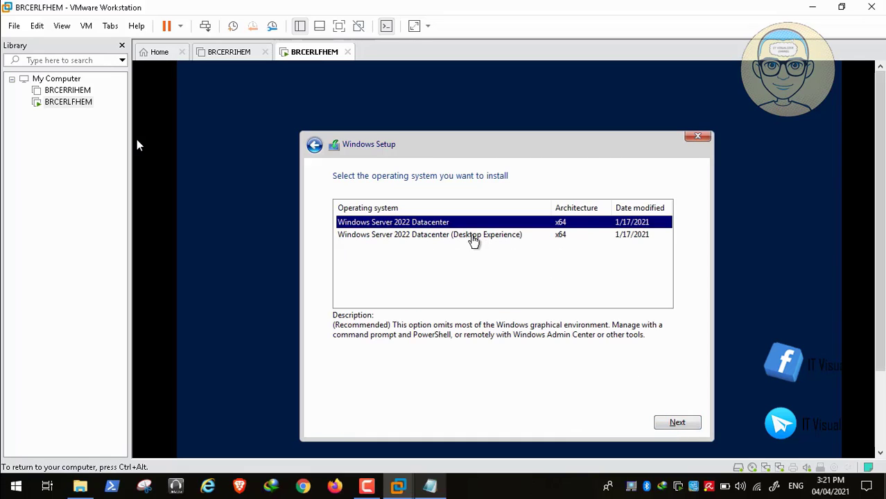
Step: Choose Windows Server 2022 Datacenter (Desktop Experience), accept the license, and select Custom install
click(471, 236)
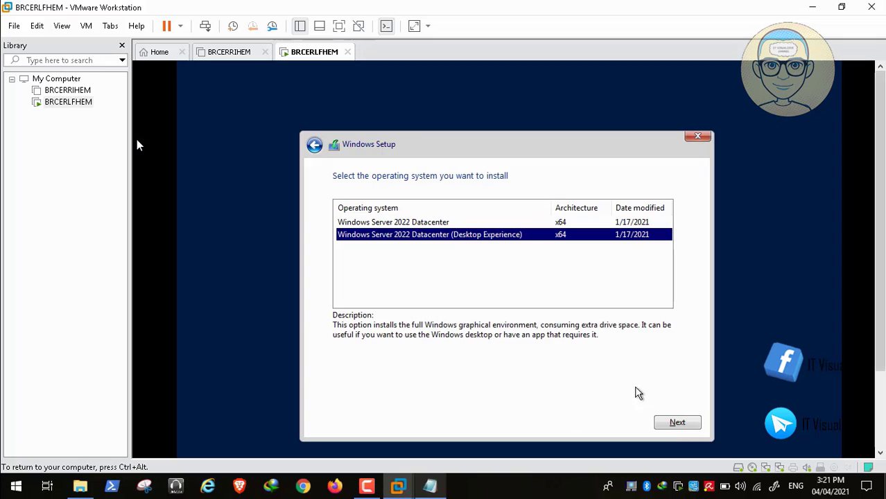
click(673, 424)
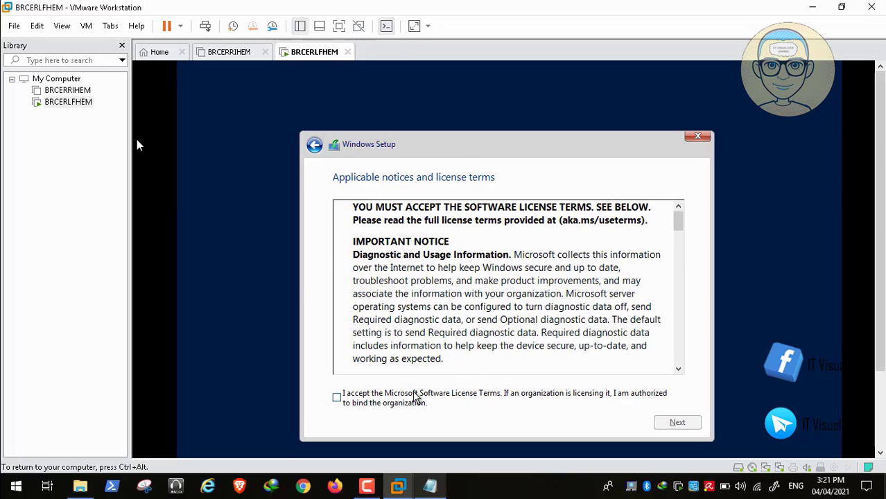
click(337, 398)
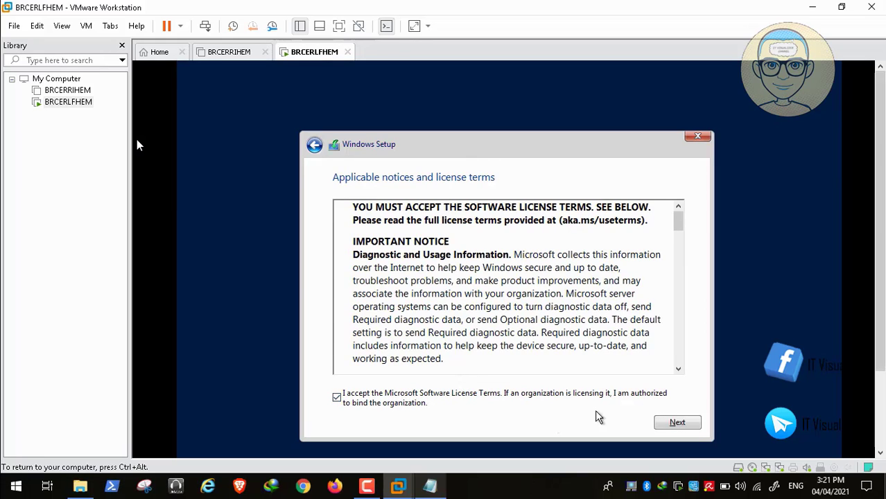
click(675, 423)
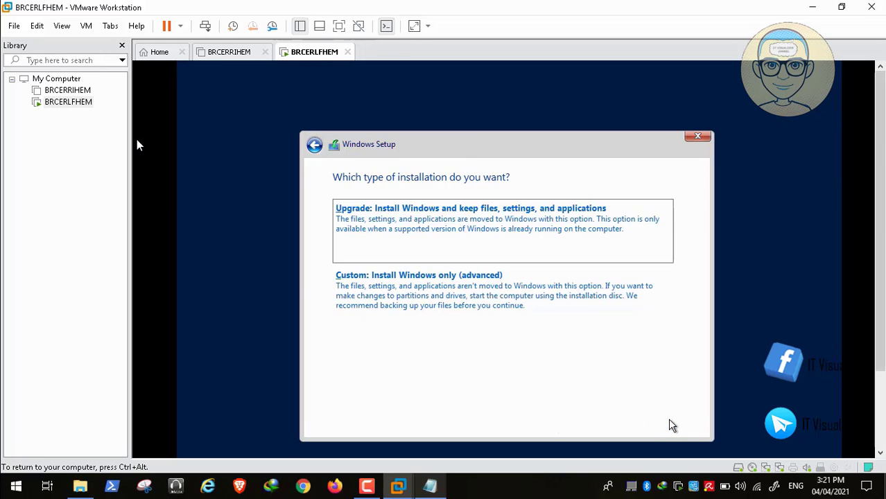
click(474, 316)
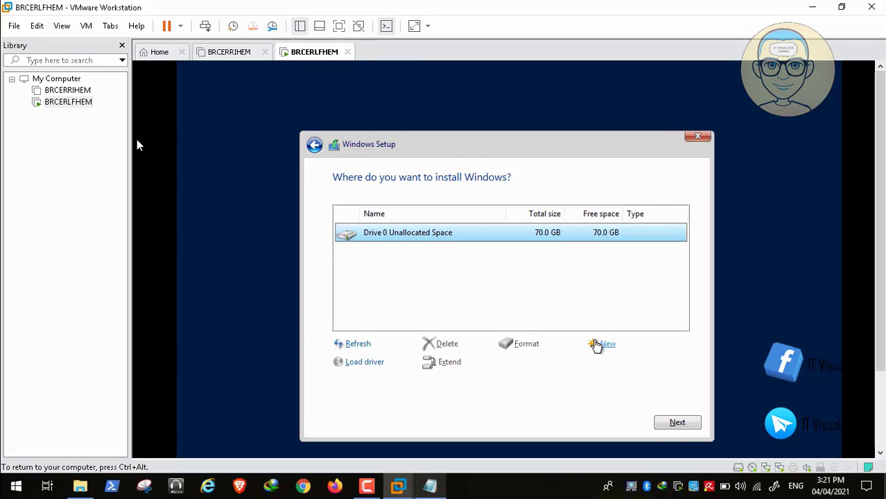
Step: Create a 60000 MB partition on the unallocated disk, allowing the extra system partitions
click(597, 345)
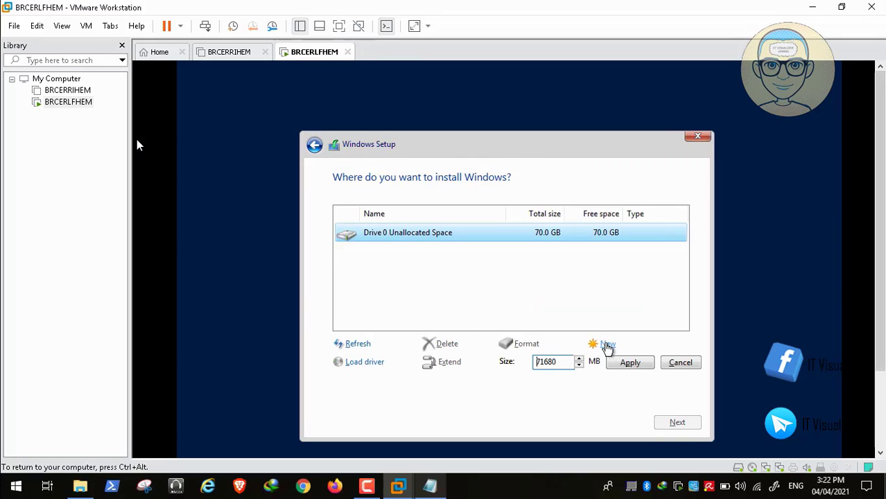
click(546, 362)
key(BackSpace)
key(BackSpace)
key(BackSpace)
key(BackSpace)
key(BackSpace)
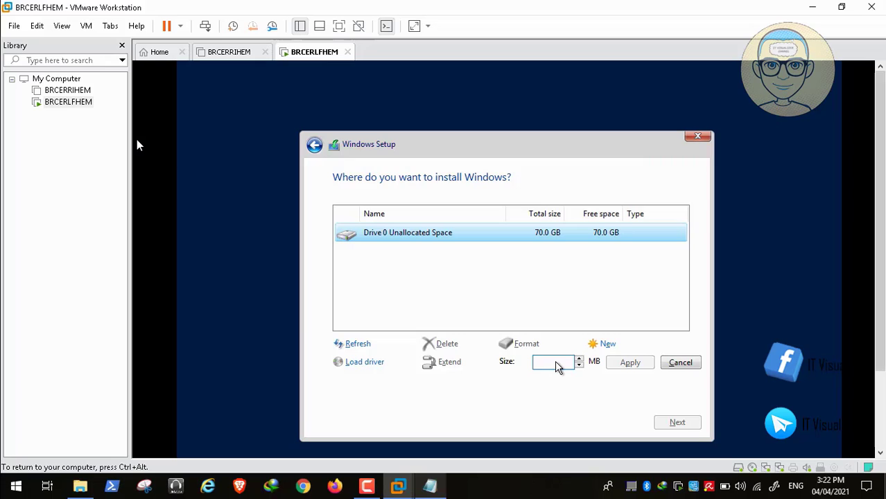
text(60000)
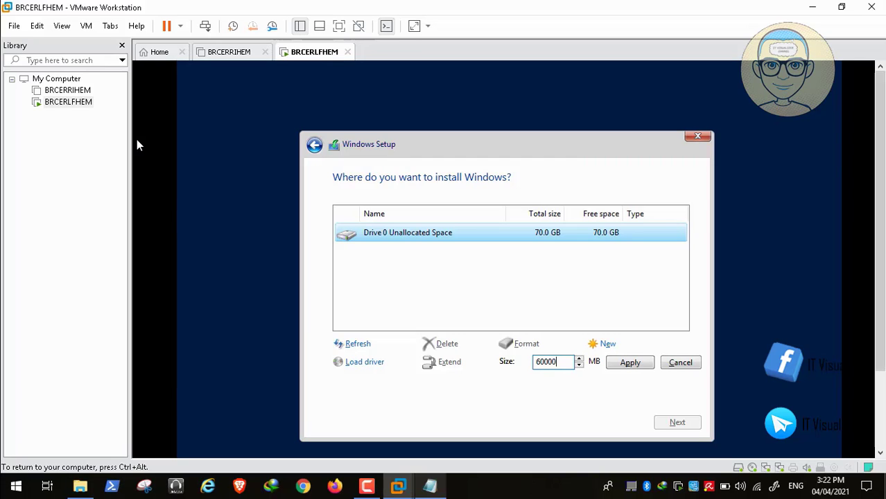
click(630, 365)
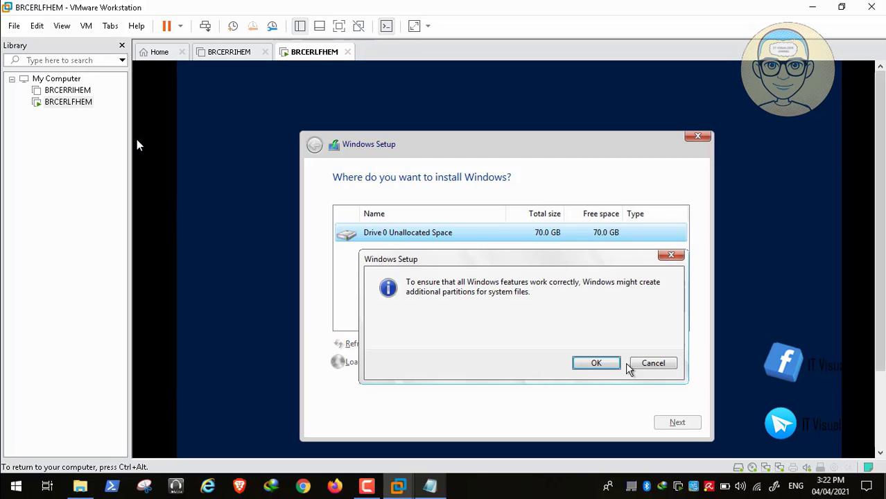
click(601, 366)
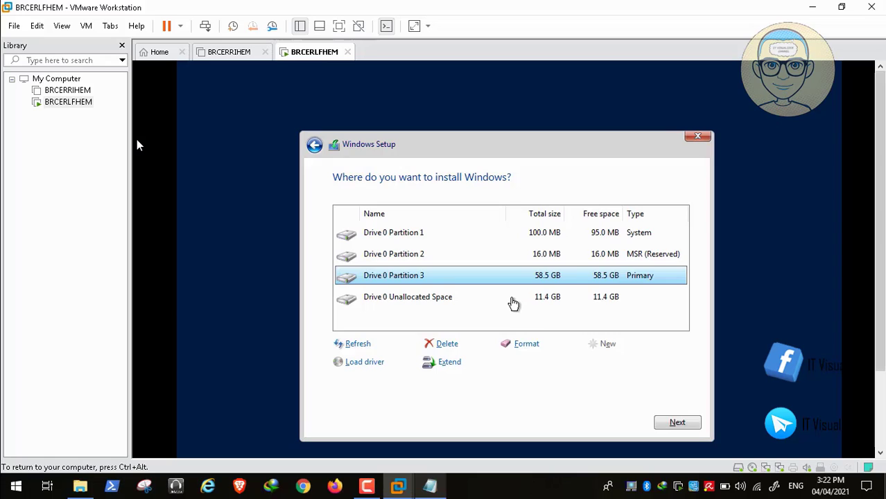
Step: Make the remaining 11.4 GB into a formatted Partition 4, then install onto Partition 3
click(513, 298)
click(604, 345)
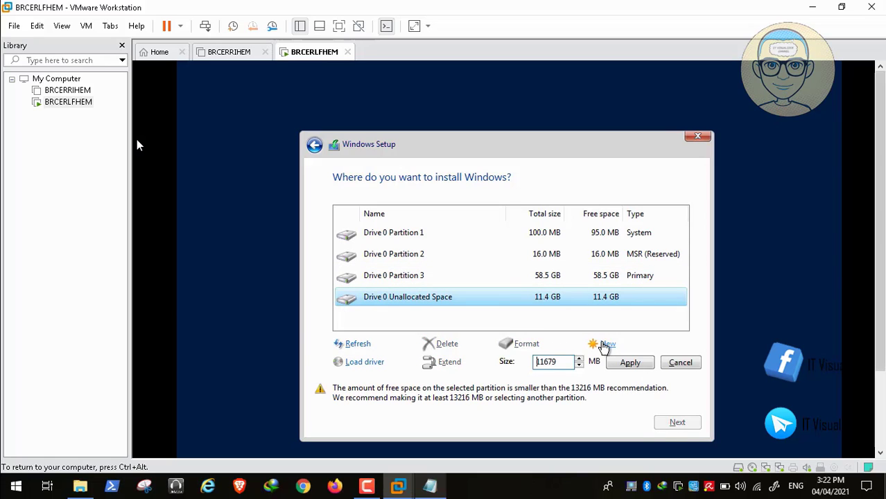
click(630, 362)
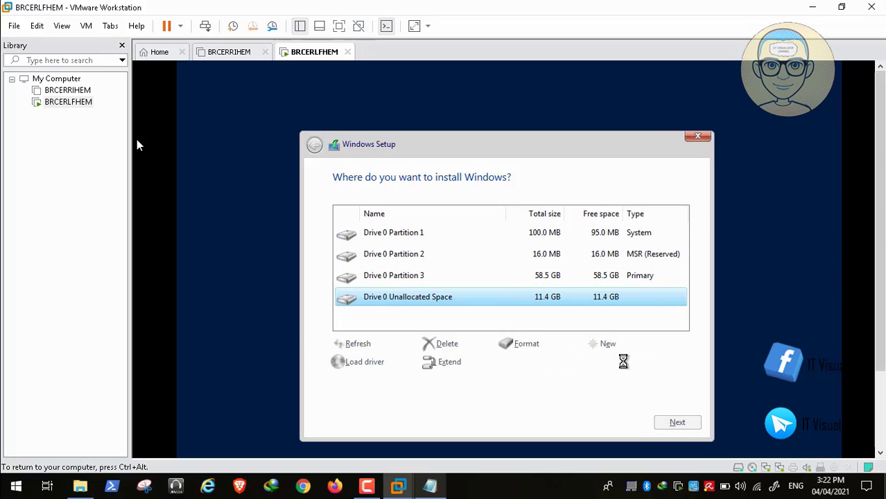
click(525, 344)
click(594, 365)
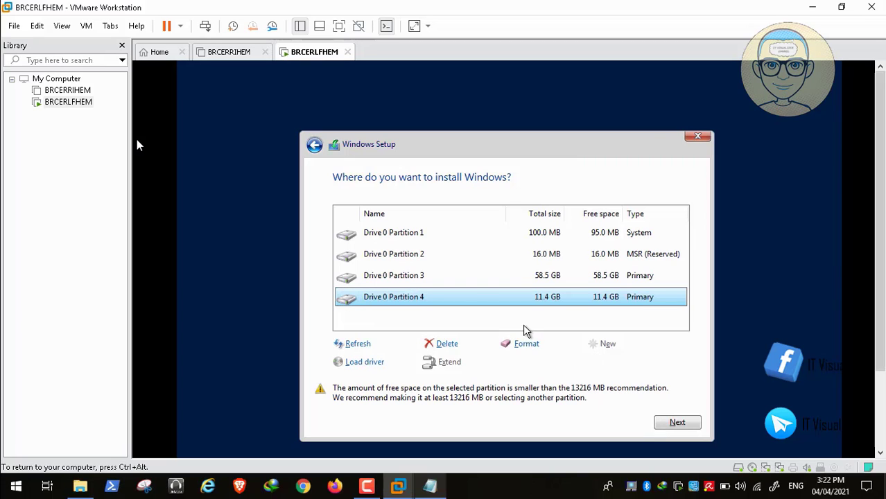
click(442, 285)
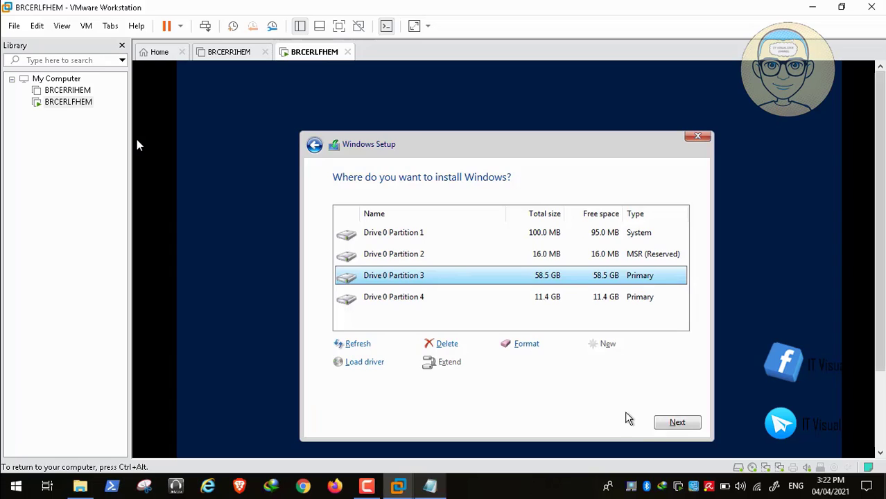
click(674, 423)
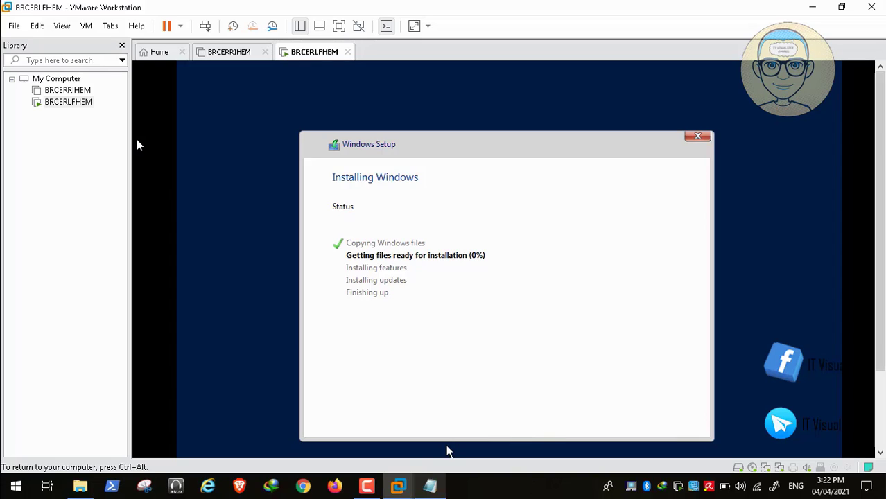
Step: Wait while setup copies files and installs features until it begins installing updates
click(369, 488)
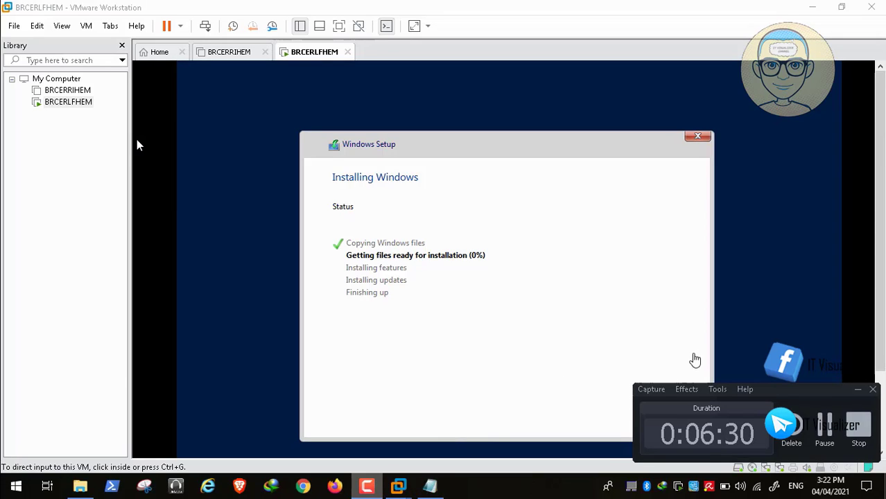
click(825, 429)
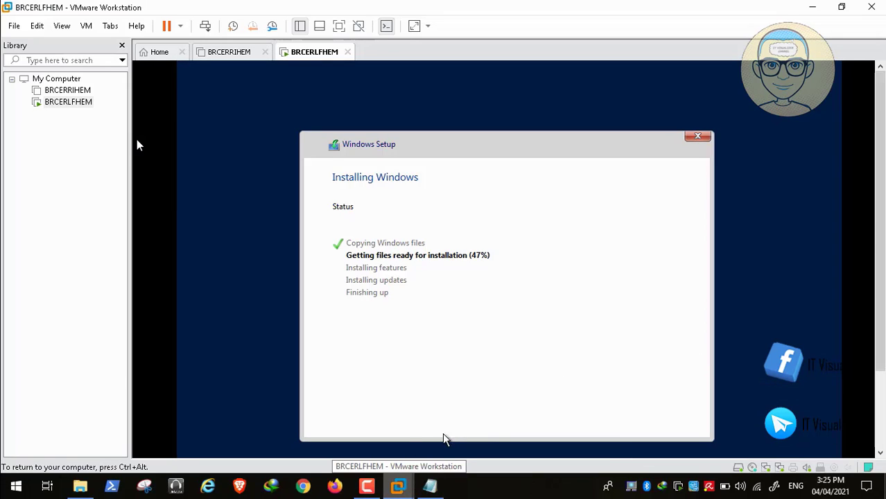
click(369, 488)
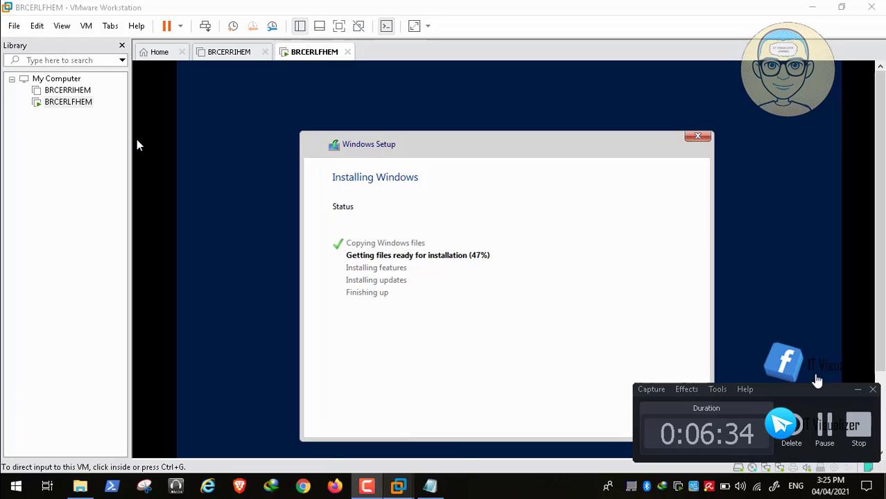
click(826, 426)
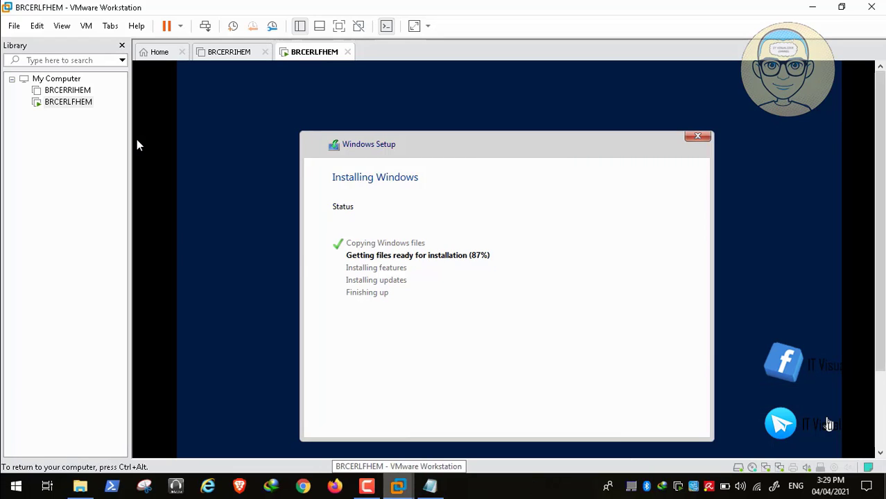
click(367, 486)
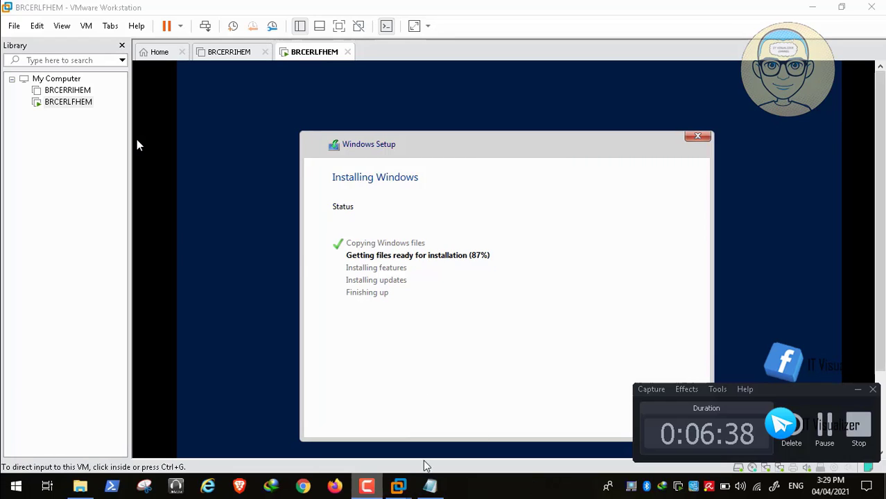
click(825, 425)
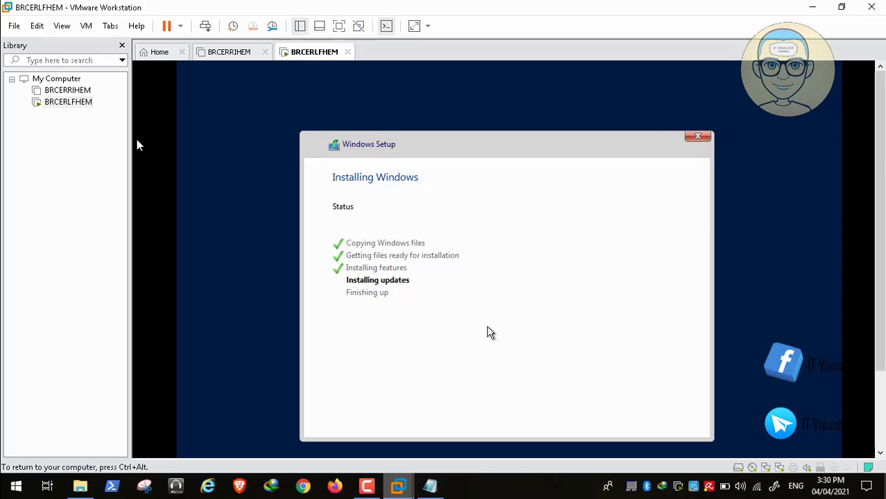
key(ctrl+alt)
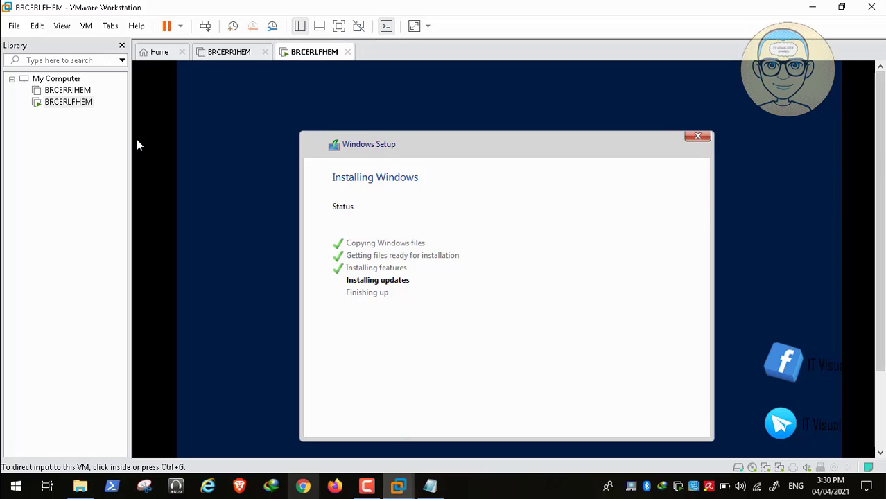
click(369, 489)
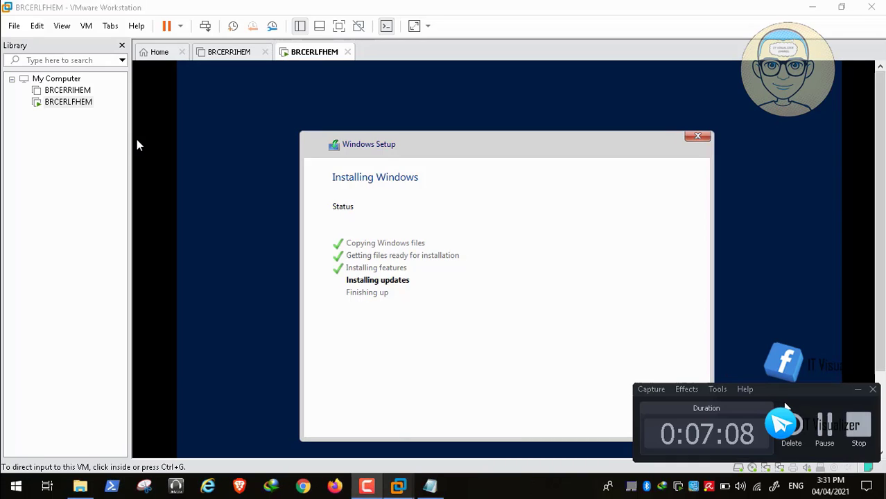
Step: Enter and re-enter the built-in Administrator password, then finish the setup
click(825, 425)
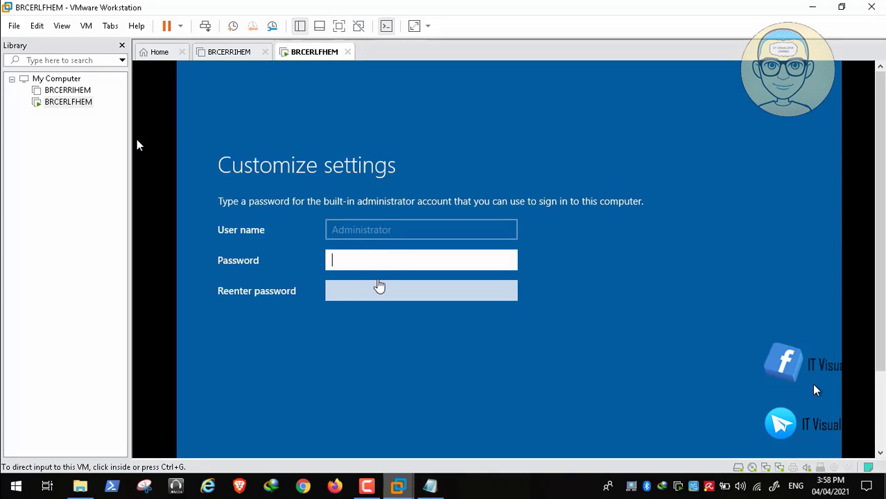
click(366, 258)
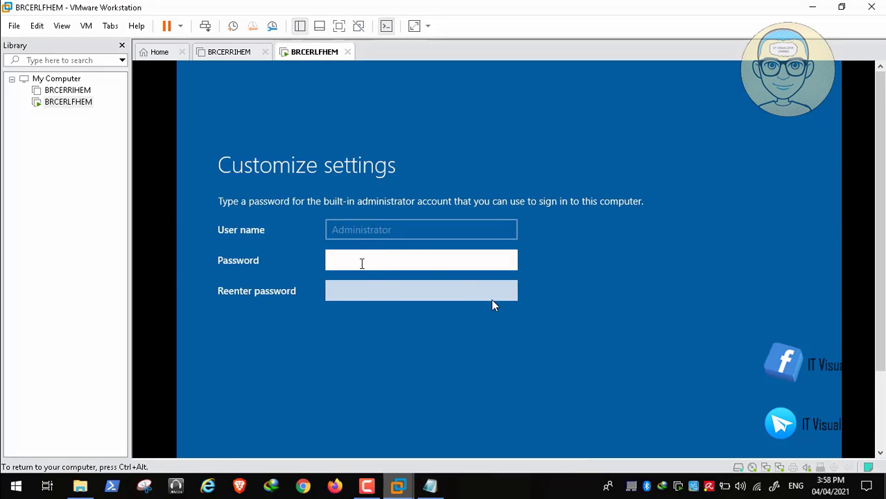
text(••••••••••)
key(Tab)
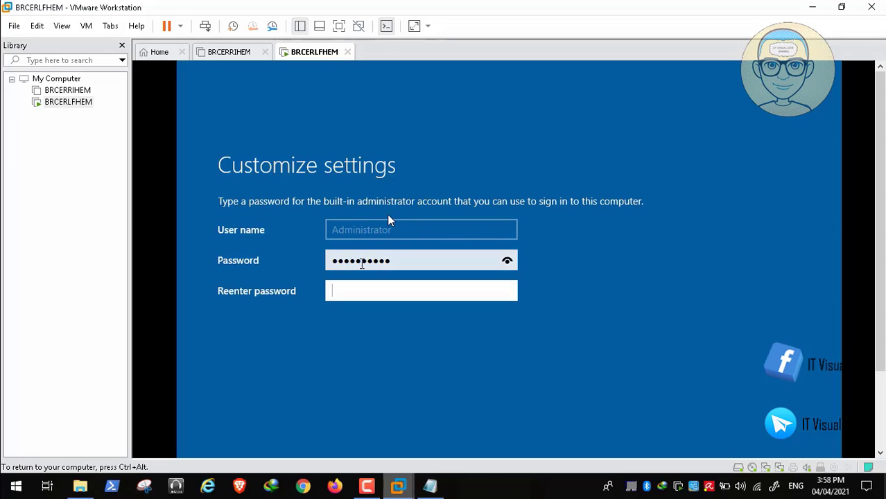
text(••••••)
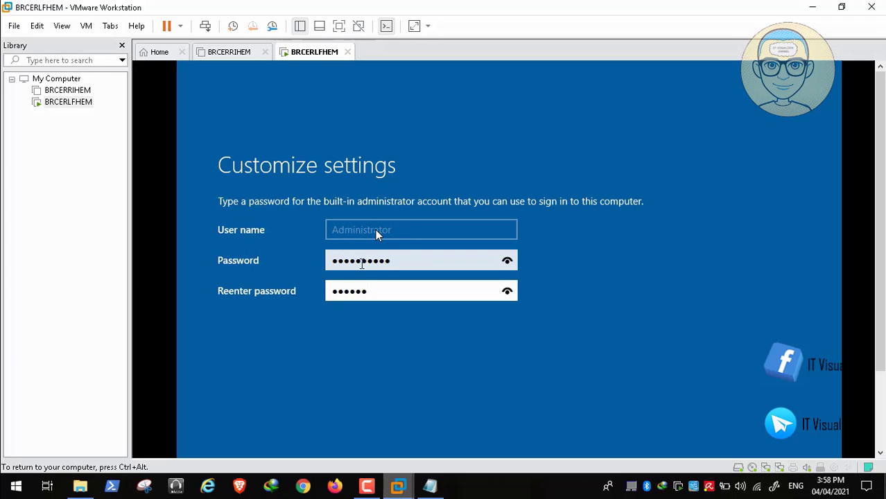
text(••••)
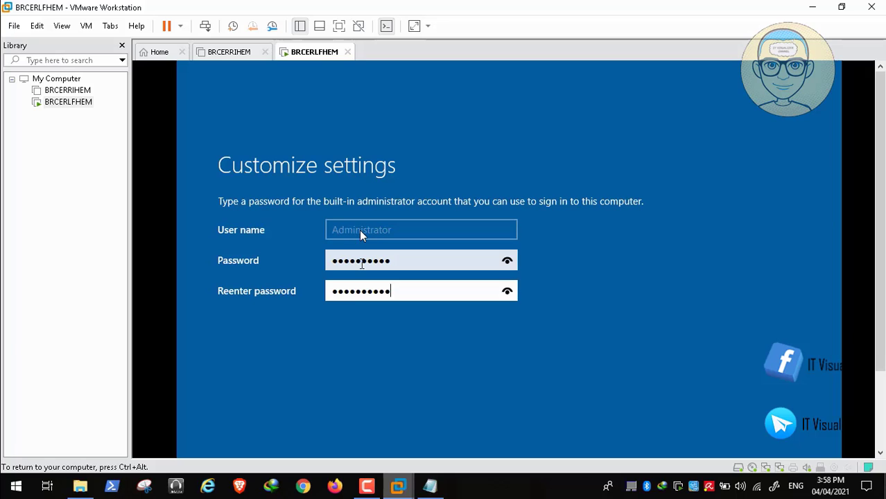
key(ctrl+alt)
click(399, 452)
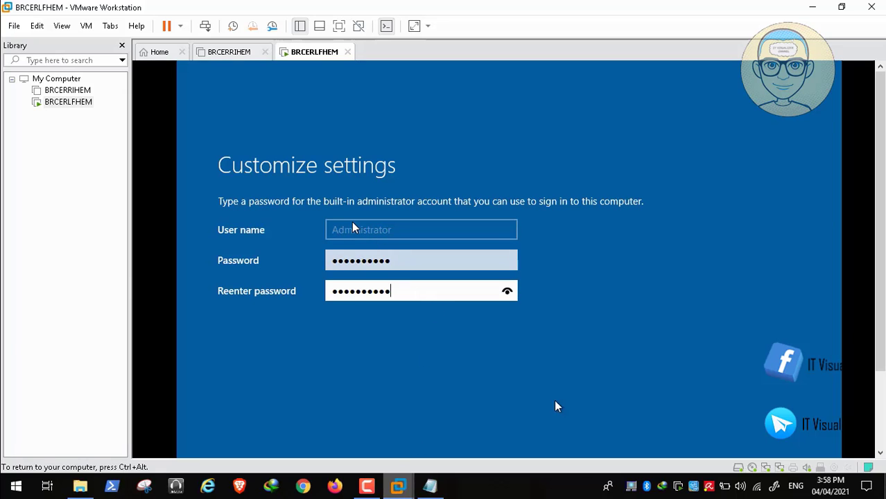
key(ctrl+alt)
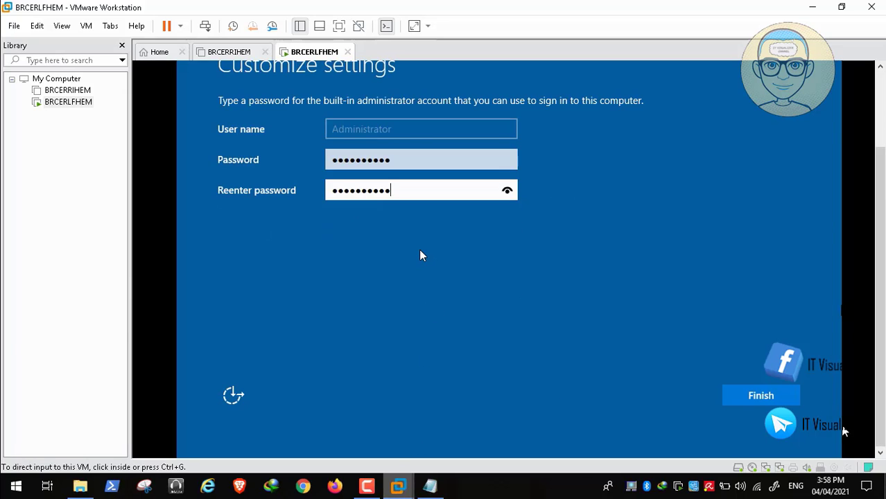
click(763, 396)
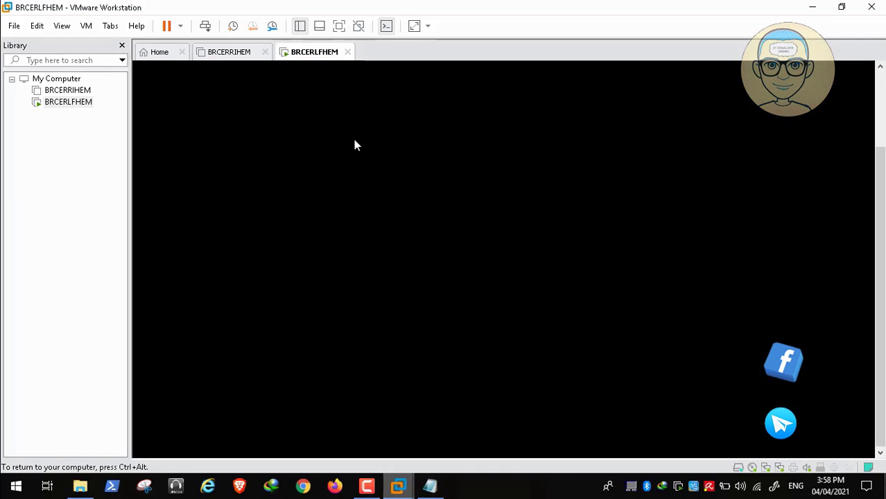
Step: Switch the VM to full screen and send Ctrl+Alt+Del to reach the sign-in prompt
key(ctrl+alt)
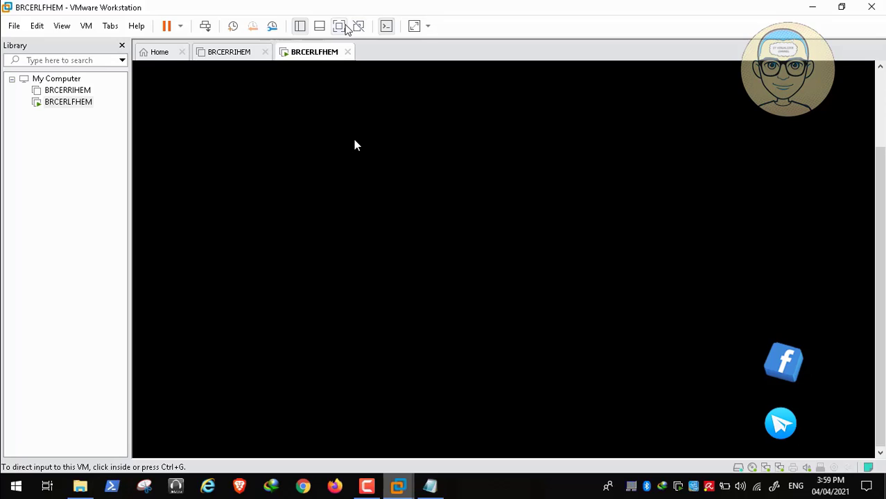
click(344, 26)
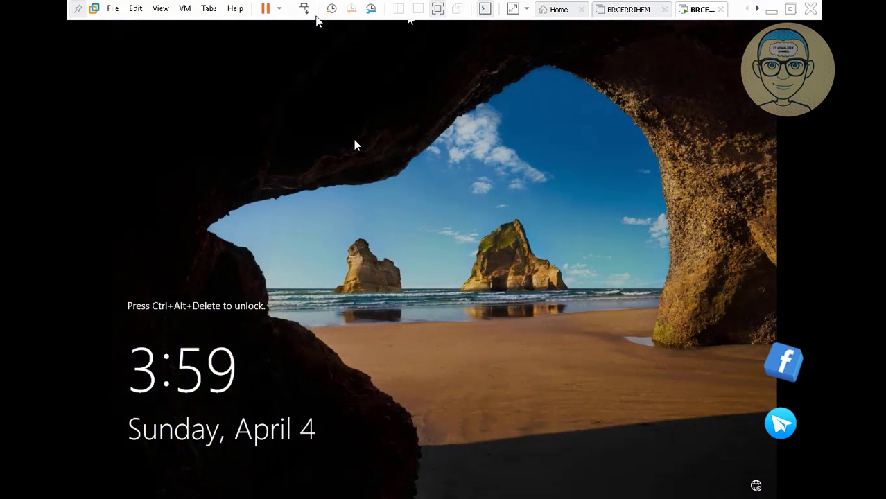
click(304, 11)
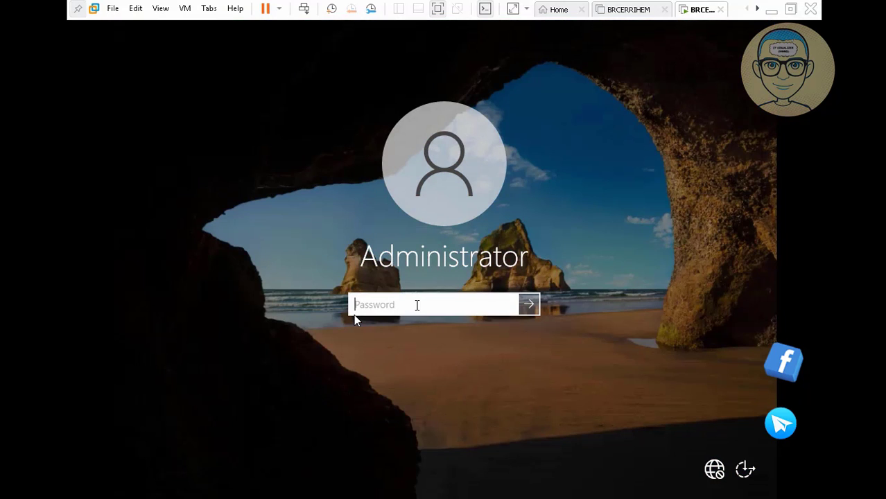
Step: Enter the Administrator password to sign in to the desktop
text(••••••••••)
key(Return)
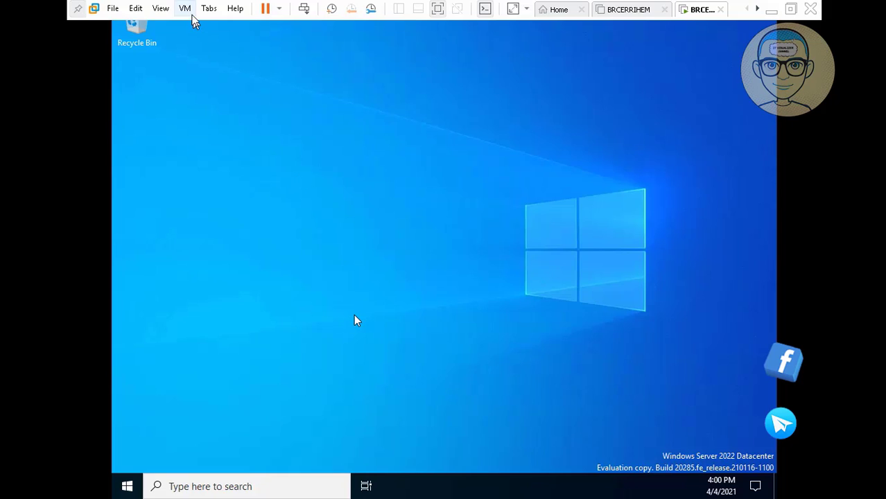
Step: Start the VMware Tools install from the VM menu and confirm connecting its installer disc
click(184, 8)
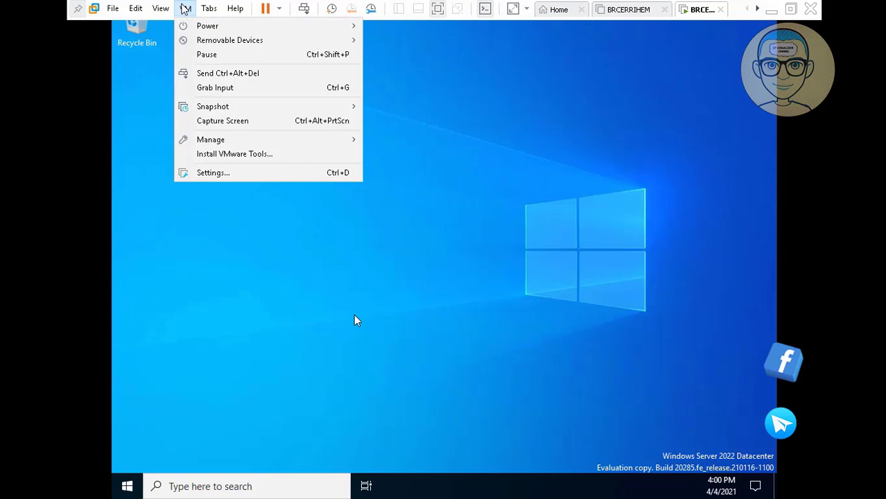
click(254, 155)
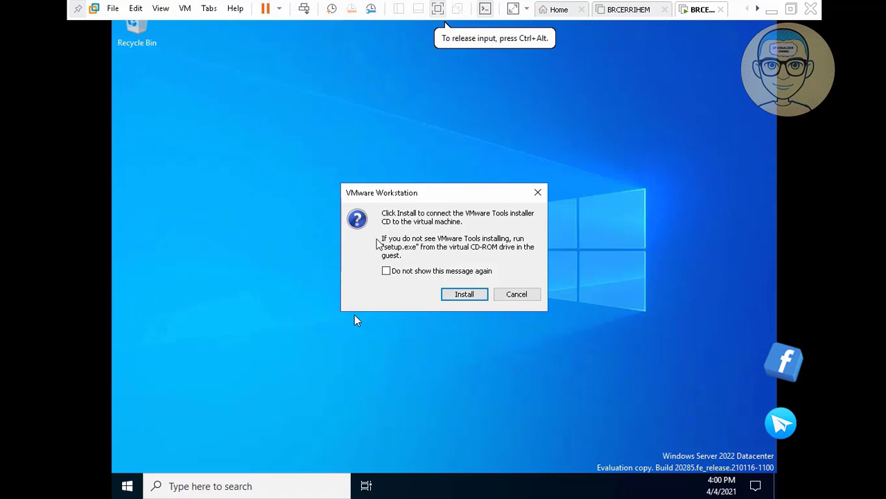
click(465, 296)
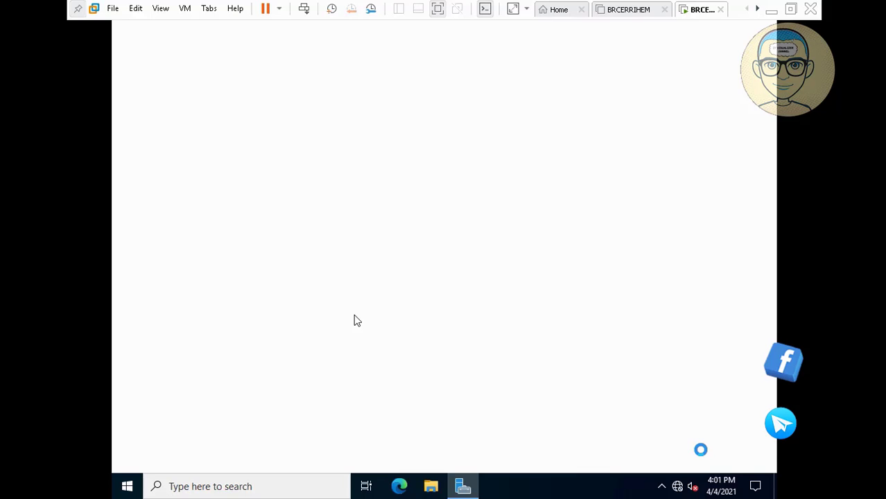
mouse_move(149, 493)
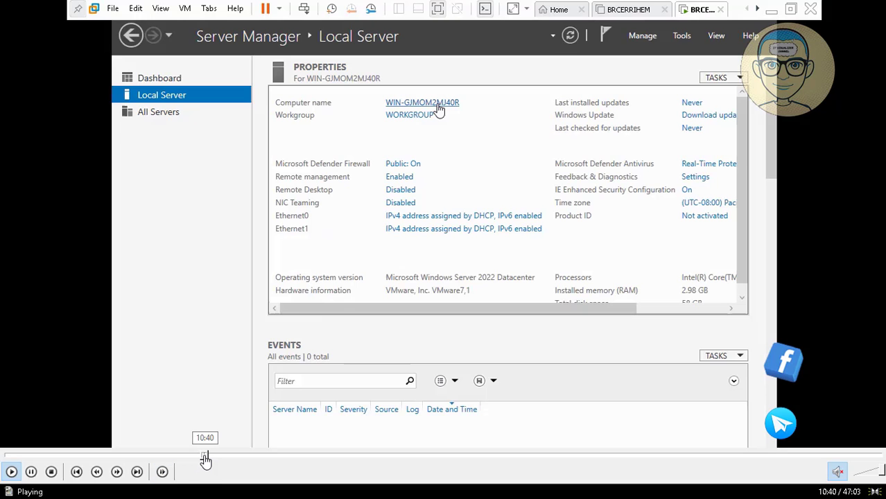
click(205, 457)
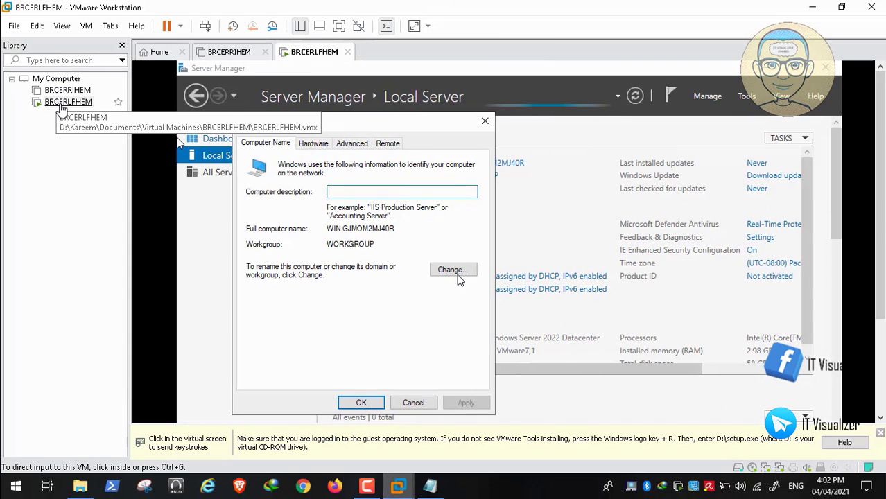
Step: Copy the VM name BRCERLFHEM from its Library entry
right_click(60, 106)
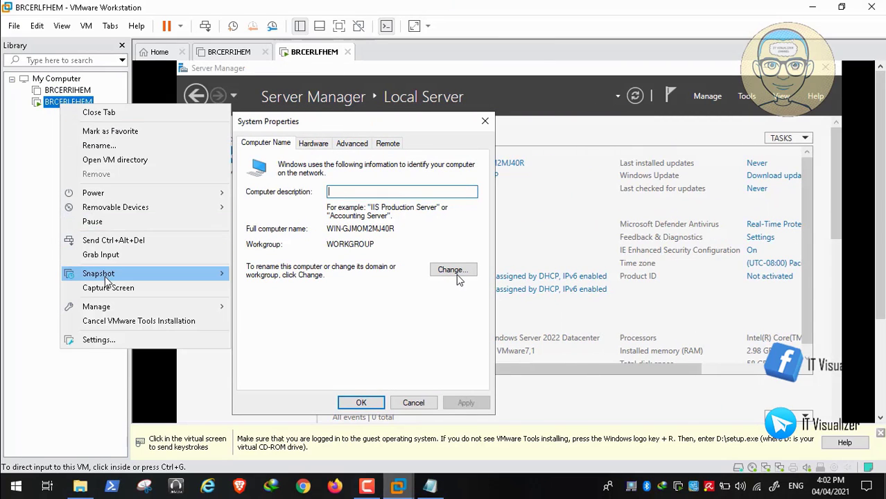
click(114, 146)
right_click(82, 104)
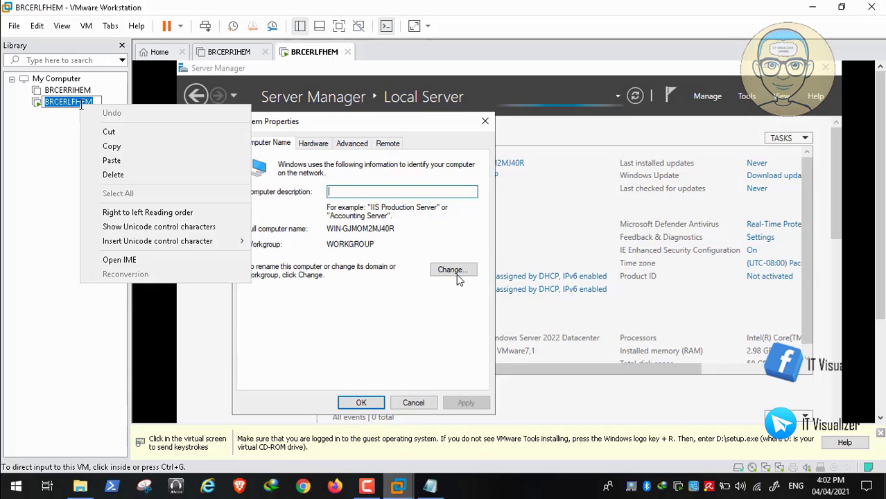
click(111, 145)
click(39, 159)
Step: Open the guest's computer name change dialog and clear the current name
click(404, 231)
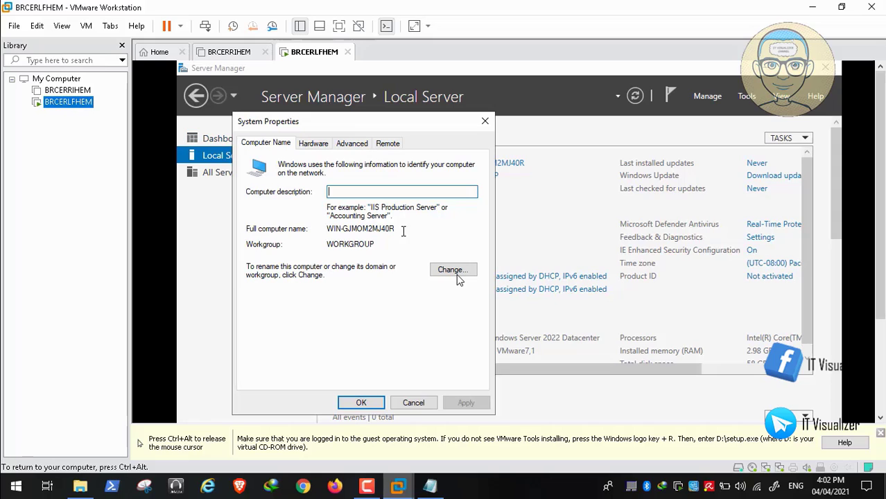
click(452, 271)
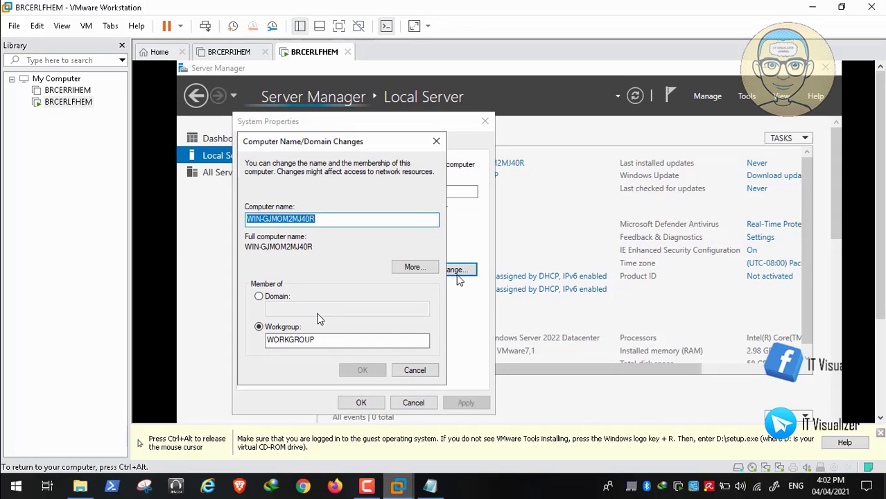
key(BackSpace)
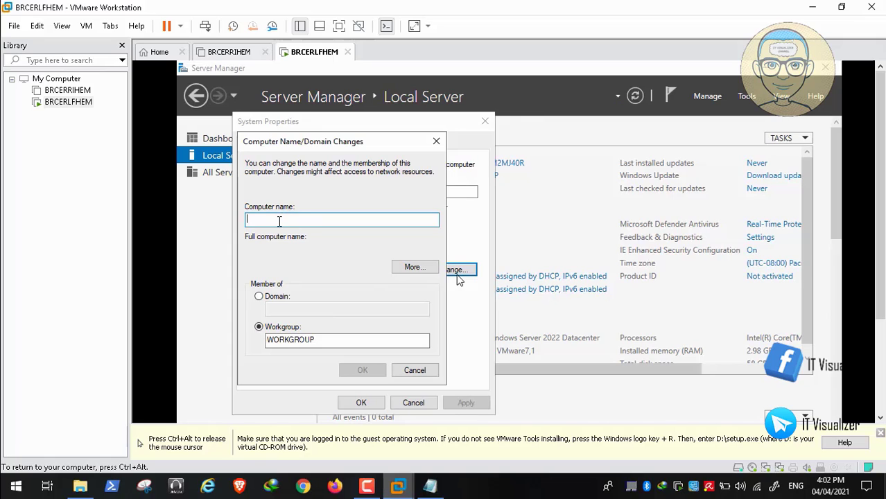
right_click(278, 221)
click(252, 222)
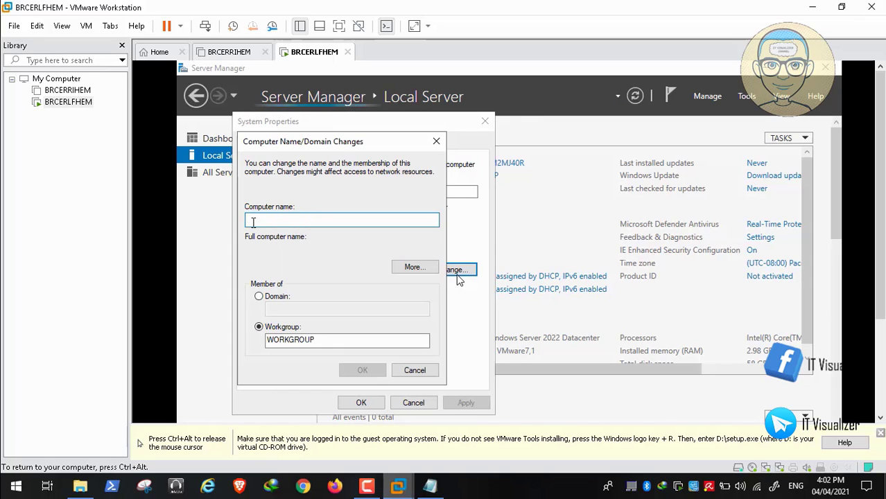
key(ctrl+alt)
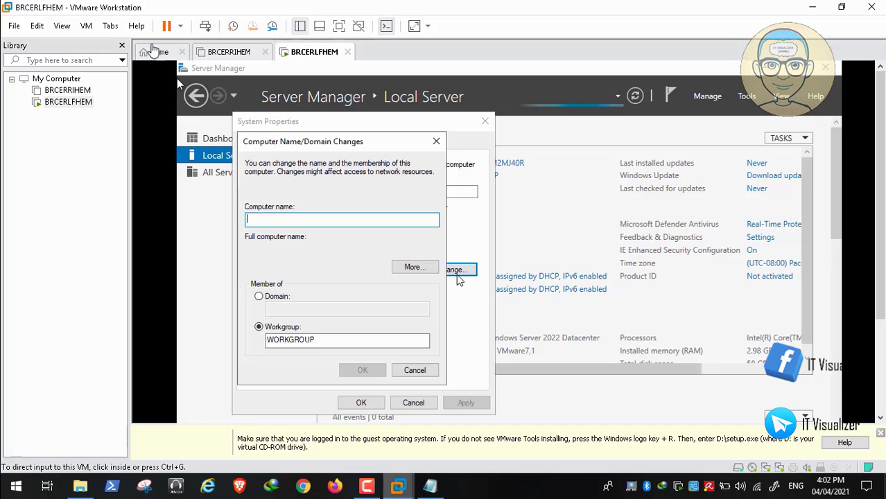
Step: Paste BRCERLFHEM as the computer name, confirm it, and choose Restart Later
click(36, 25)
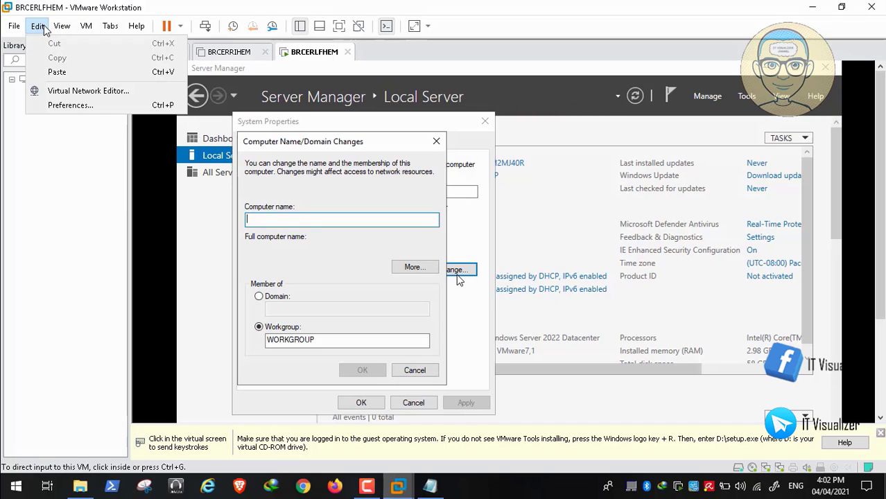
click(81, 72)
click(339, 254)
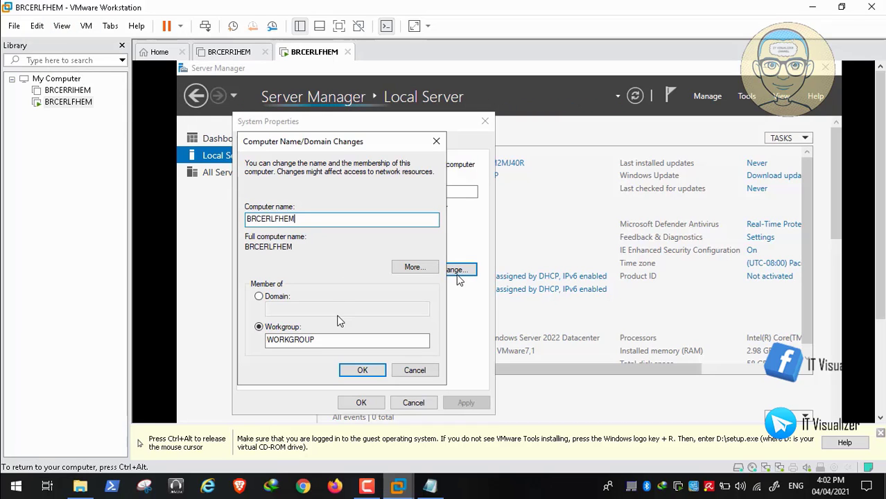
click(358, 369)
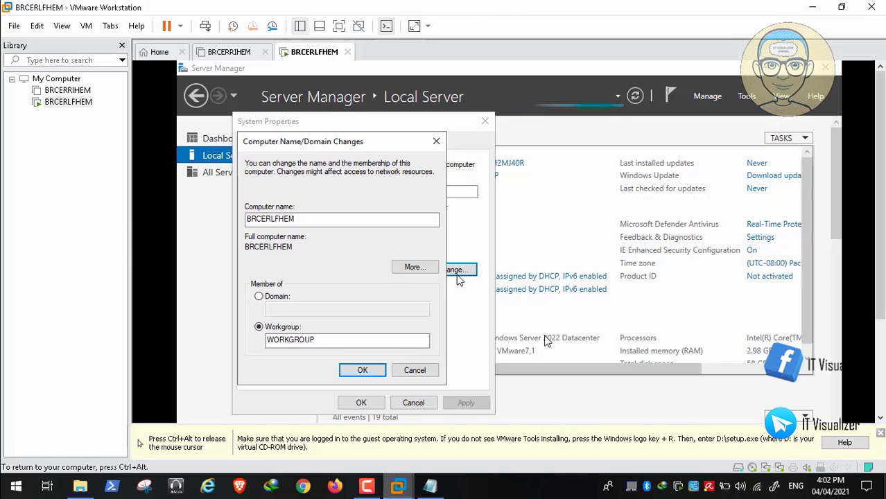
key(Return)
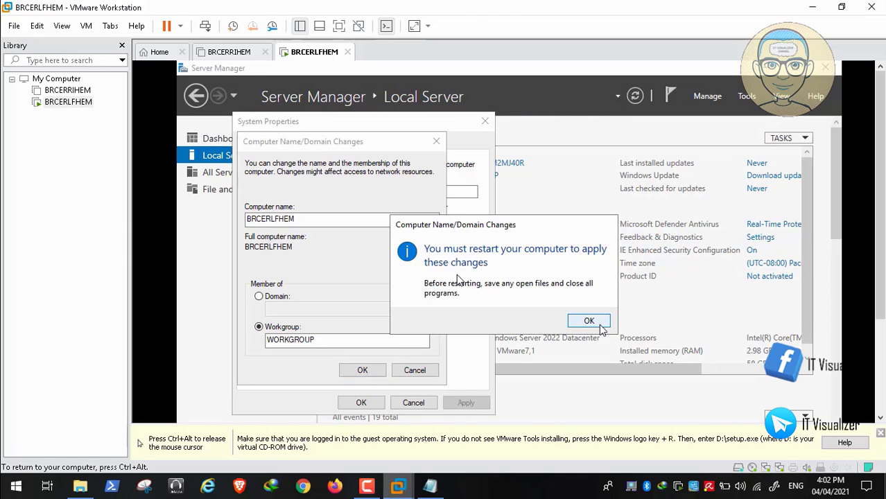
click(589, 322)
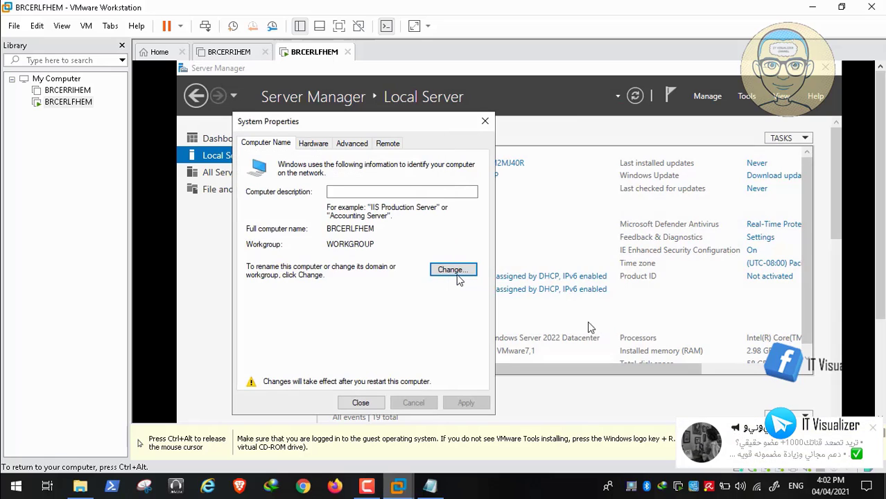
click(369, 404)
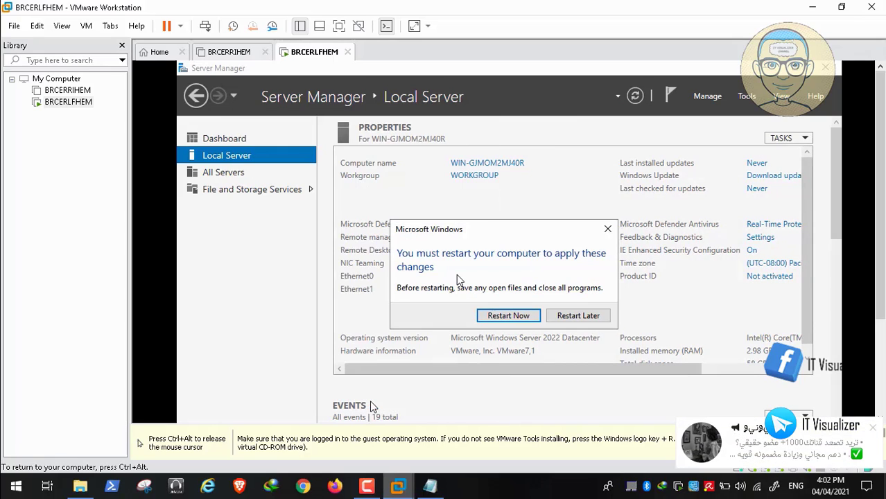
click(585, 316)
key(ctrl+alt)
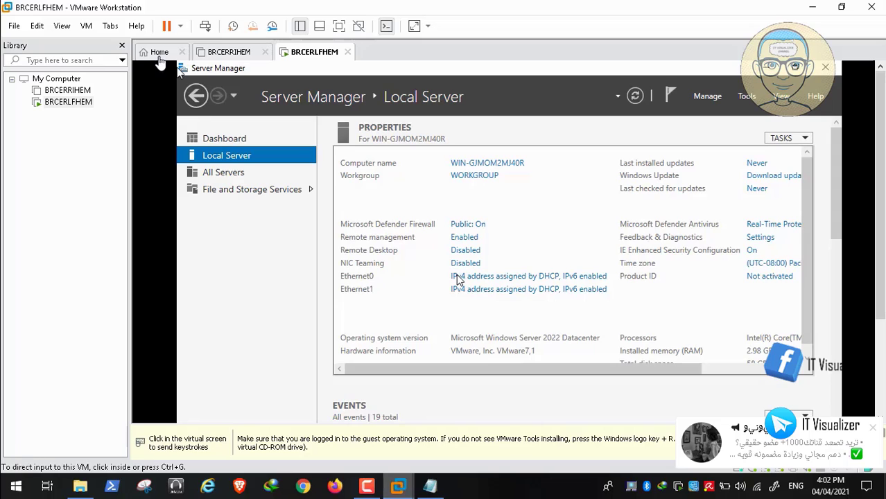
click(86, 26)
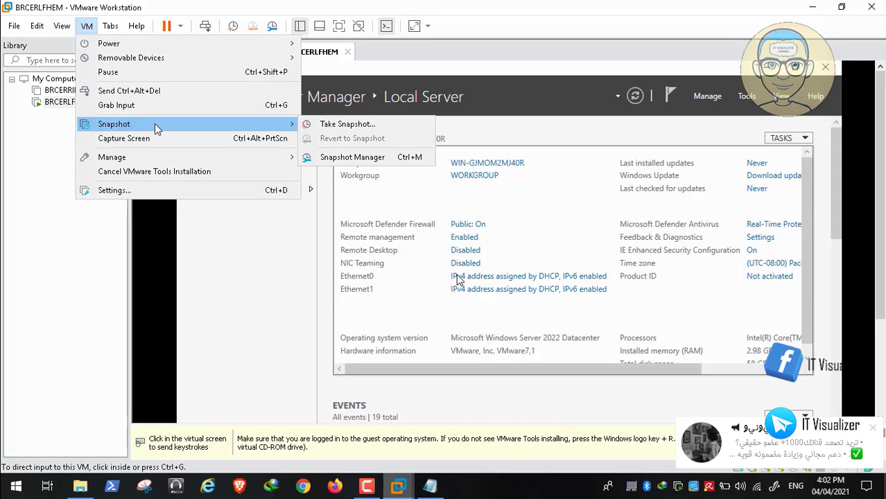
click(166, 190)
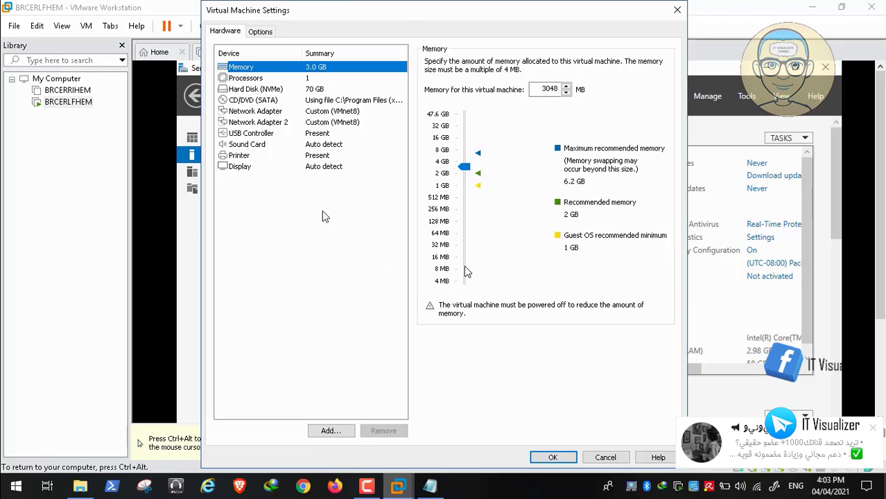
click(305, 122)
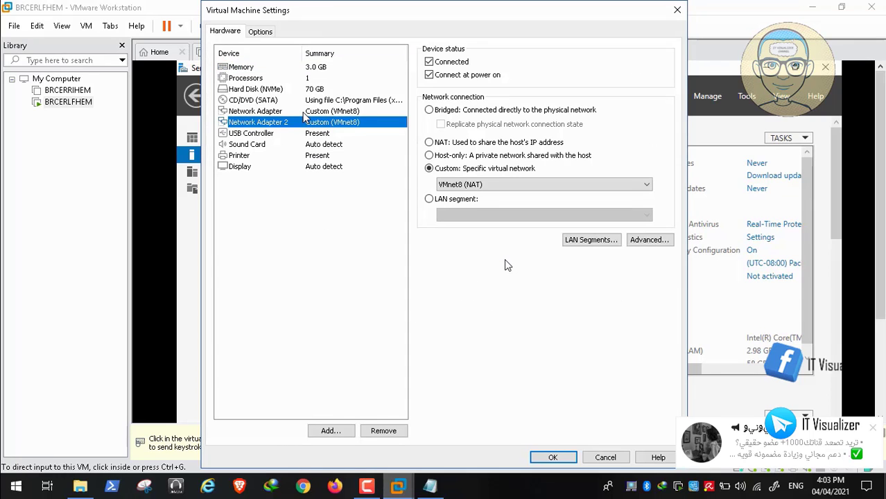
click(303, 115)
click(606, 458)
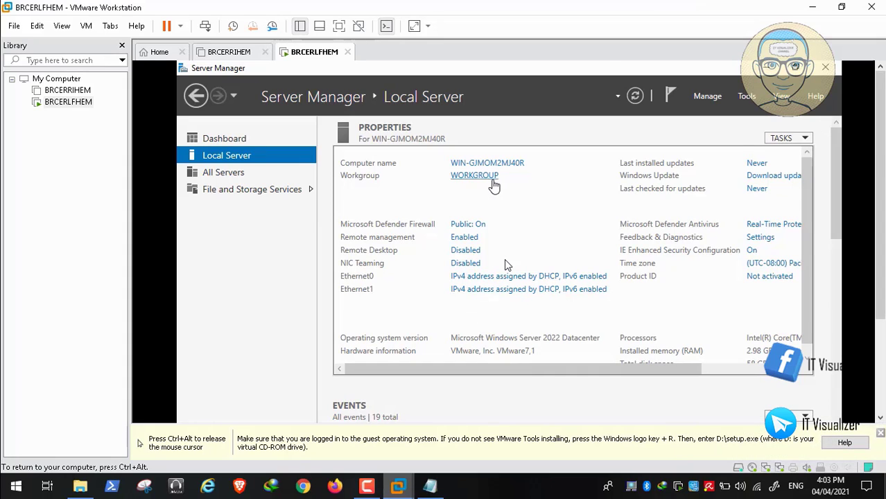
Step: Turn on 'Allow remote connections to this computer' in Remote Desktop settings and apply it
click(338, 25)
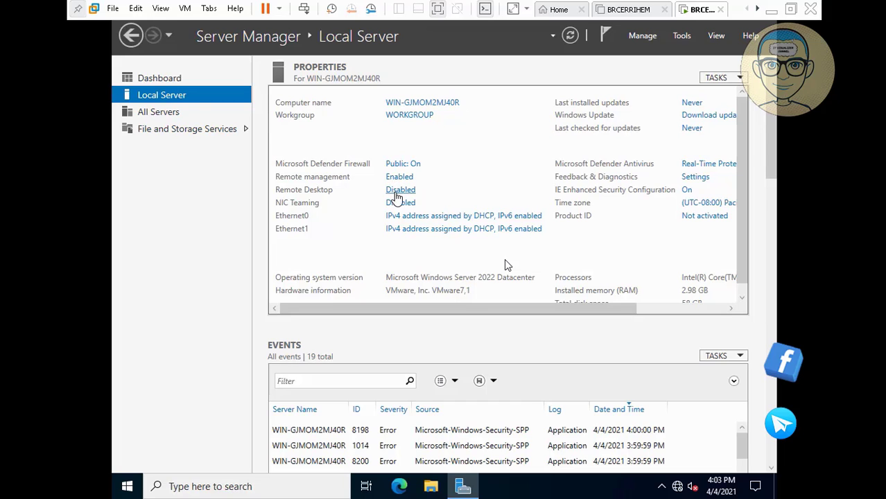
click(397, 191)
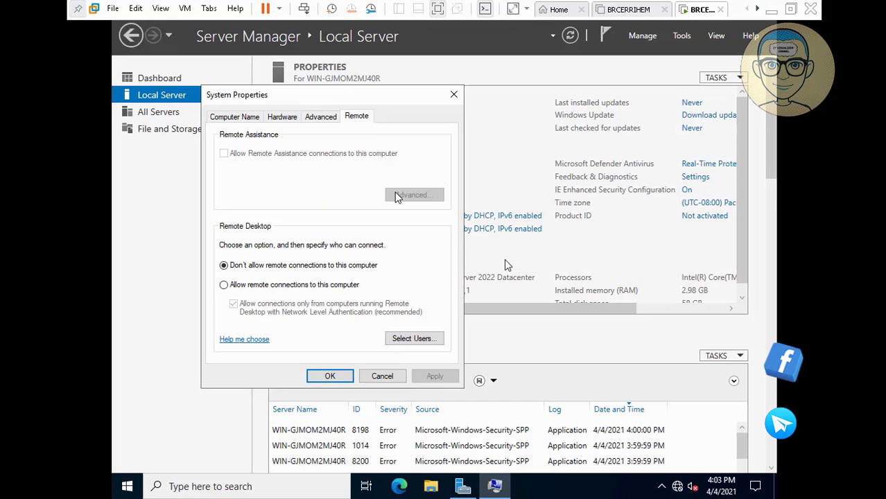
click(261, 285)
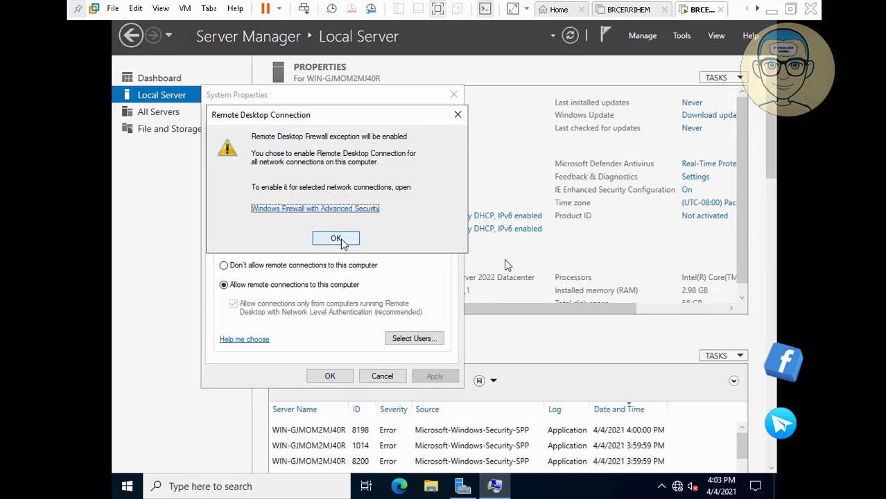
click(336, 238)
click(436, 376)
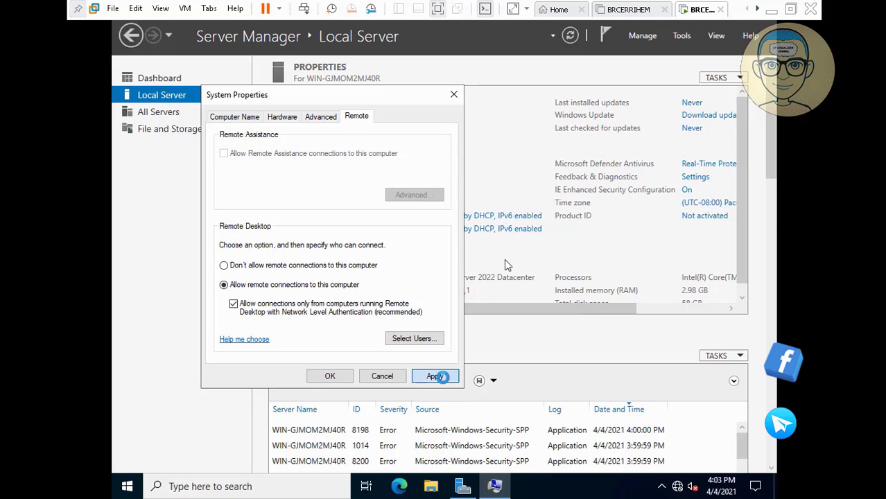
click(341, 376)
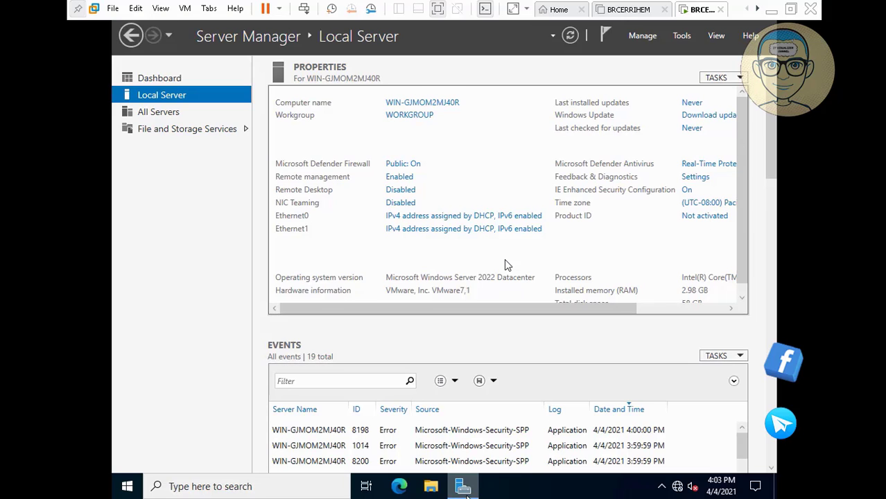
Step: Tick 'Do not start Server Manager automatically at logon' in its properties, then minimize it
right_click(464, 487)
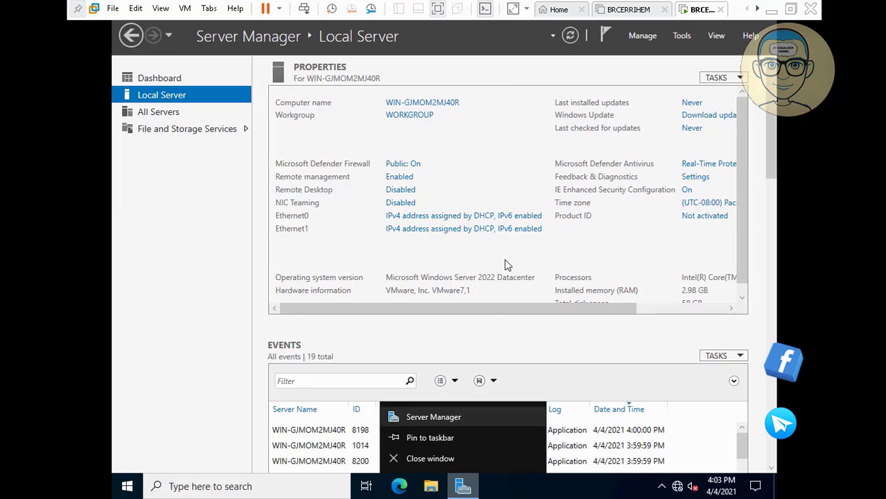
click(430, 438)
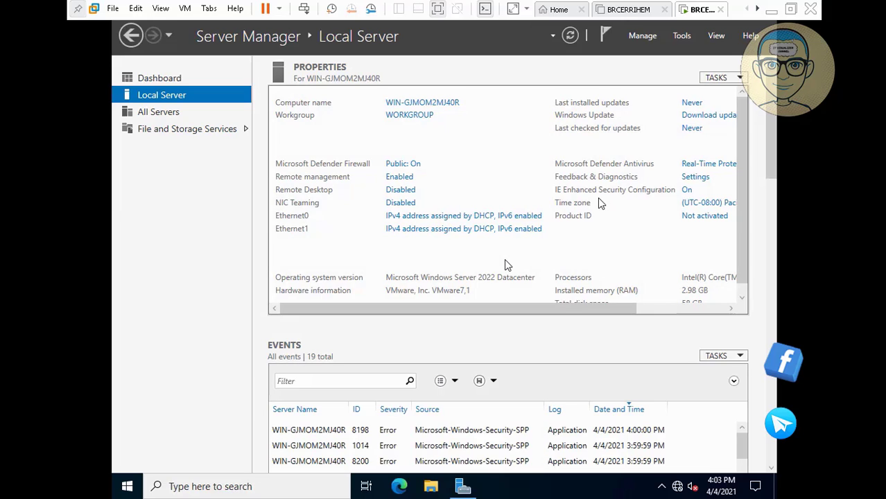
click(645, 37)
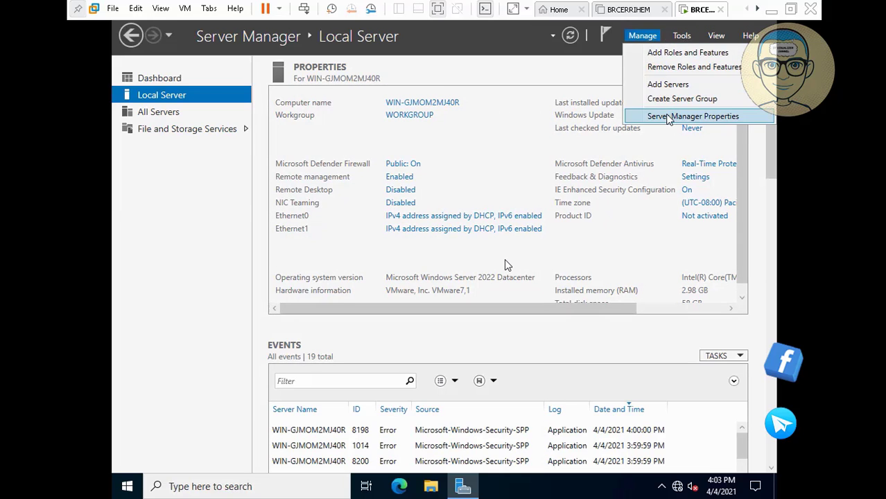
click(693, 116)
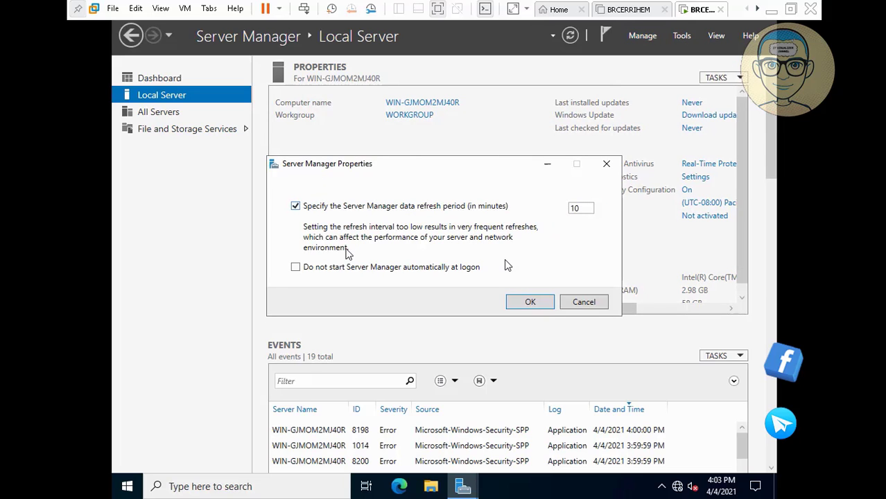
click(320, 268)
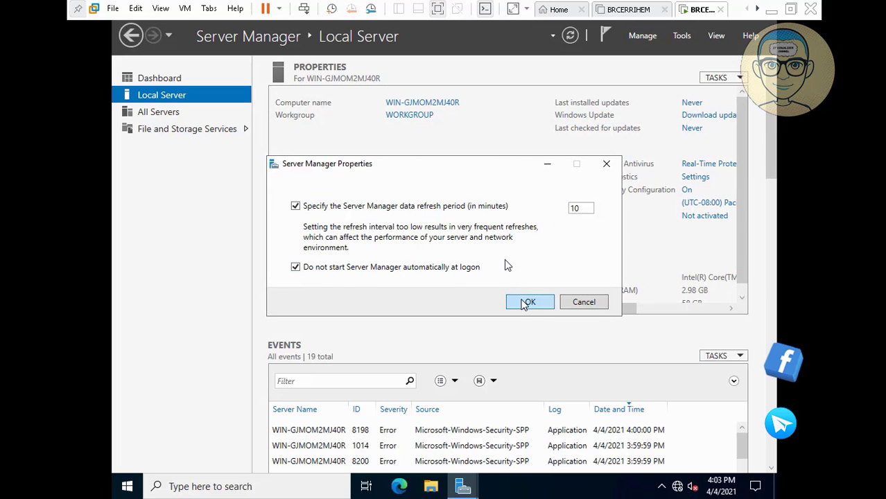
click(525, 302)
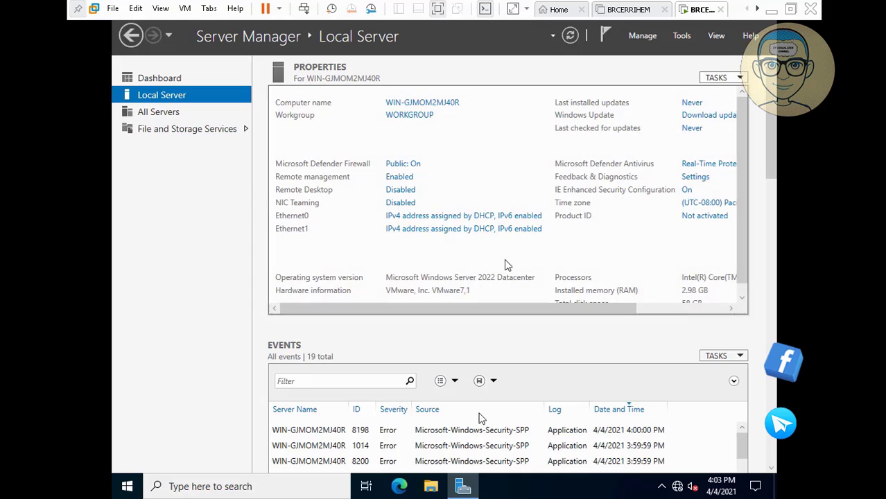
click(464, 487)
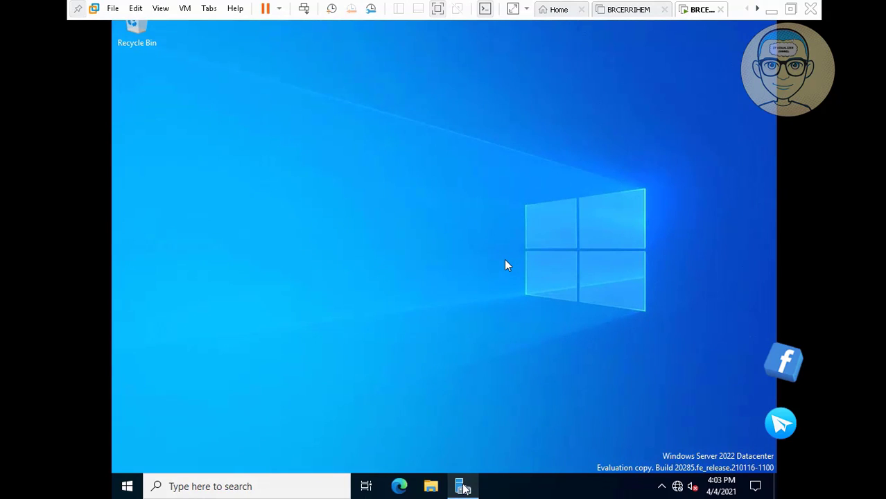
Step: Close Server Manager and run setup64 from the VMware Tools DVD Drive (D:)
right_click(463, 488)
click(452, 462)
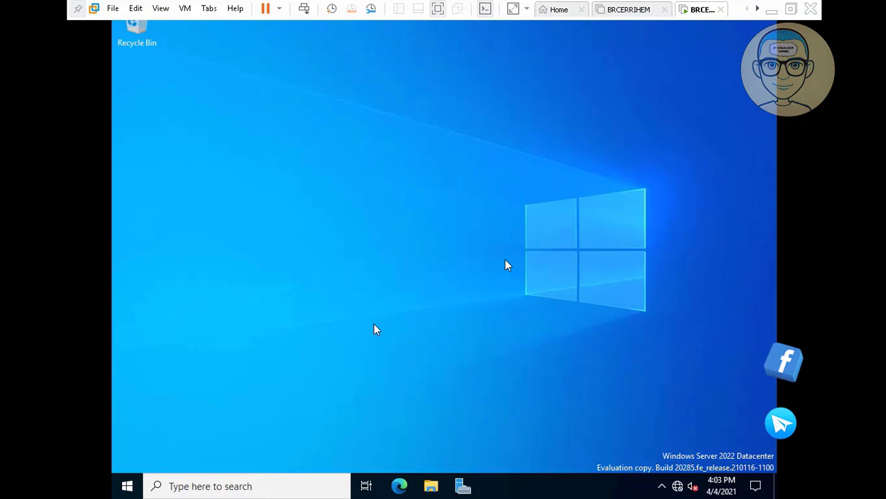
key(super+e)
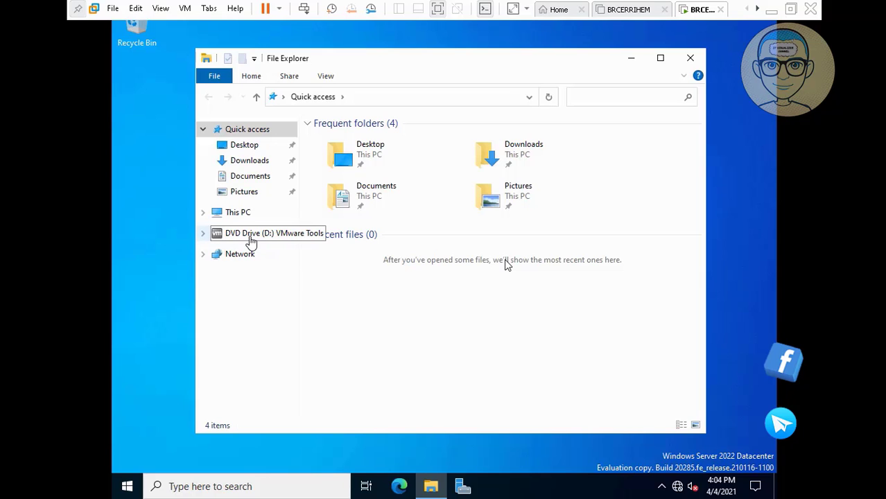
click(250, 237)
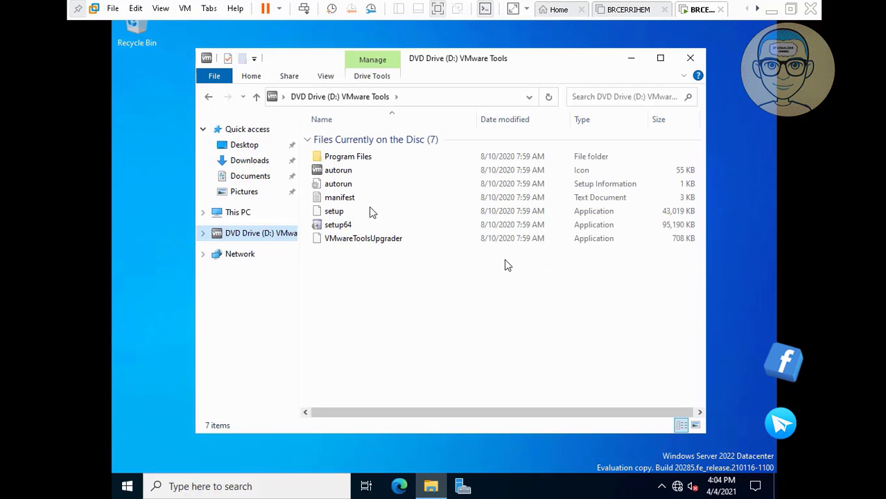
double_click(350, 226)
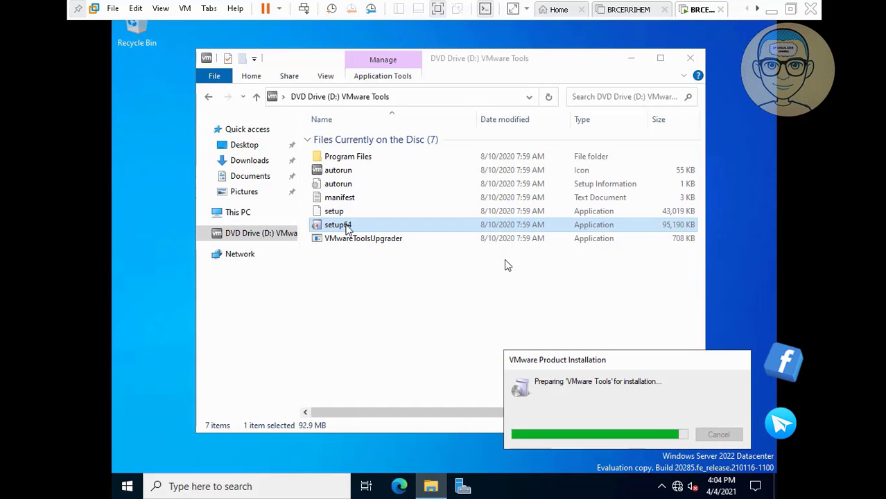
click(690, 57)
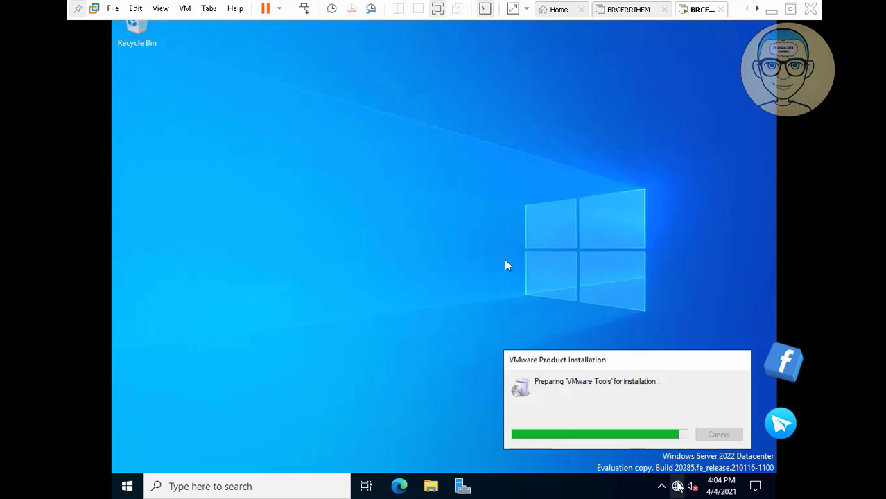
click(371, 259)
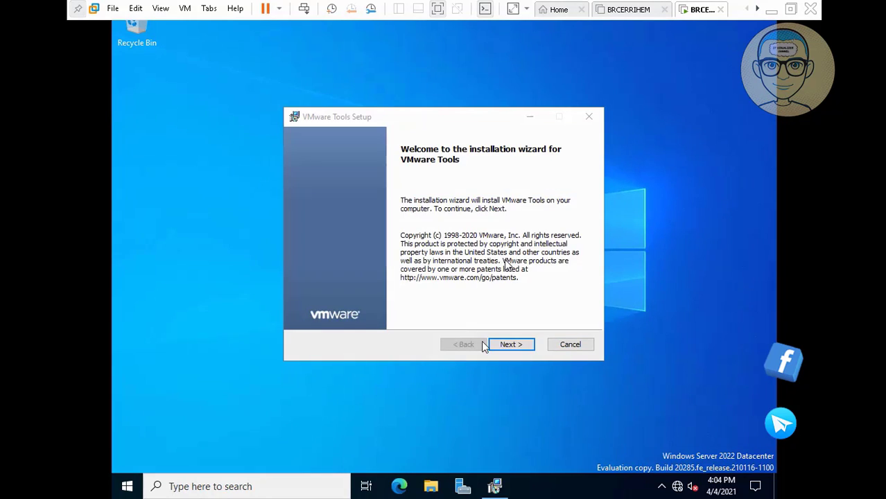
Step: Pick the Complete setup type in the VMware Tools wizard and start the install
click(507, 347)
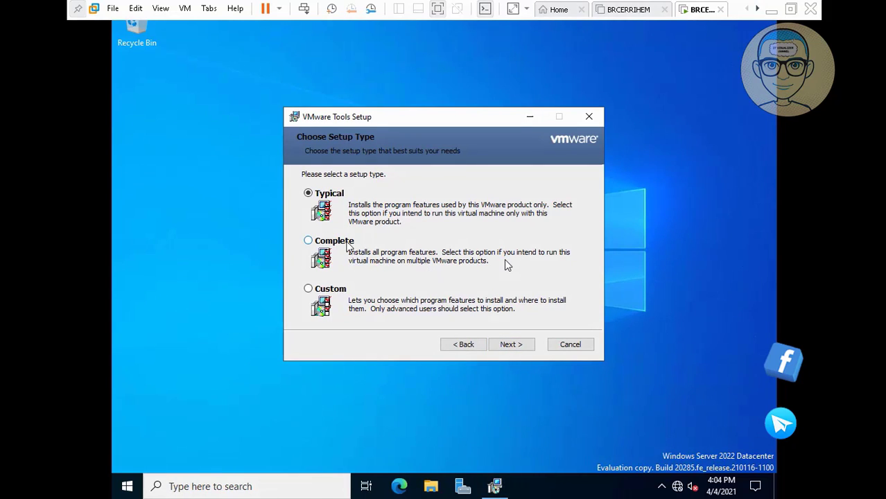
click(308, 240)
click(524, 349)
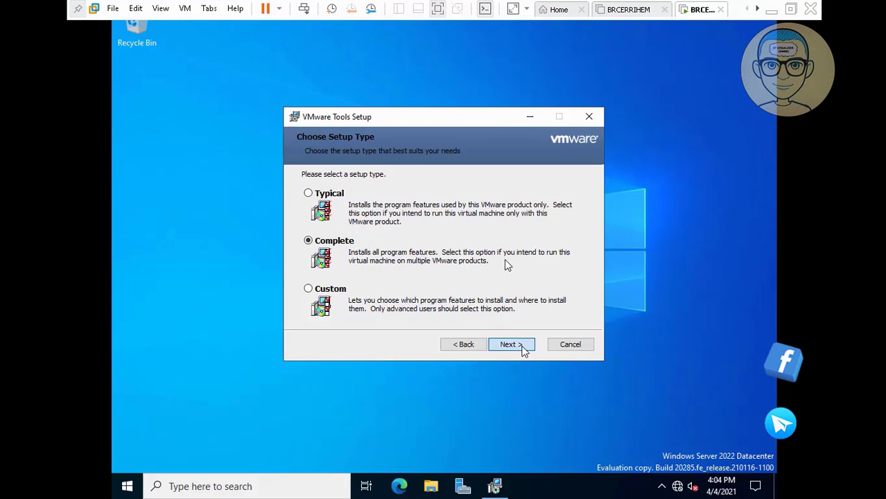
click(524, 349)
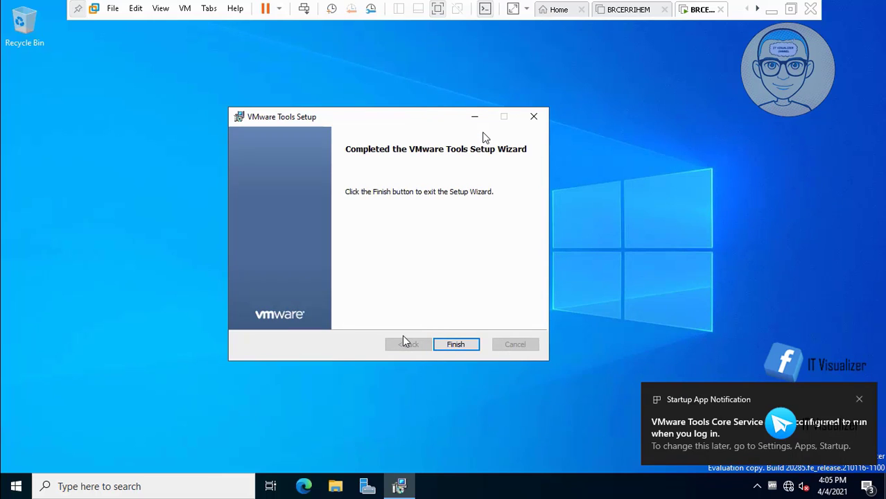
Step: Finish the VMware Tools wizard and accept the prompt to restart the guest
click(455, 347)
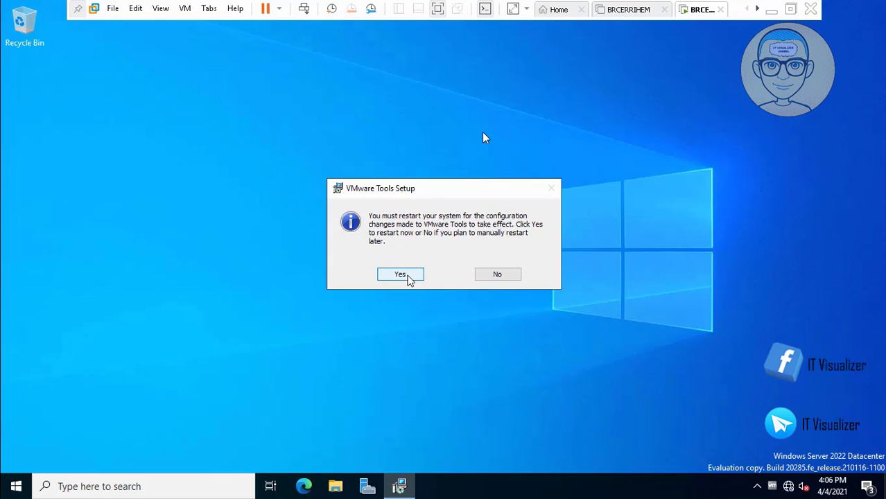
click(403, 276)
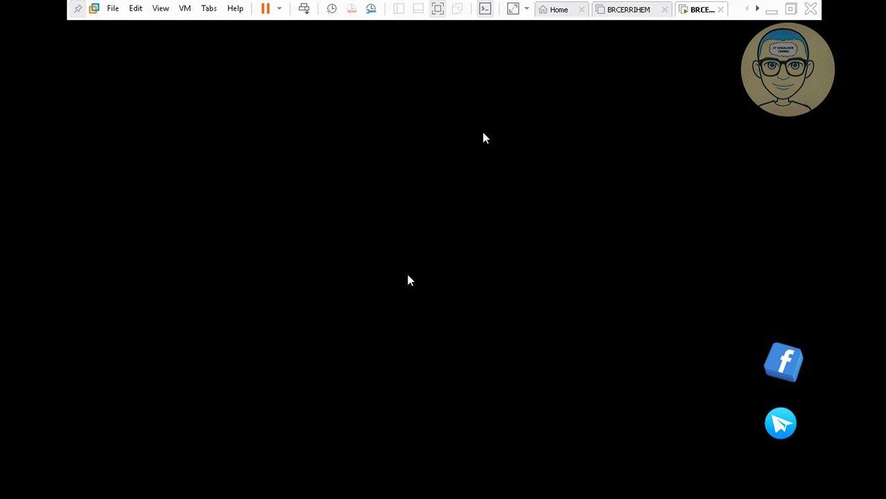
Step: Wait for the guest to reboot back to the Windows Server 2022 Datacenter desktop
mouse_move(282, 491)
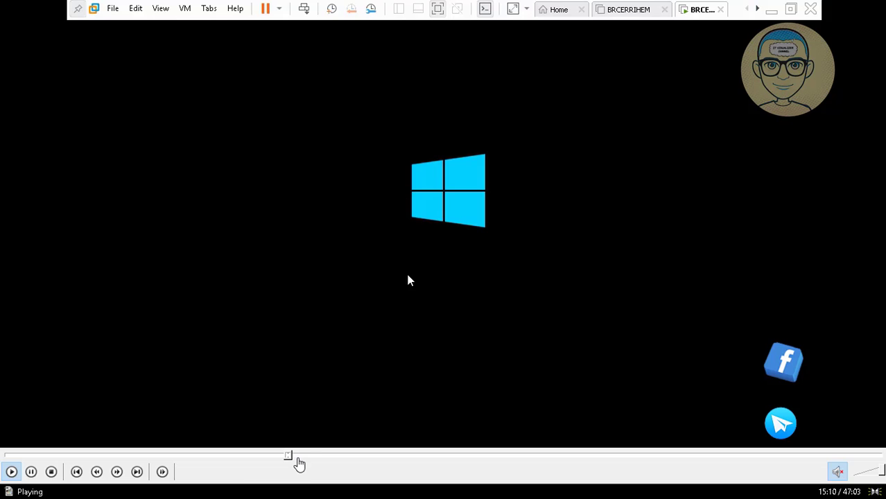
click(306, 457)
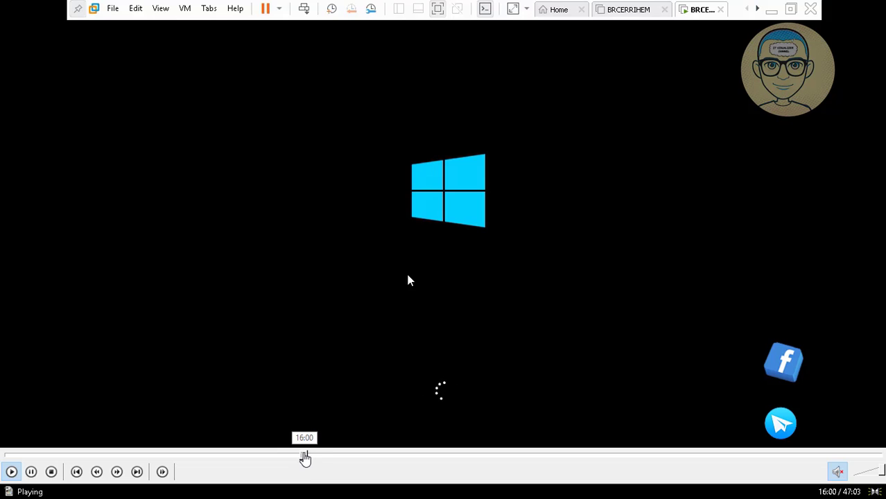
click(319, 458)
click(335, 458)
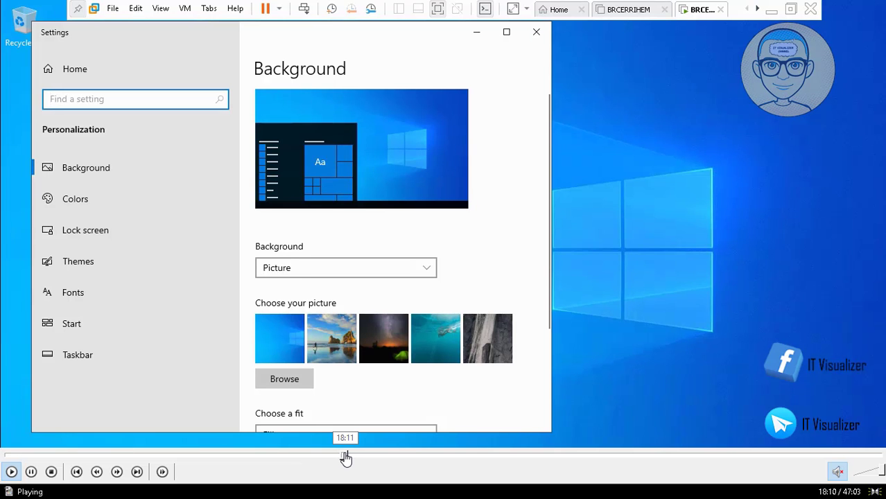
click(346, 458)
click(343, 458)
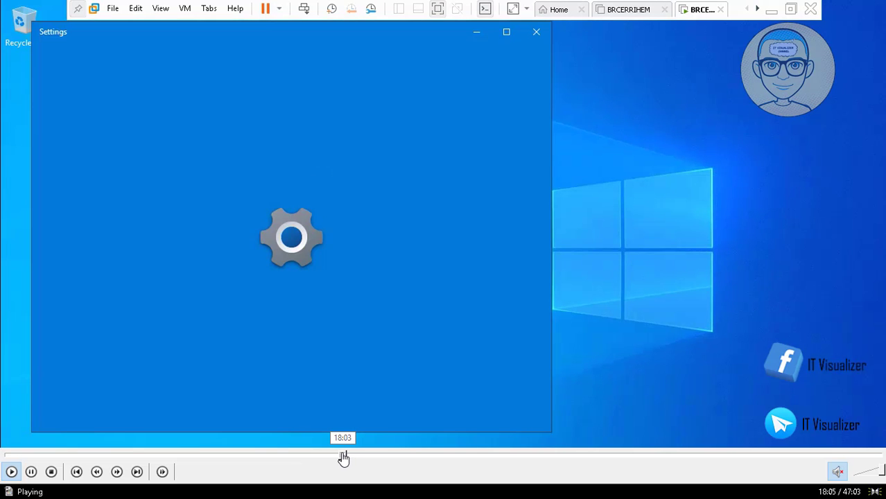
click(339, 458)
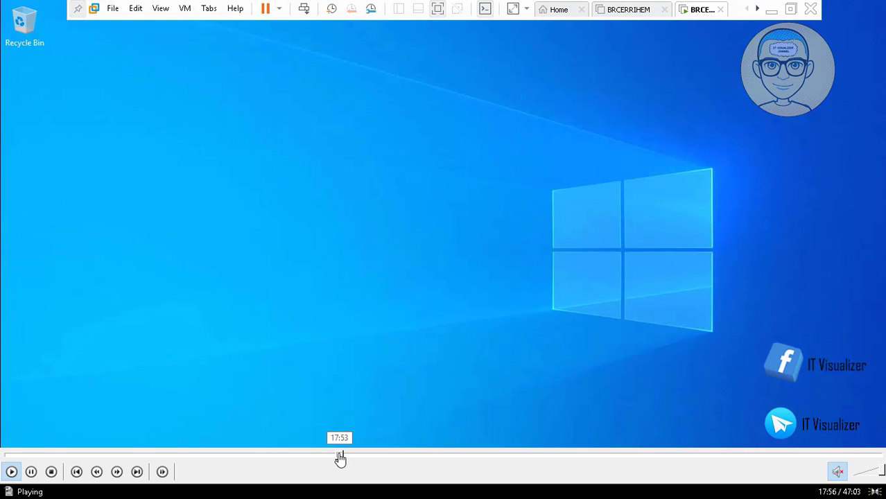
click(339, 456)
click(337, 456)
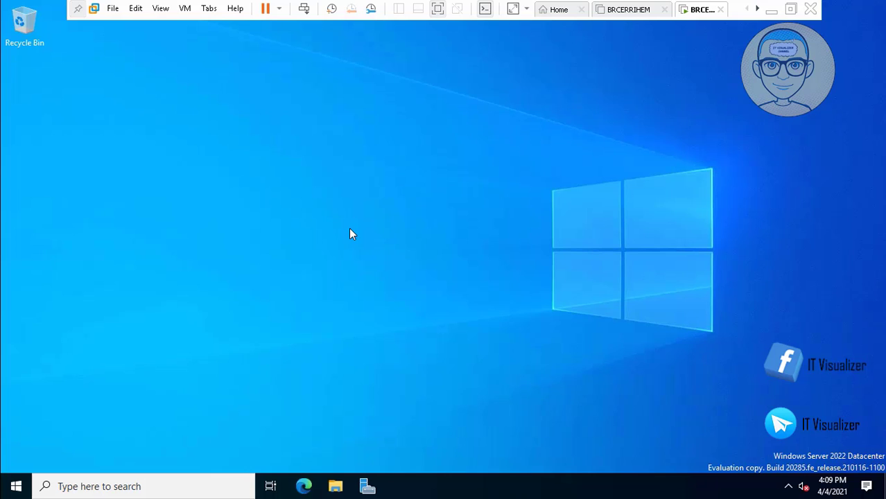
Step: Tick Computer, User's Files, Network and Control Panel in Desktop icon settings and apply
right_click(349, 229)
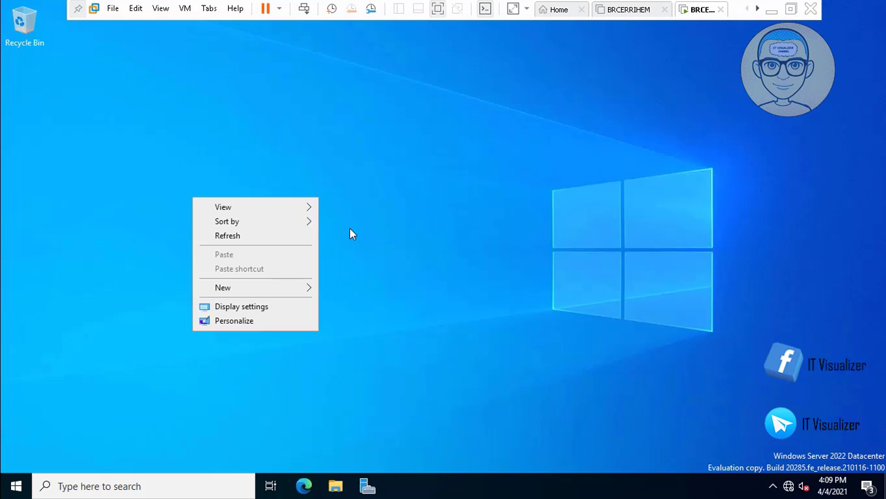
click(349, 229)
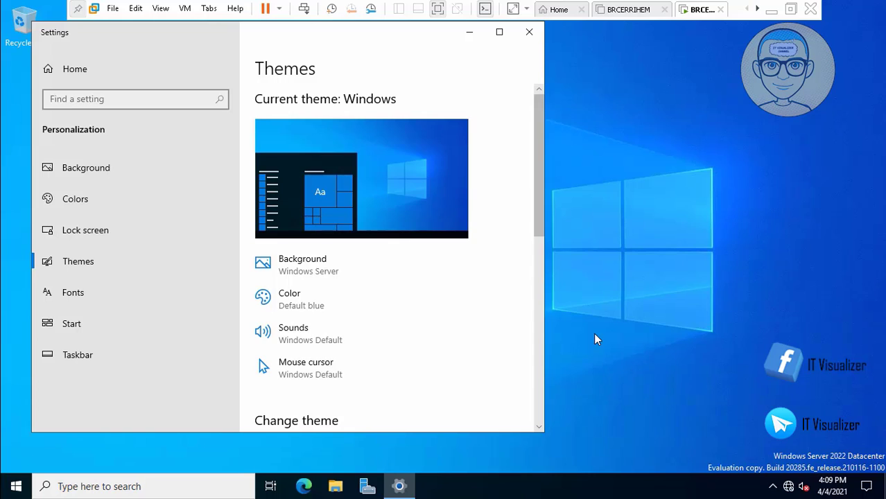
drag(539, 166, 539, 352)
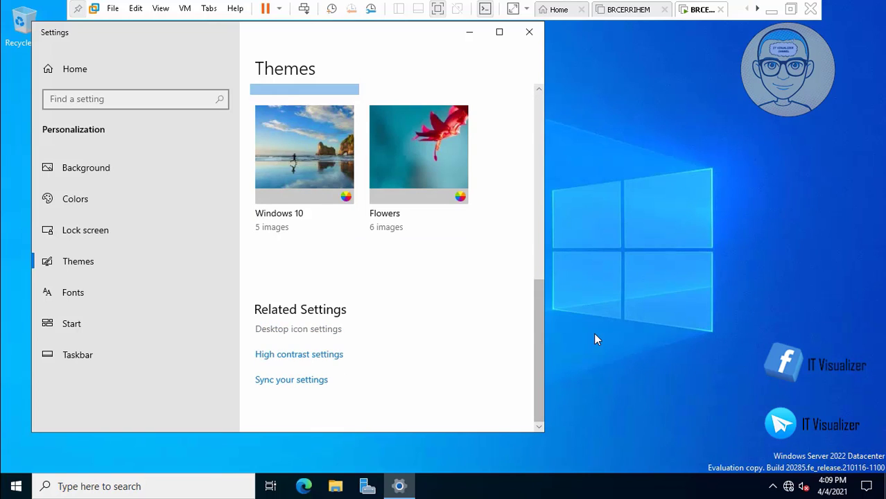
click(298, 330)
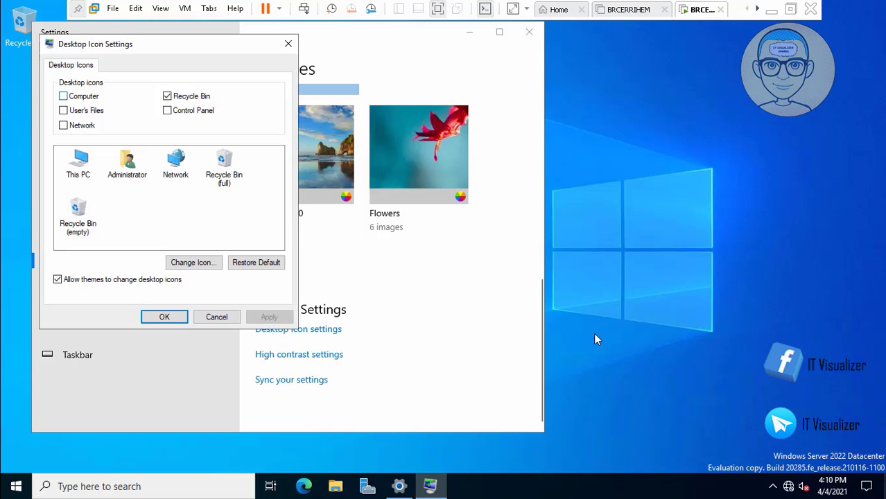
click(64, 95)
click(63, 110)
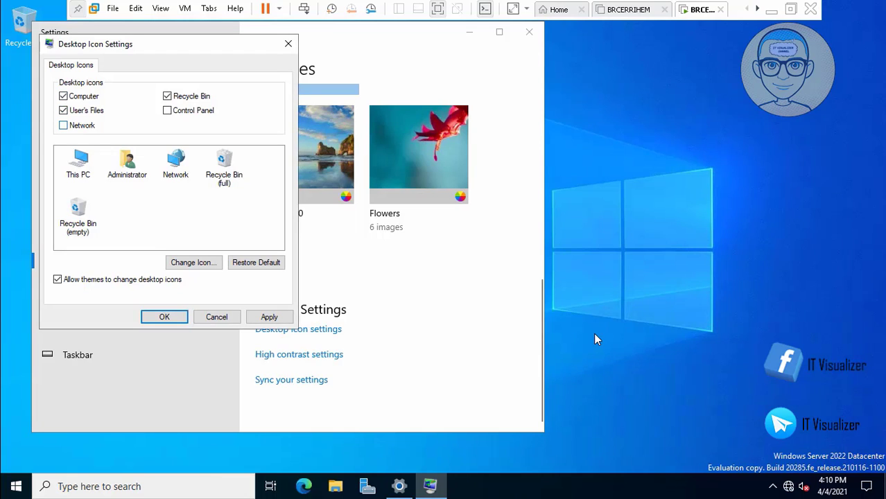
click(167, 110)
click(270, 317)
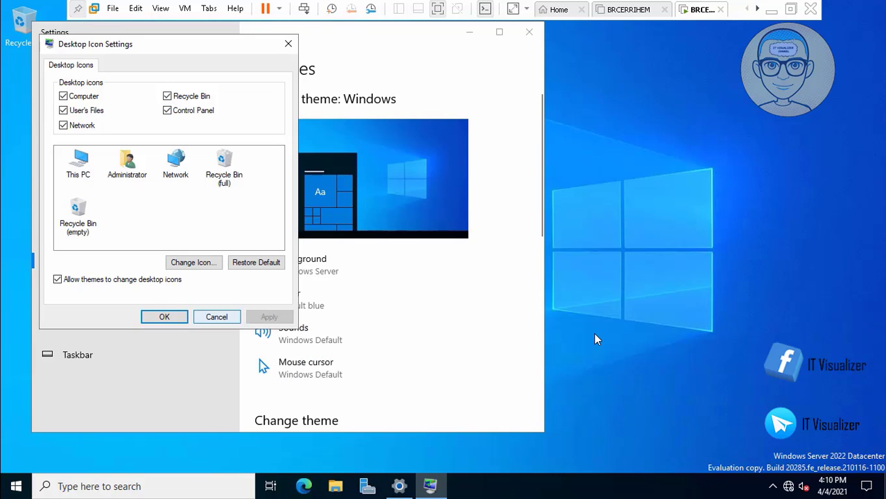
click(165, 317)
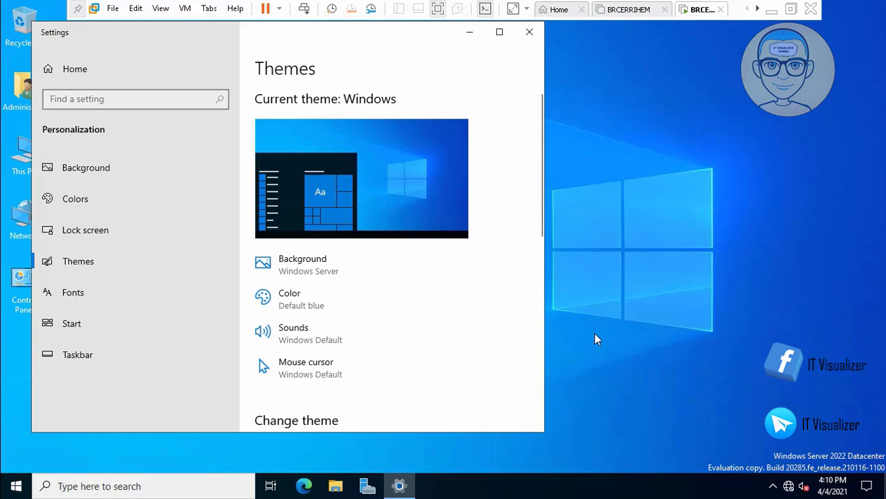
Step: Close Settings, dismiss the Admin Center notice, and show Local Server in maximized Server Manager
click(529, 32)
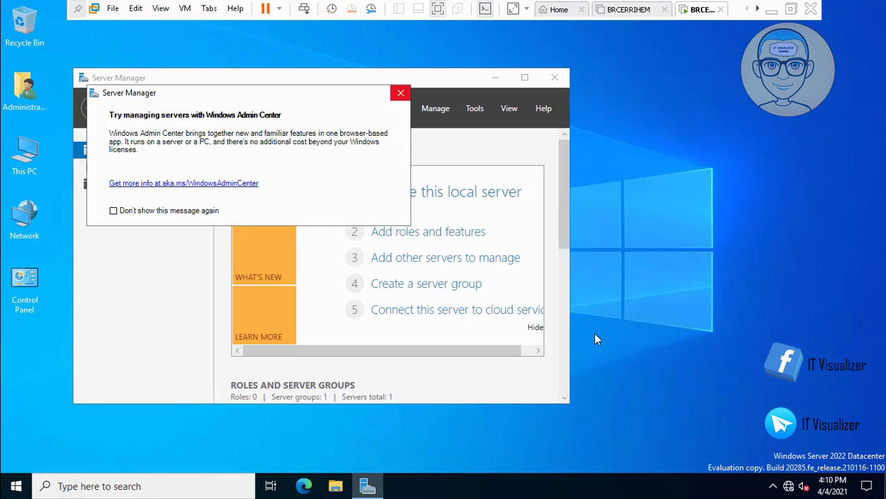
click(401, 93)
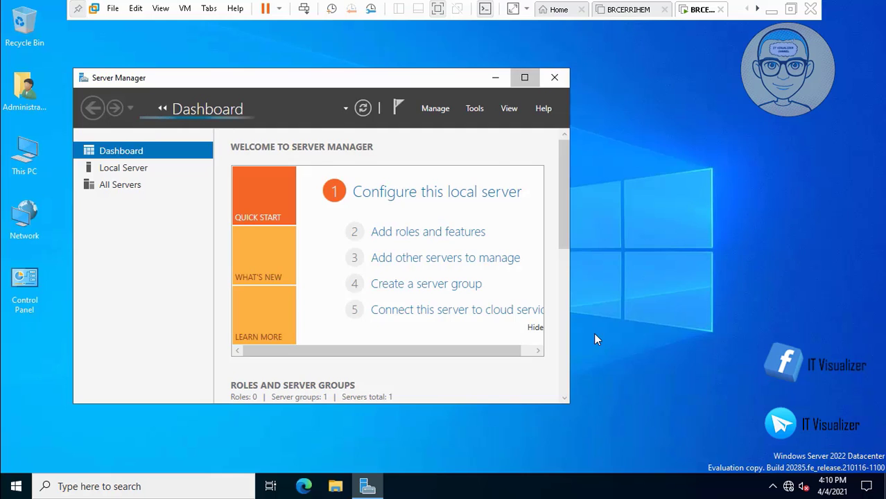
click(525, 77)
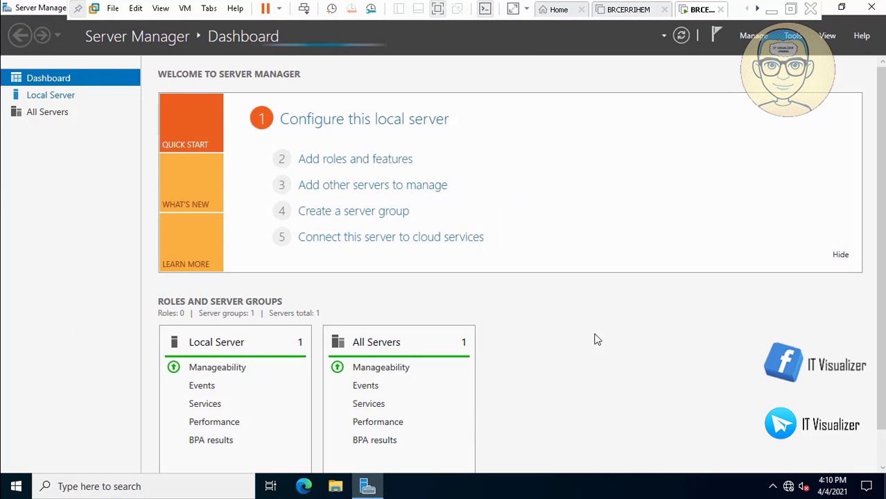
click(51, 95)
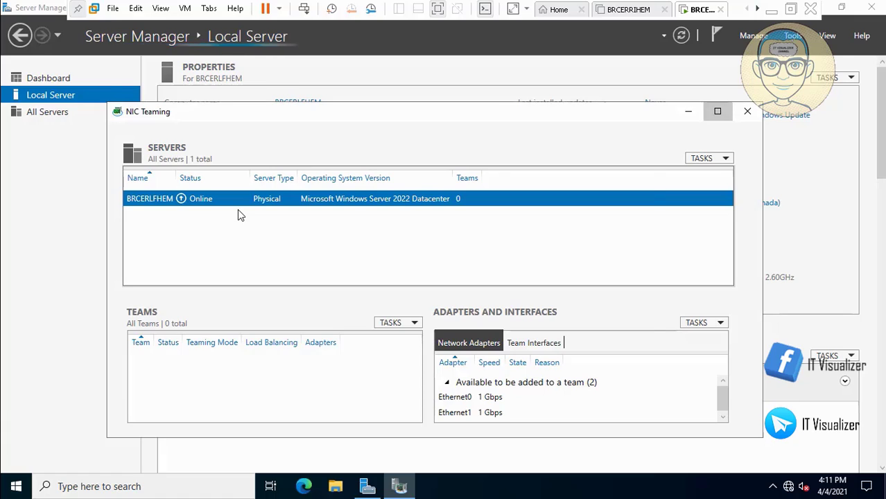
Step: Team Ethernet0 and Ethernet1 as DC2TEAM with Address Hash load balancing
click(718, 111)
click(465, 291)
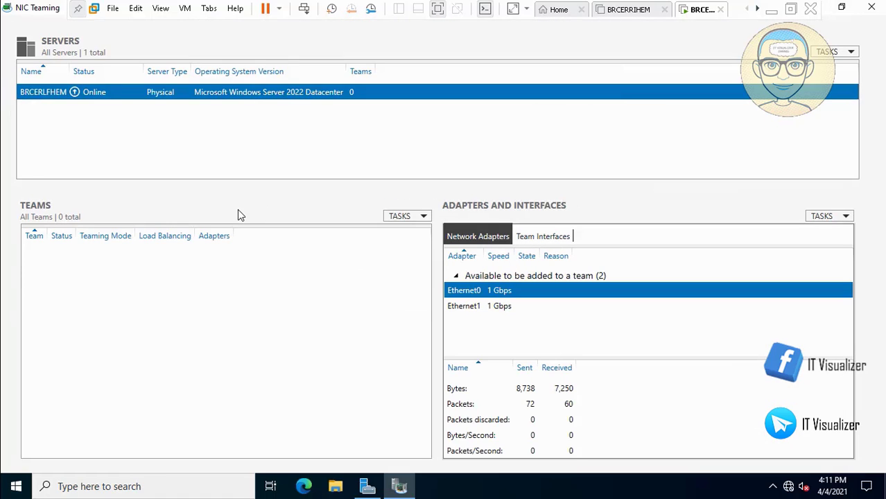
shift+click(464, 306)
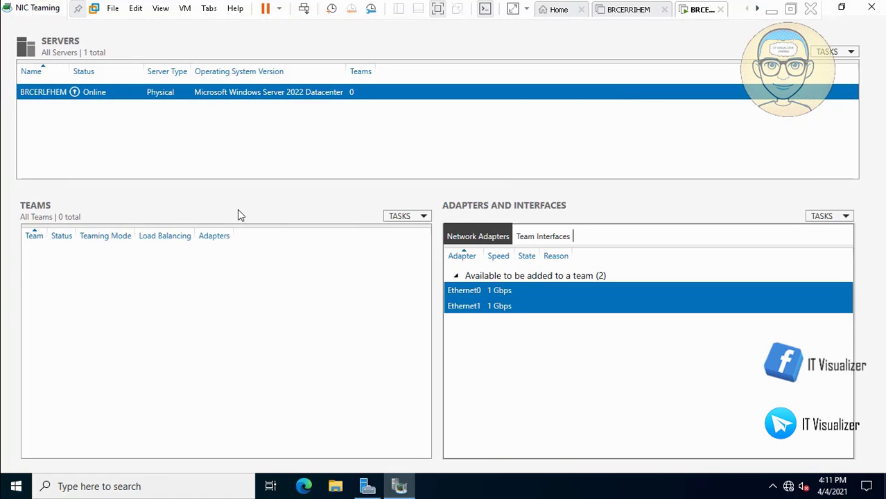
right_click(478, 304)
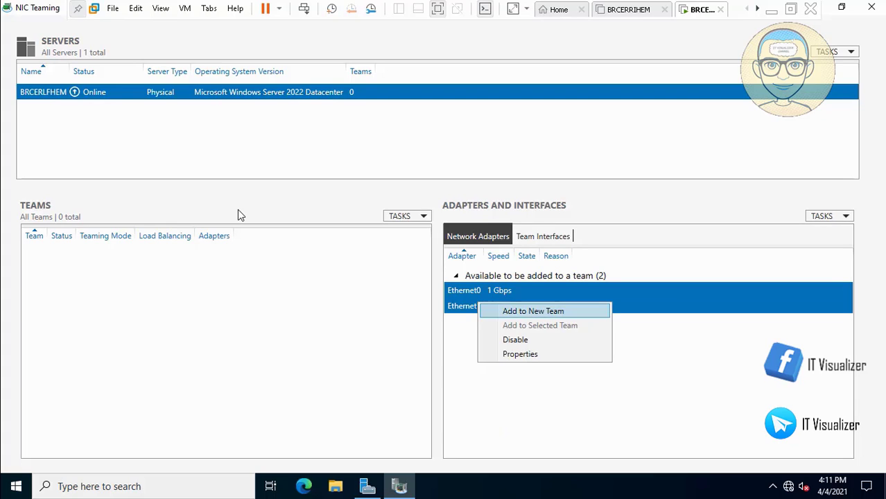
click(533, 311)
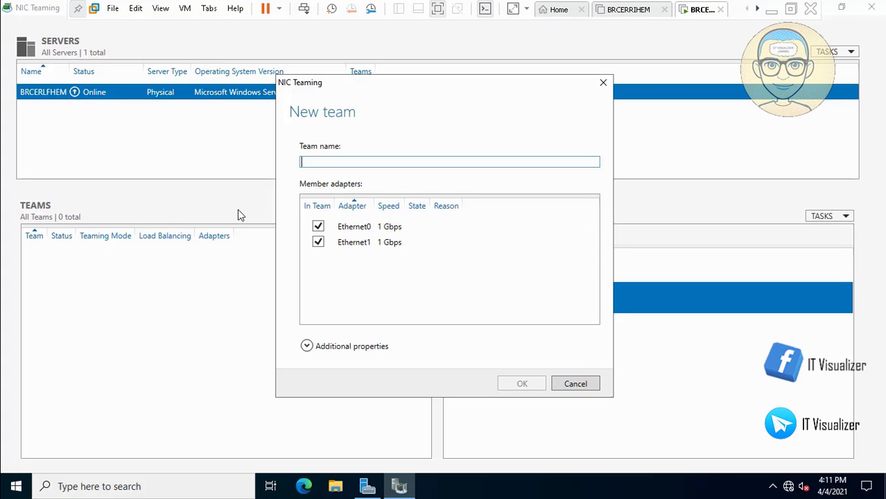
text(DC)
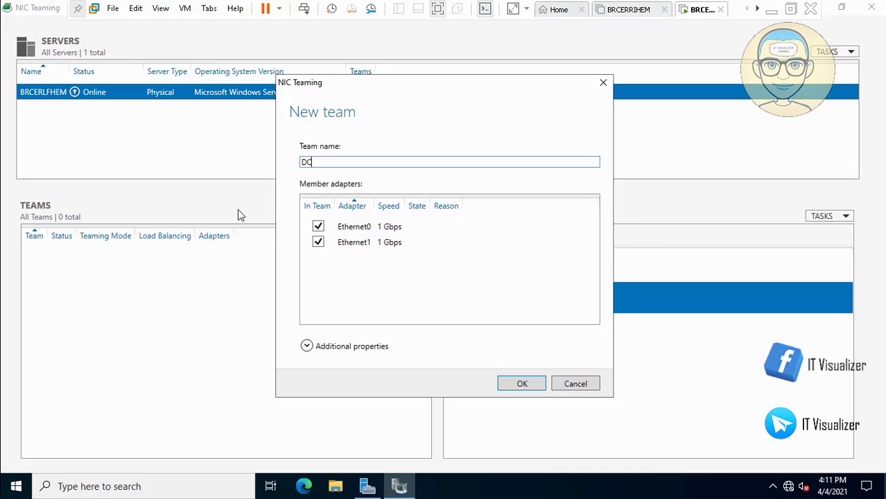
text(2TEAM)
click(307, 346)
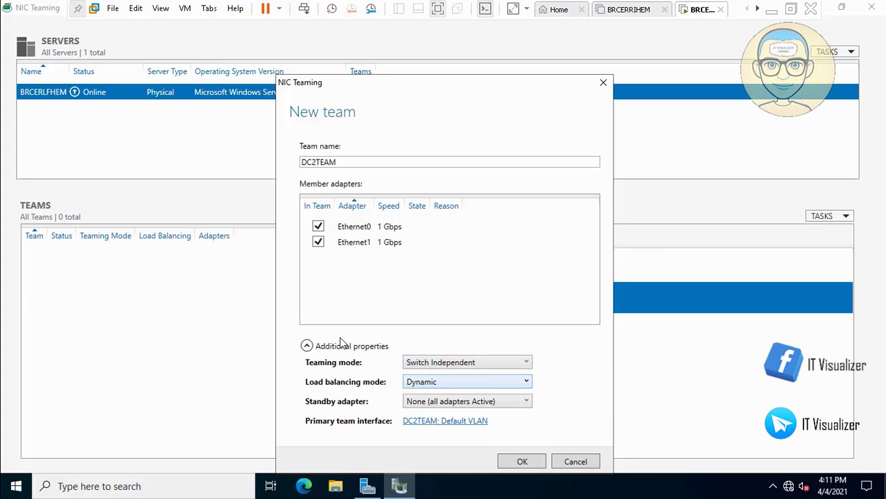
click(442, 384)
click(455, 397)
mouse_move(13, 482)
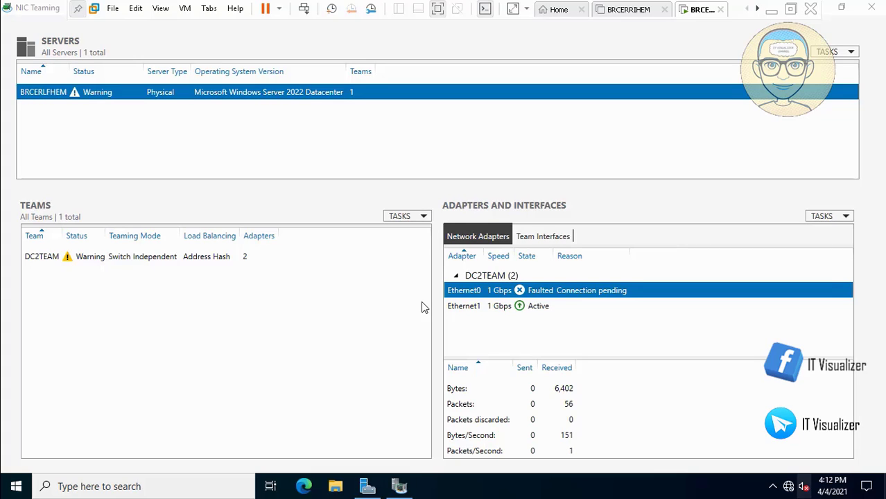
Step: Start the Playing Audio troubleshooter from the tray volume icon's sound options
right_click(804, 487)
right_click(804, 487)
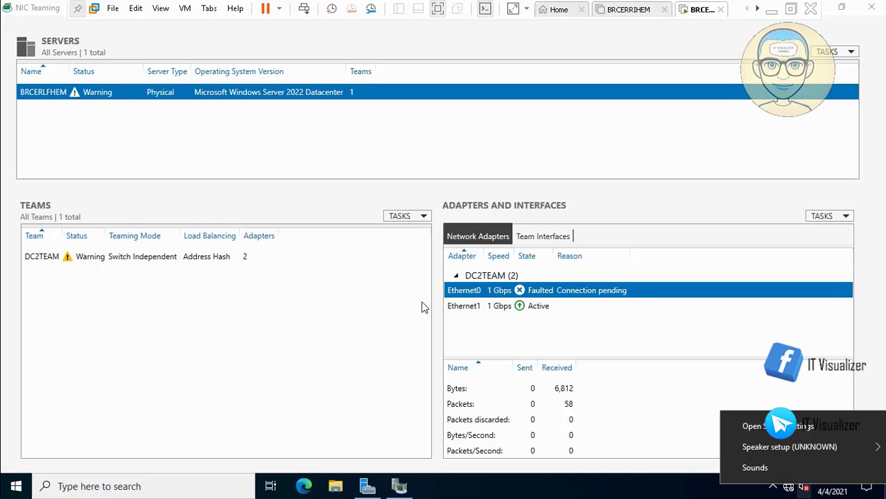
mouse_move(790, 447)
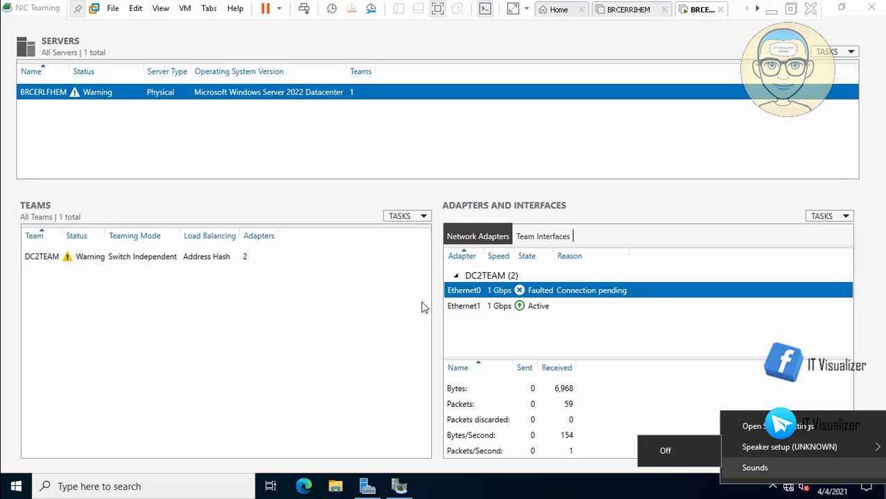
key(Escape)
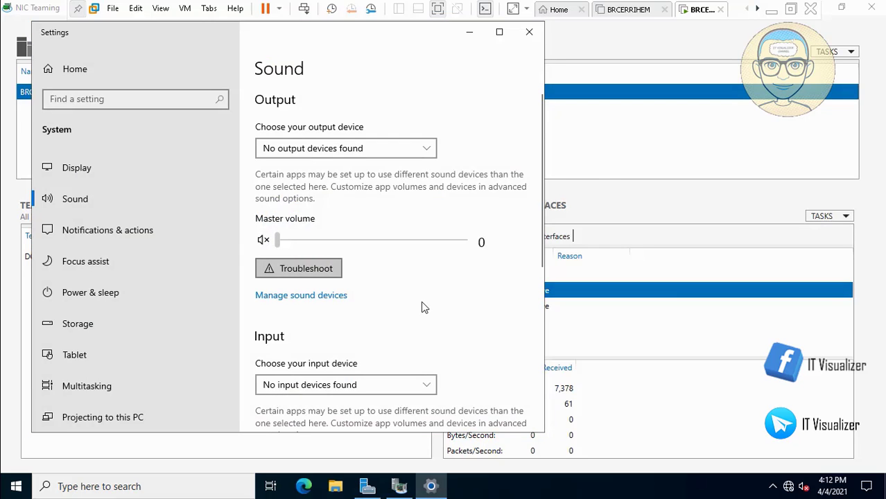
key(Return)
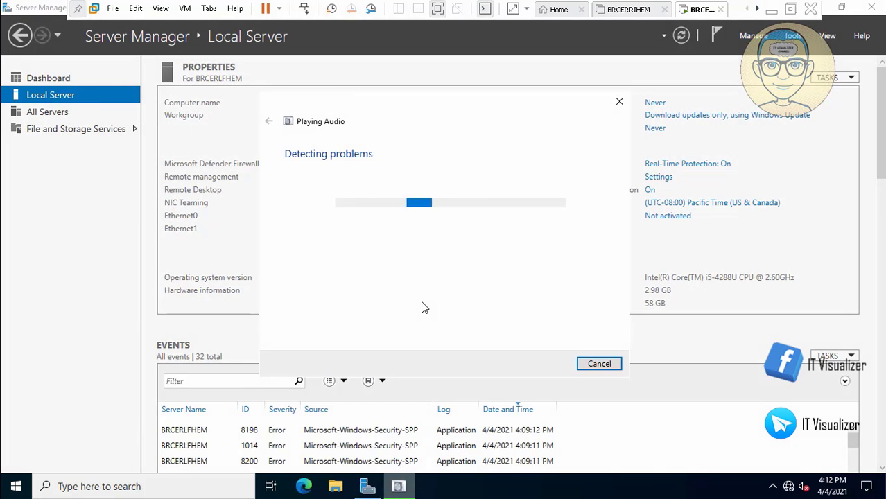
Step: Show the desktop and open Control Panel in Small icons view
key(super+d)
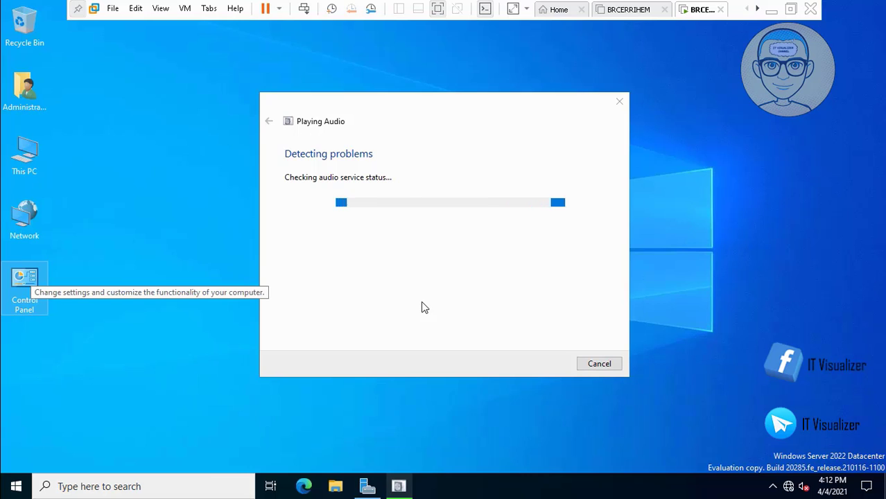
key(Return)
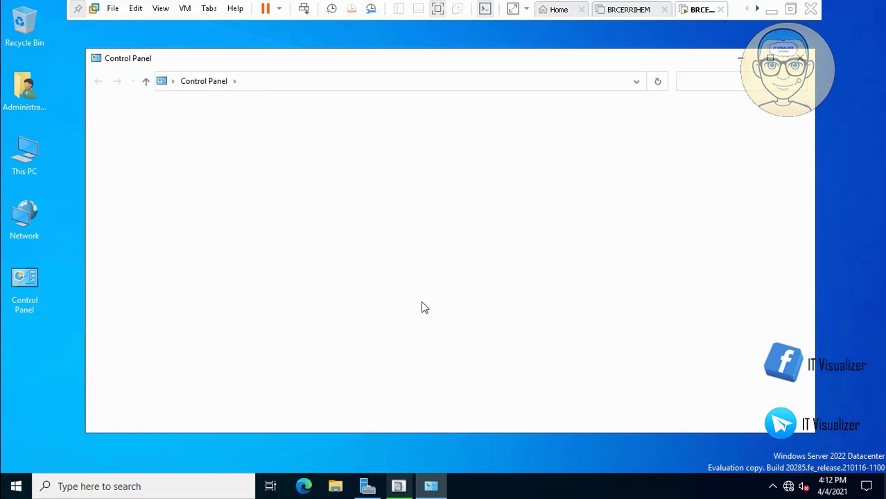
key(Tab)
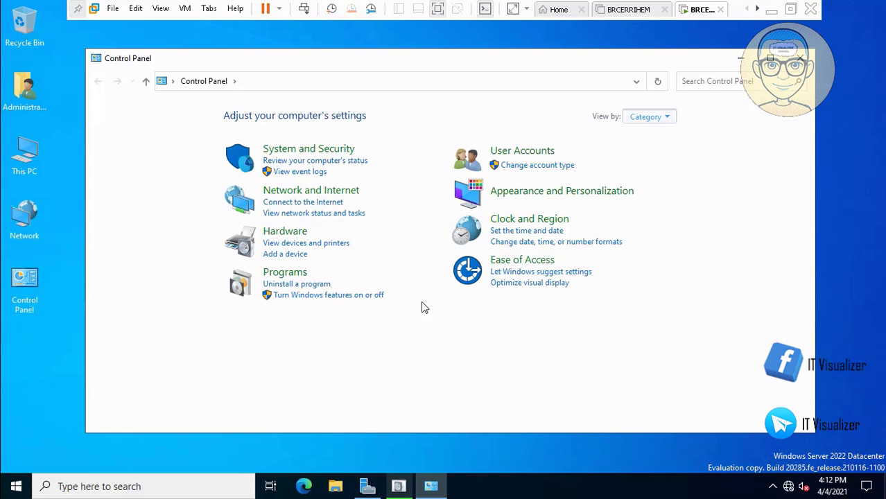
key(Return)
key(Down)
key(Down)
key(Down)
key(Return)
Step: Open Network and Sharing Center and the DC2TEAM connection status
key(Left)
key(Up)
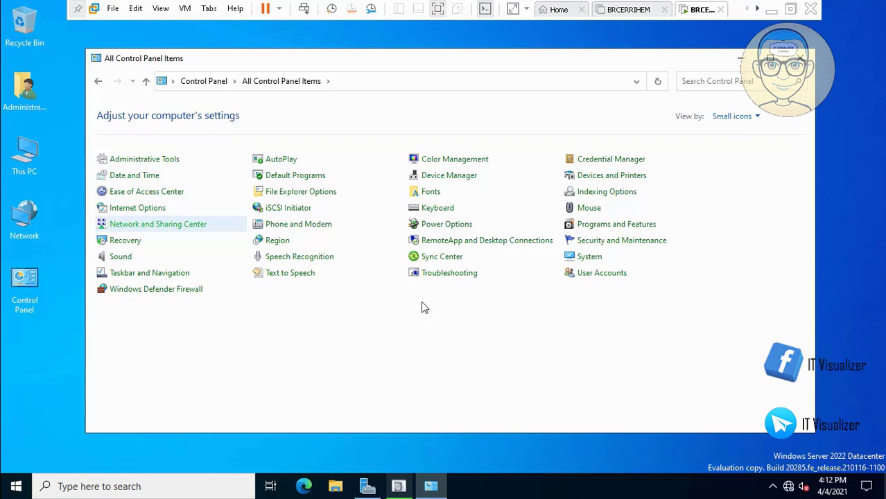
key(Return)
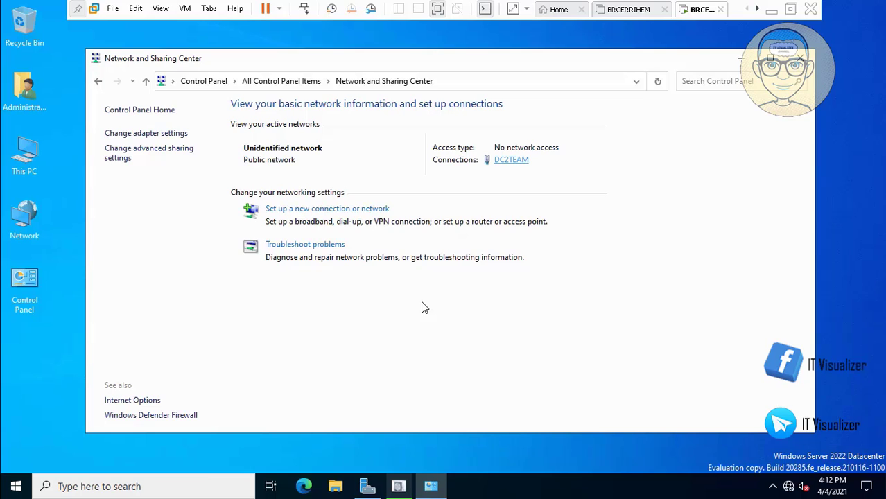
click(524, 165)
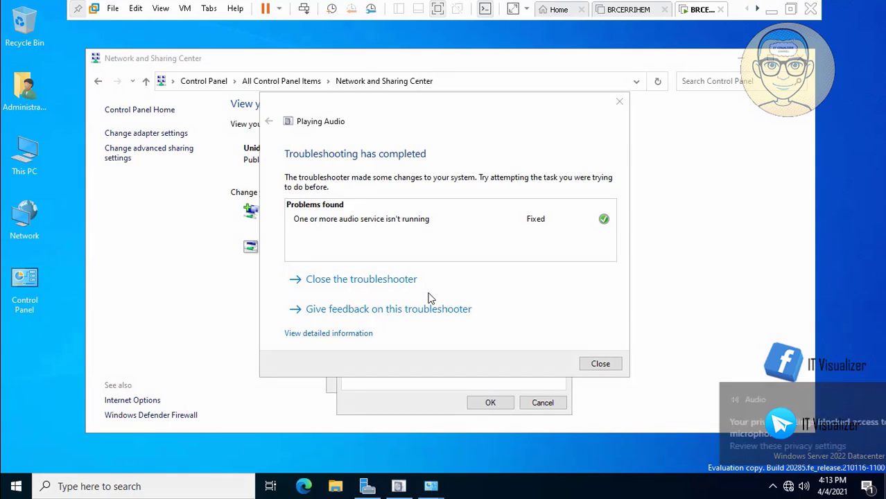
Step: Close the audio troubleshooter and open DC2TEAM's IPv4 properties for a manual address
key(Return)
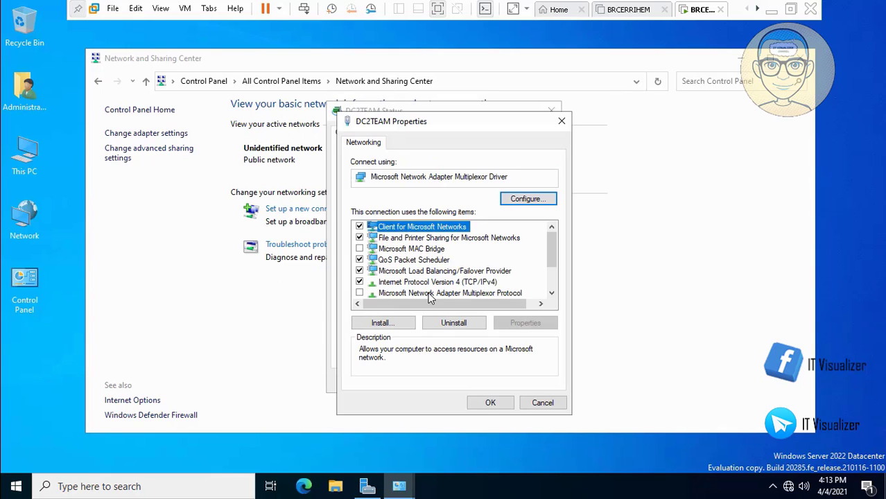
click(432, 271)
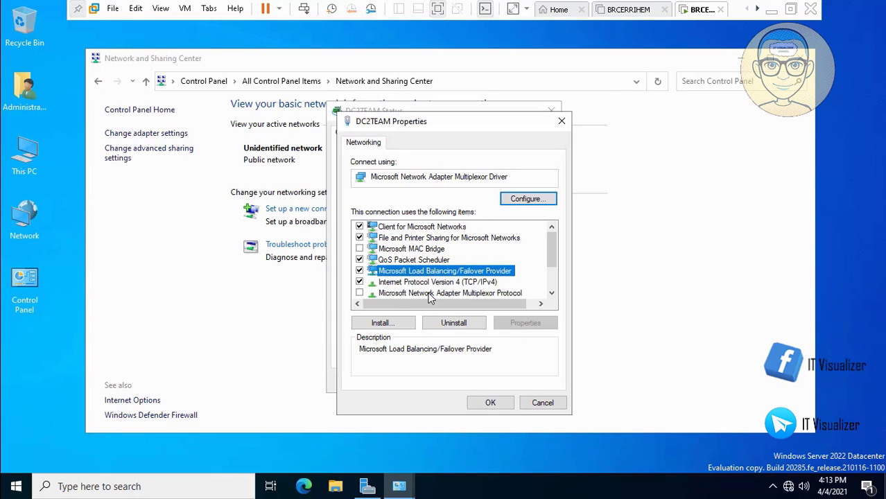
click(437, 282)
click(526, 324)
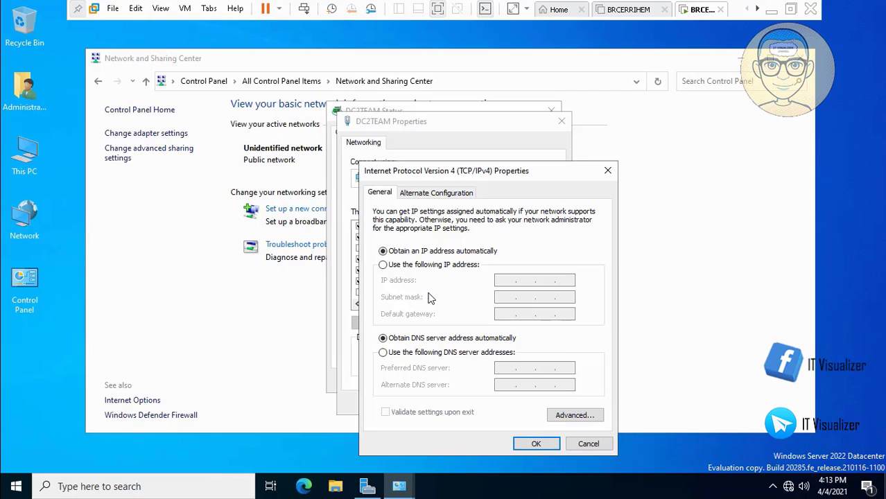
click(384, 265)
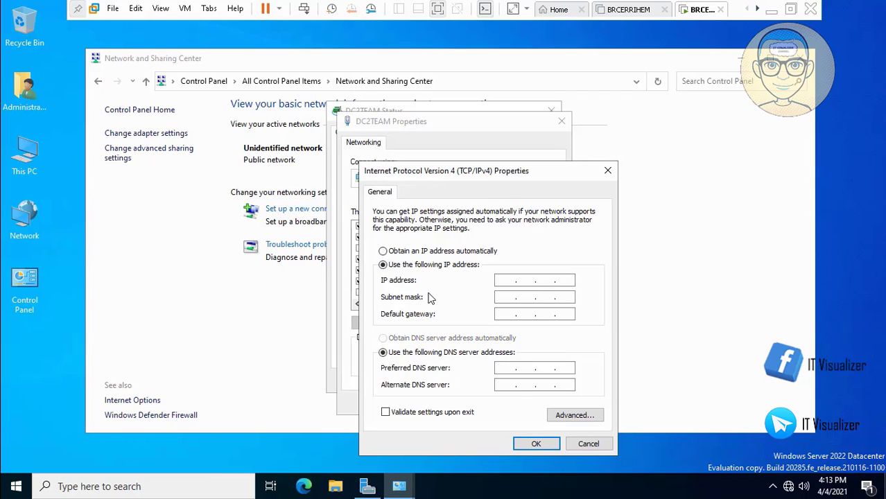
Step: Enter IP 192.168.1.11, mask 255.255.255.0, gateway 192.168.1.2, DNS 192.168.1.10 and confirm
text(192.168.1.11)
key(Tab)
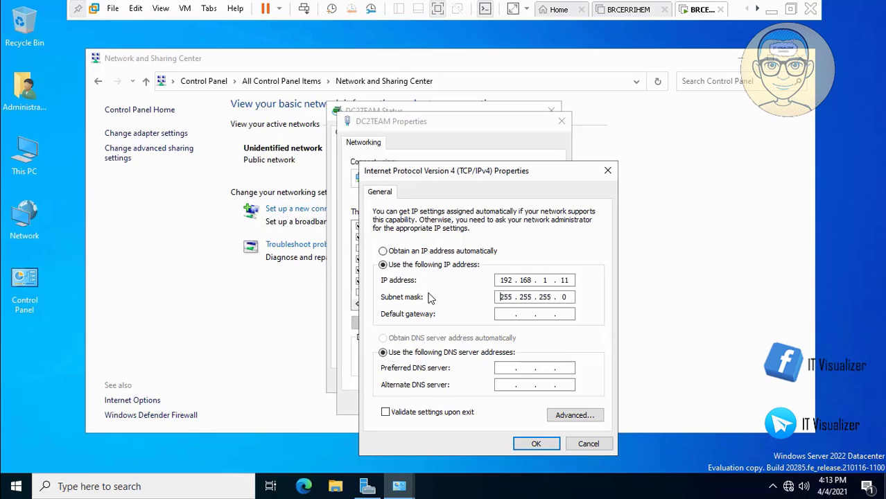
key(Tab)
text(192 . 168 . 1 . 2)
key(Tab)
key(Tab)
text(192 . 168 . 1 . 10)
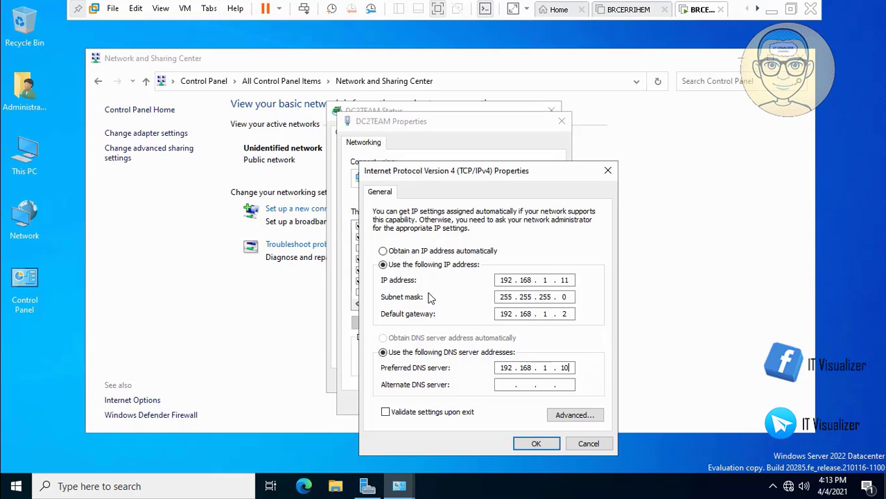
key(Return)
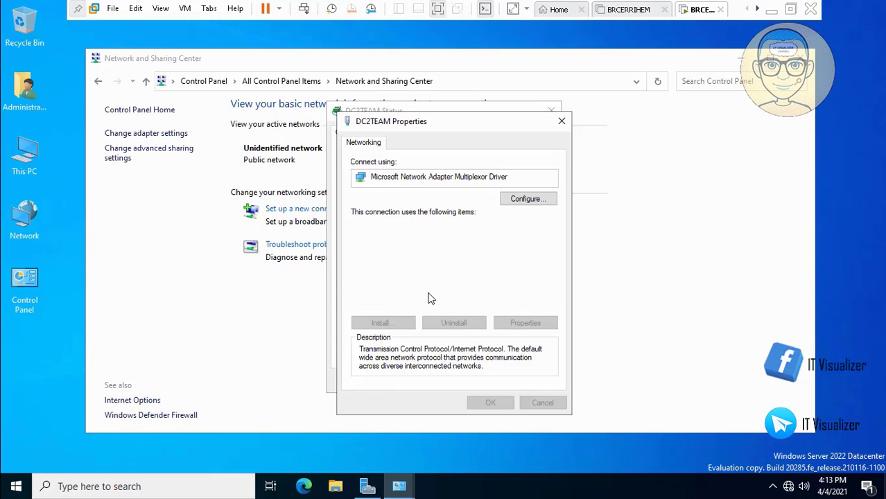
key(Return)
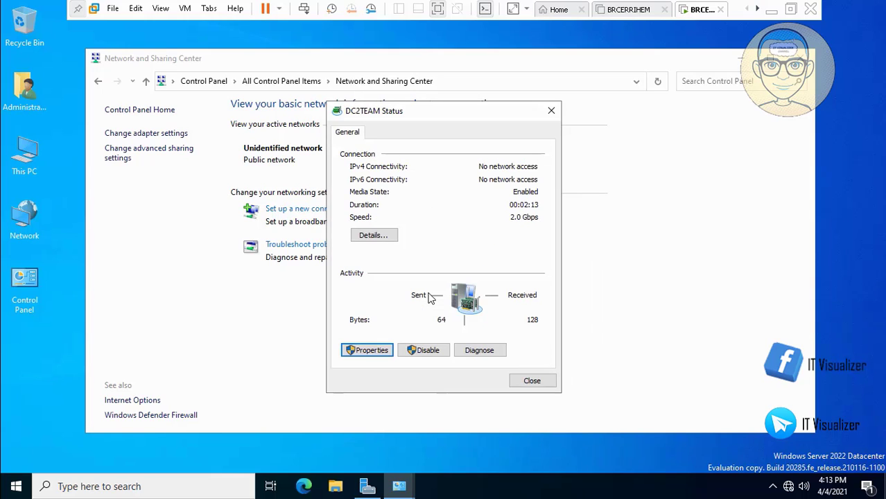
key(Return)
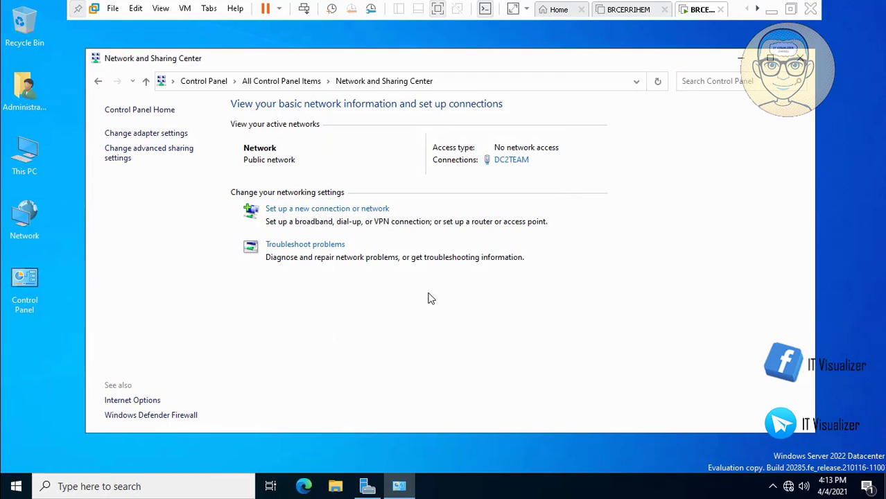
Step: Close Network and Sharing Center and Server Manager, then shut down the BRCERLFHEM guest from the Win+X menu
key(alt+F4)
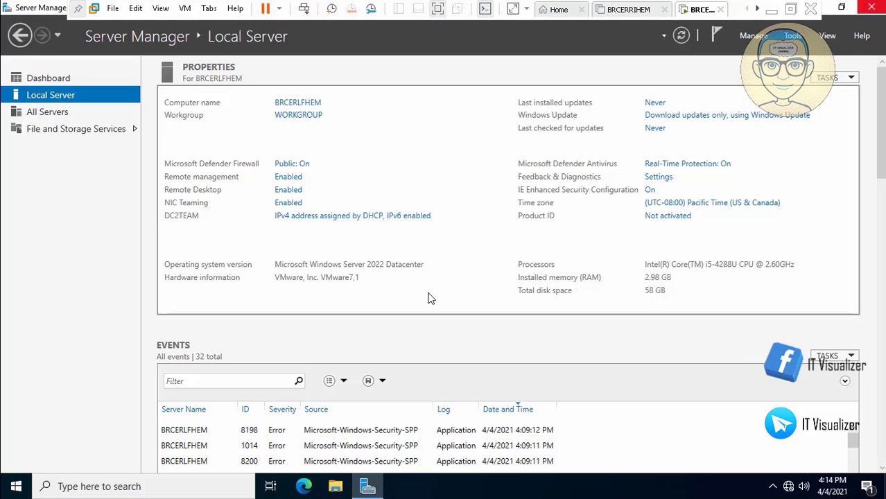
key(super+d)
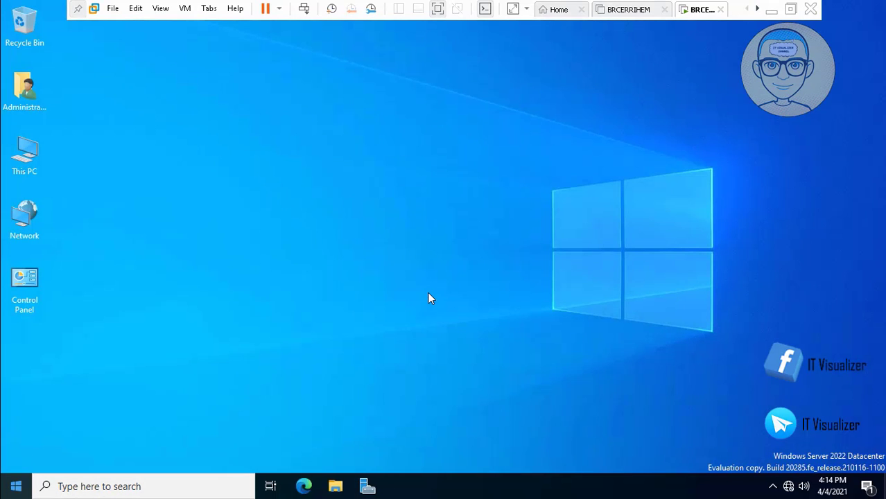
key(super+x)
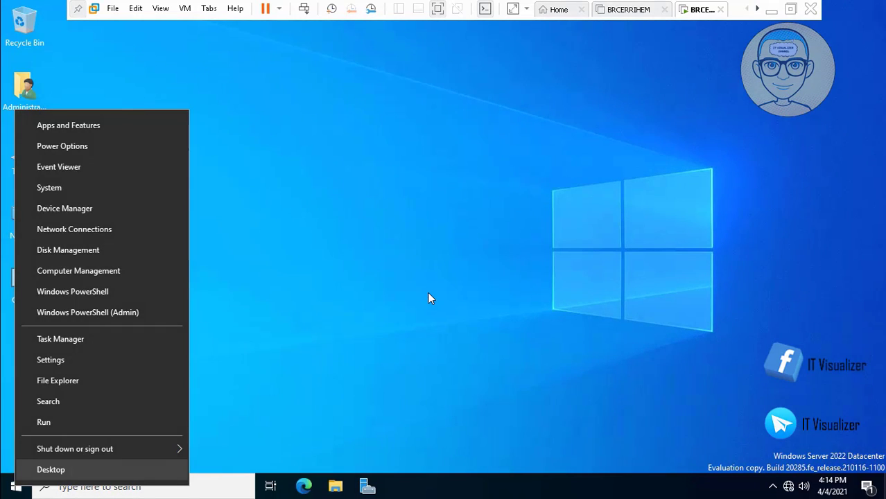
key(Up)
key(Right)
key(Down)
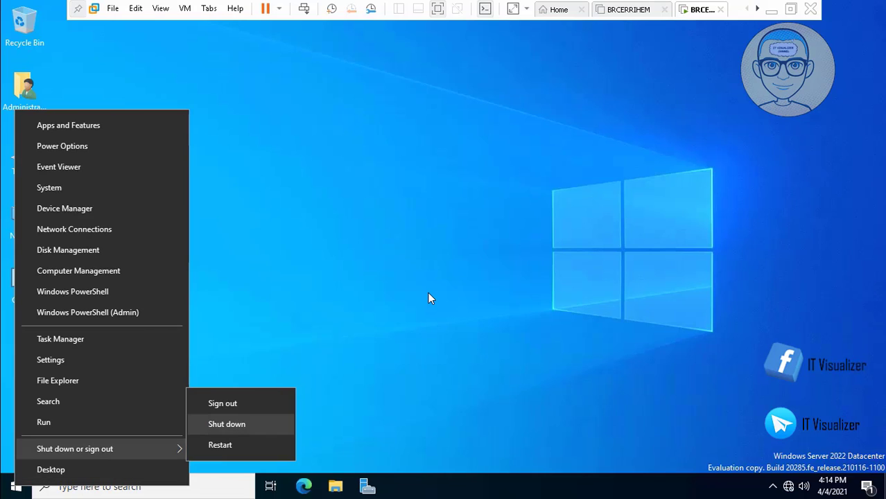
key(Return)
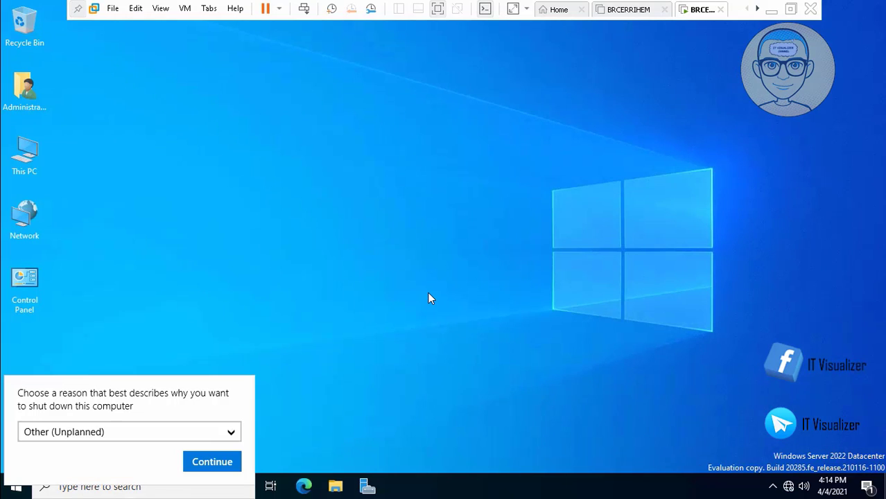
key(Return)
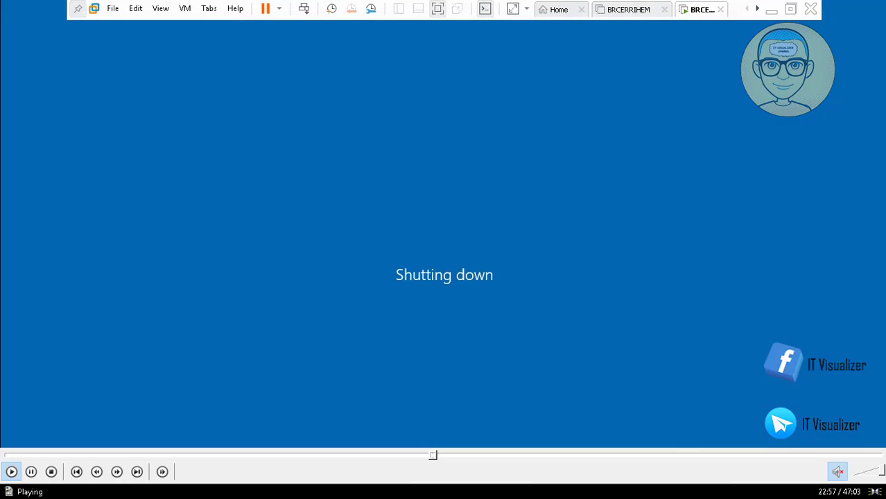
Step: Wait for BRCERLFHEM to power off, dismiss the Removable Devices hint, and open its settings
click(31, 472)
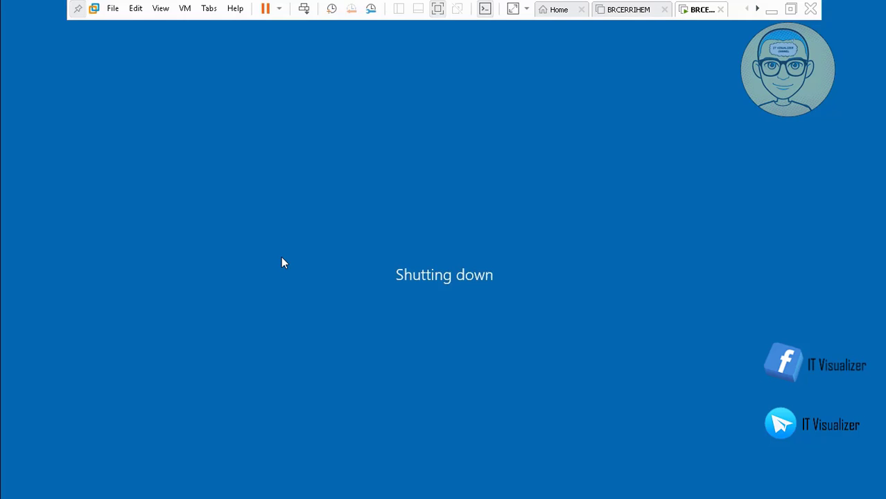
click(11, 471)
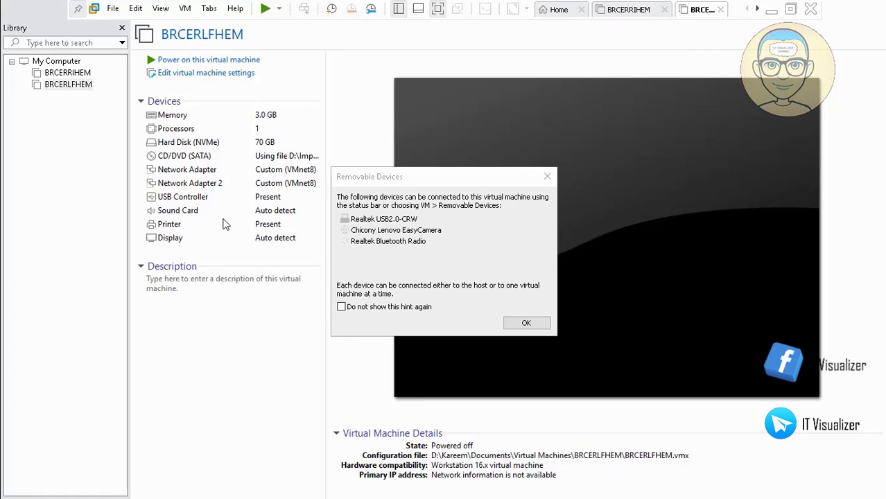
key(Return)
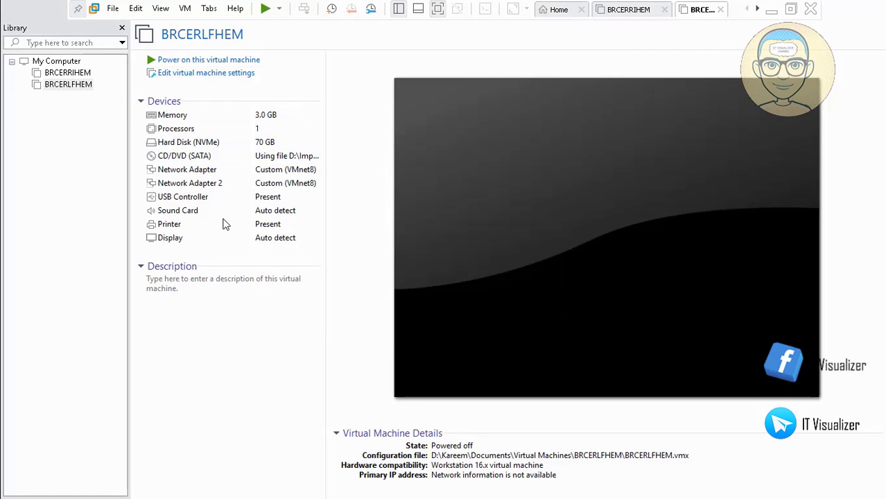
click(206, 73)
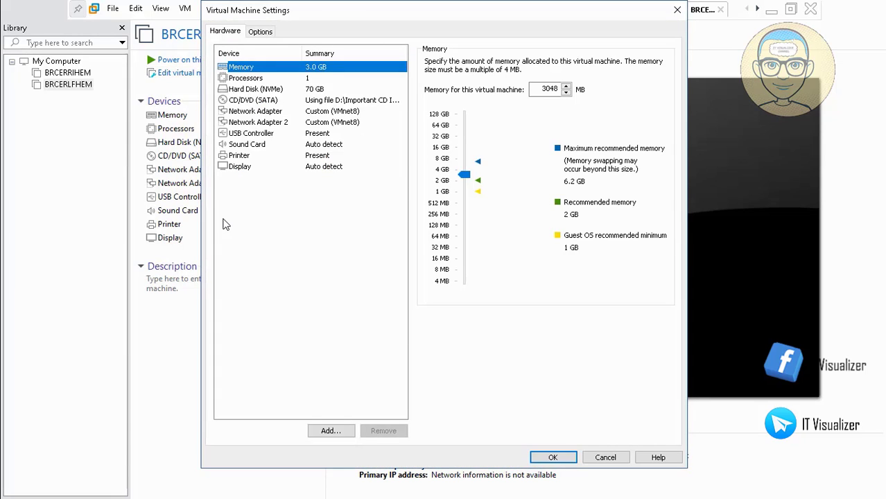
Step: Under Options > Shared Folders, choose Always enabled and Map as a network drive, then start adding a share
click(261, 31)
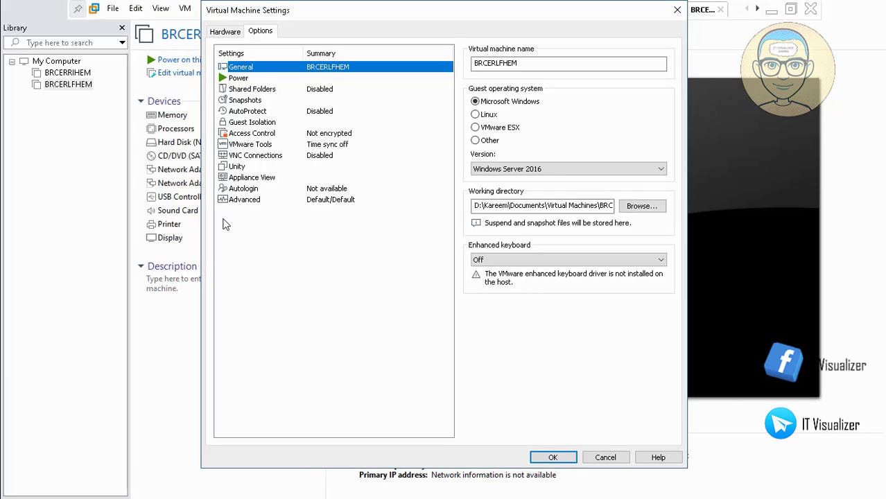
click(252, 89)
click(490, 112)
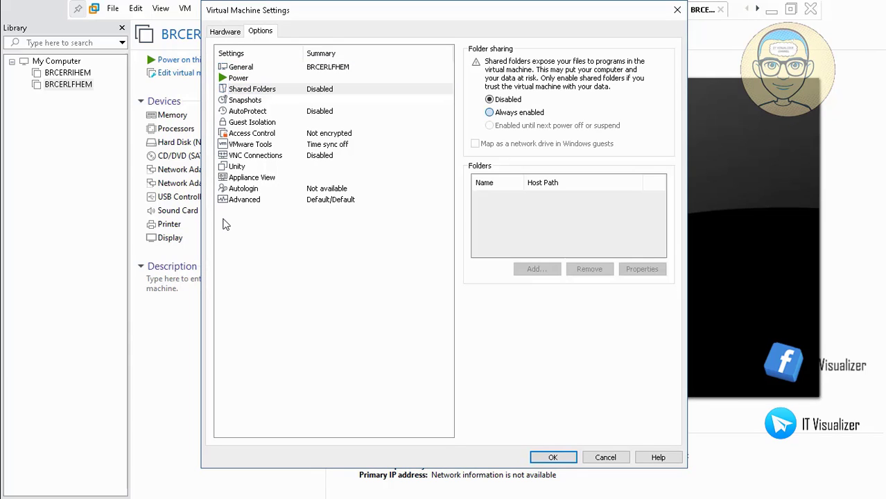
click(474, 144)
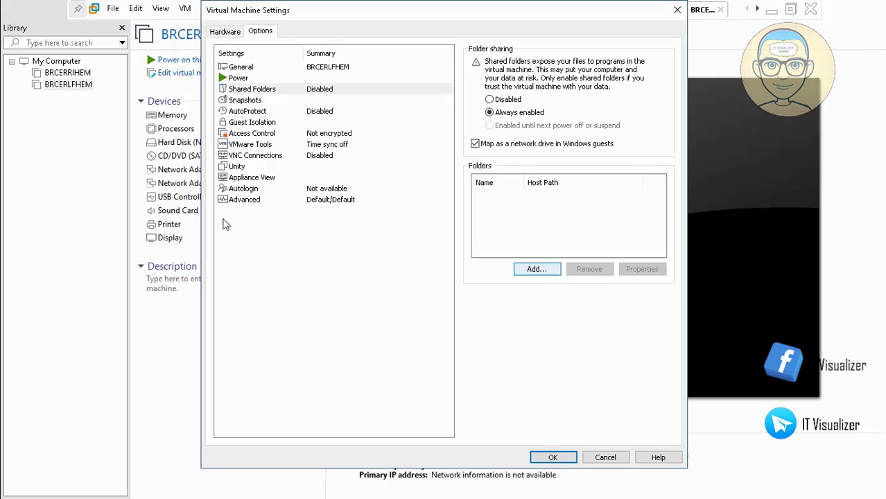
click(536, 269)
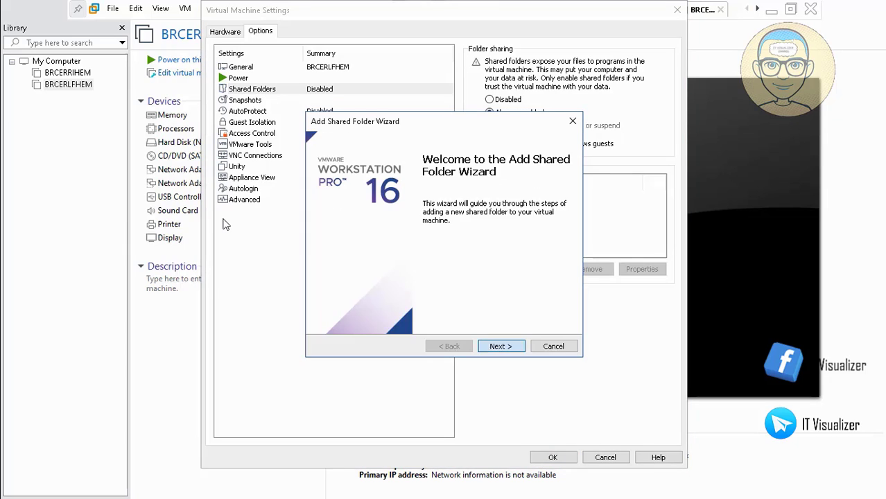
Step: Add an enabled share named 'Important CD Images' pointing to D:\Important CD Images
click(501, 346)
click(548, 190)
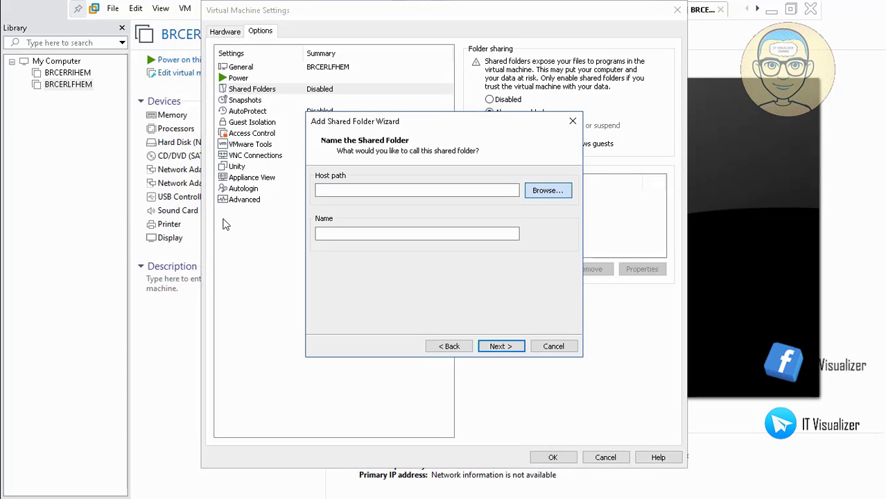
scroll(412, 244, down, 1)
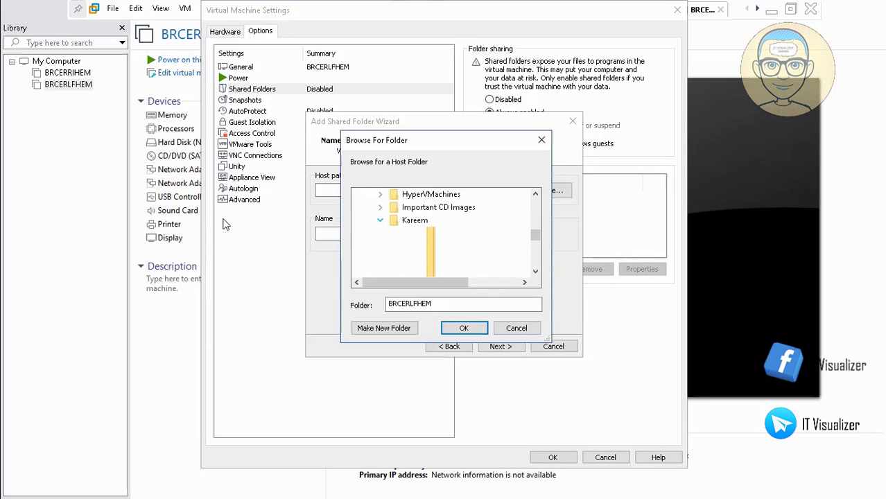
click(425, 208)
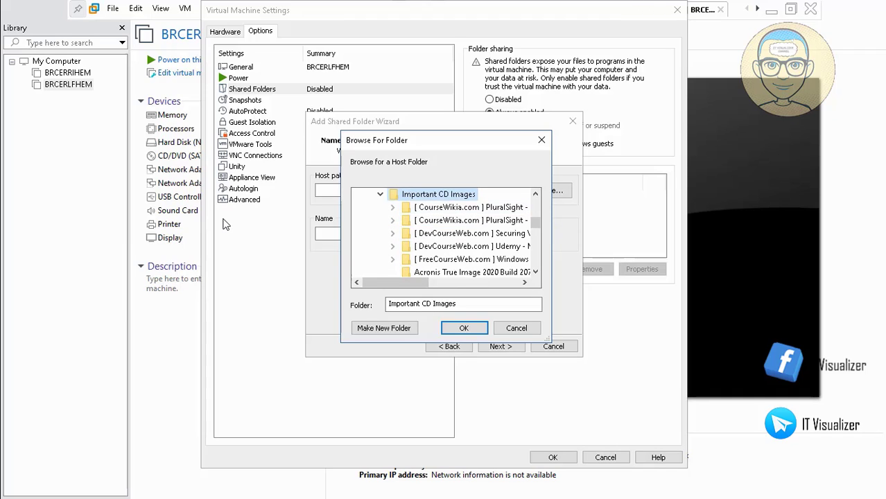
key(Return)
key(Return)
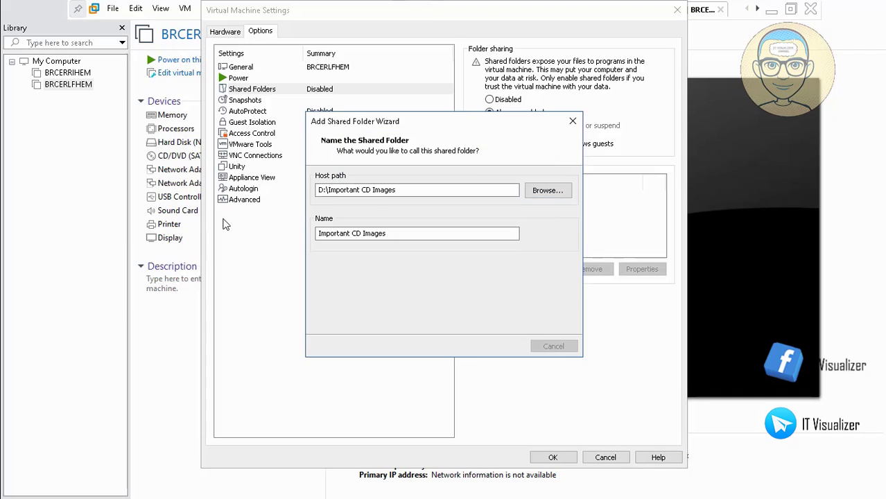
key(Return)
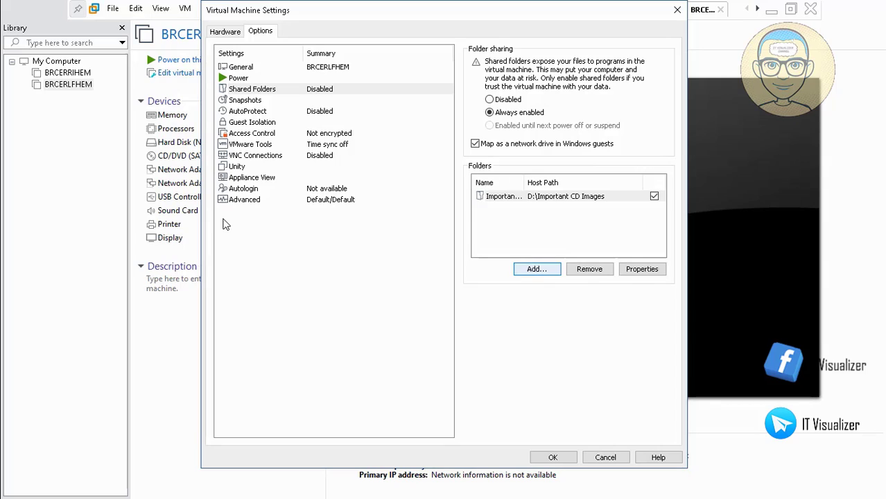
Step: Add a second enabled share, ADToolsCollection, pointing to D:\ADToolsCollection
key(Return)
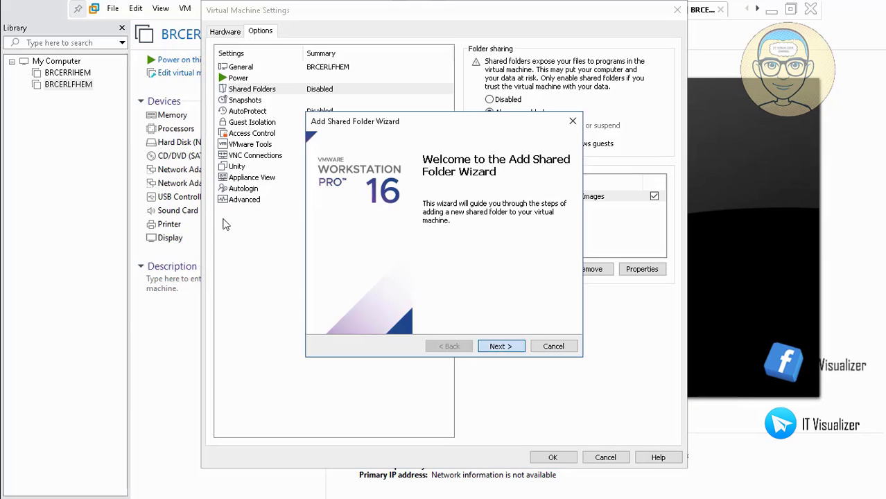
key(Return)
key(Tab)
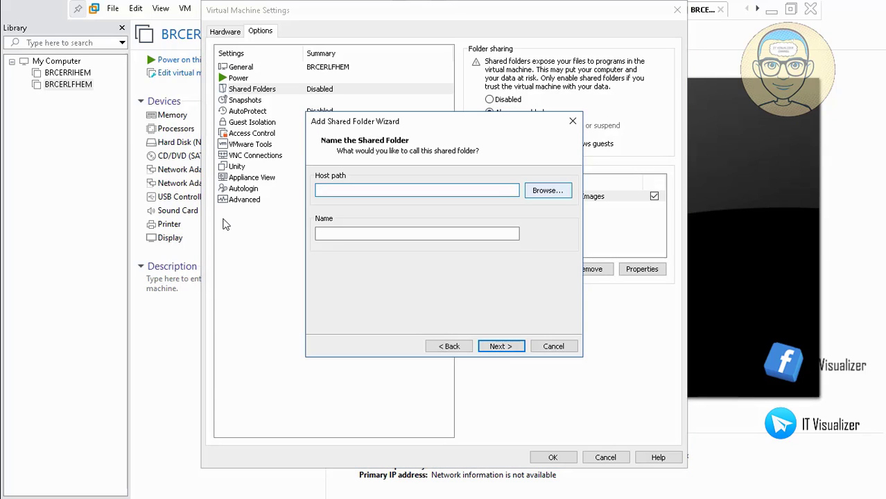
key(Return)
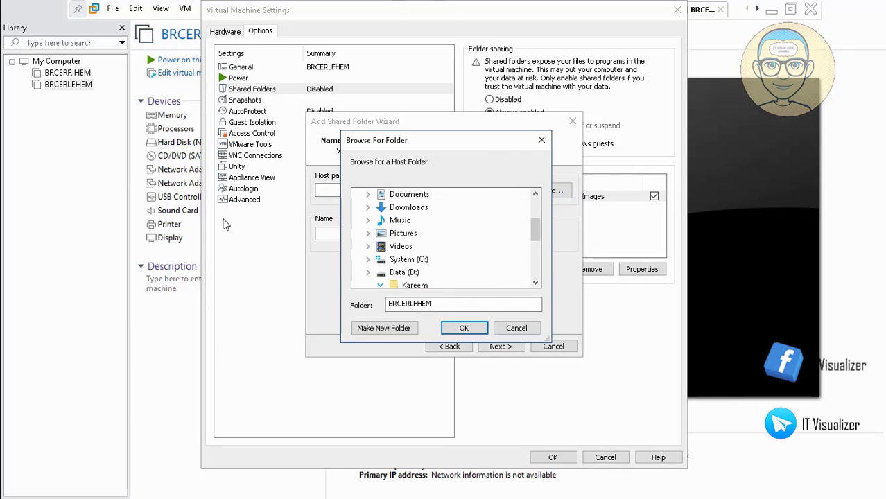
key(Left)
key(Left)
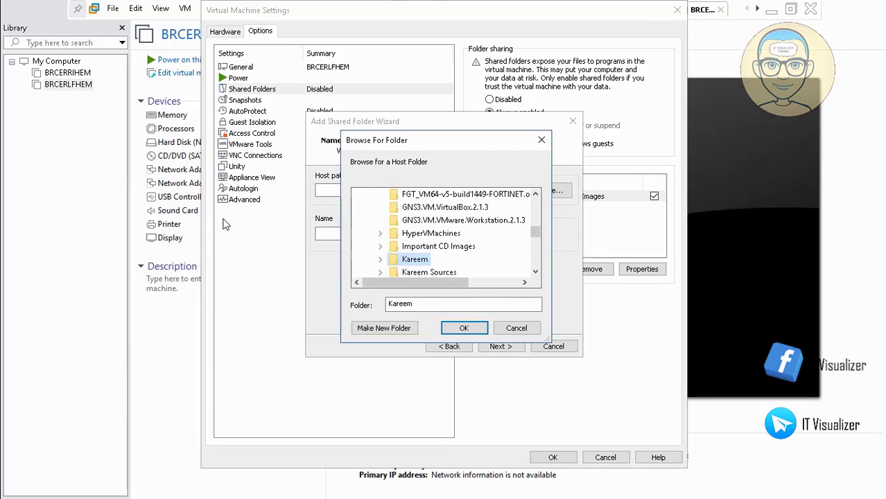
click(535, 194)
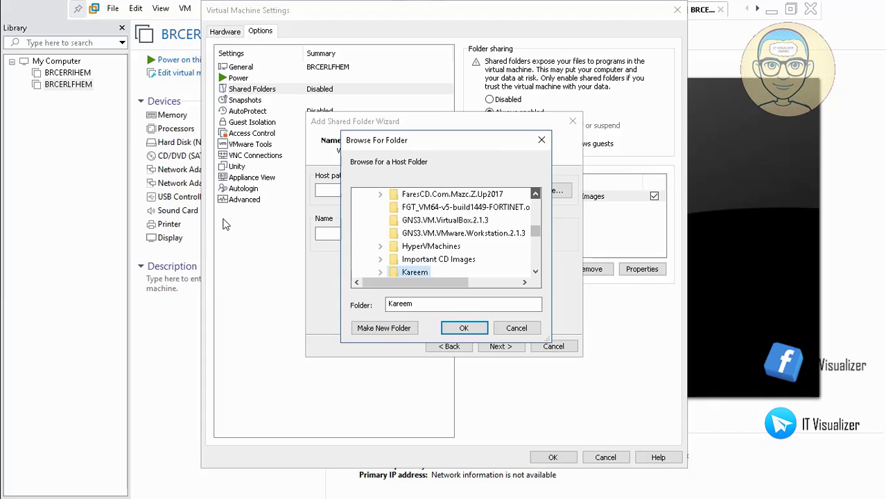
click(535, 194)
click(536, 194)
click(536, 194)
click(536, 194)
click(535, 195)
click(535, 194)
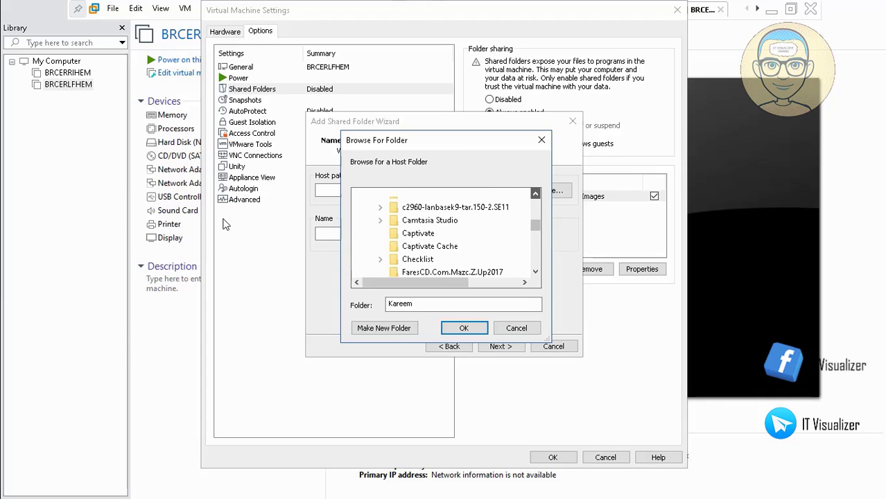
scroll(447, 246, up, 5)
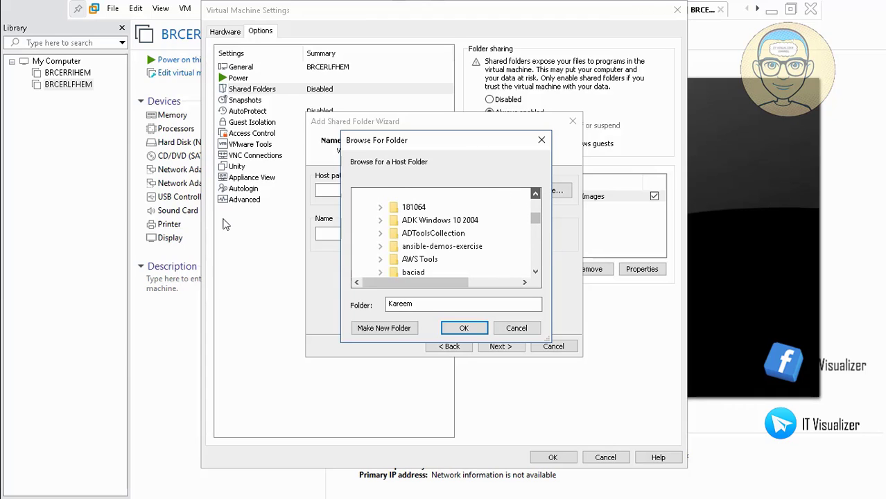
click(434, 246)
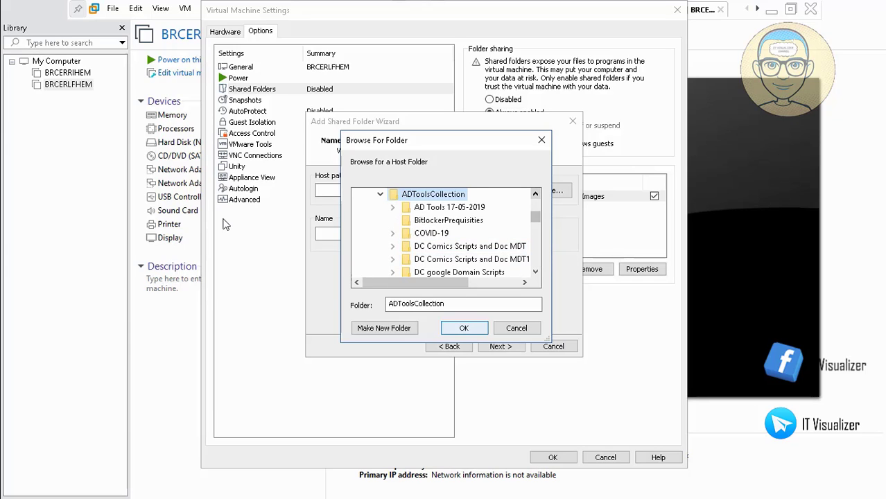
click(464, 328)
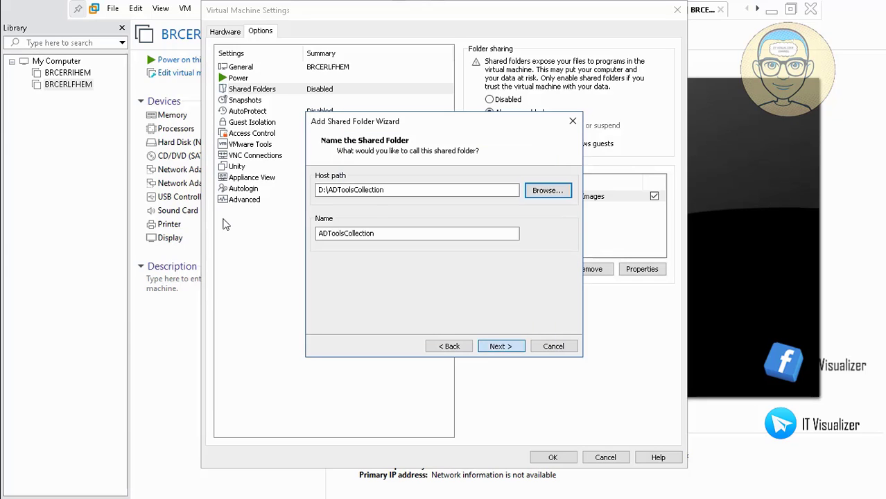
click(501, 346)
click(500, 346)
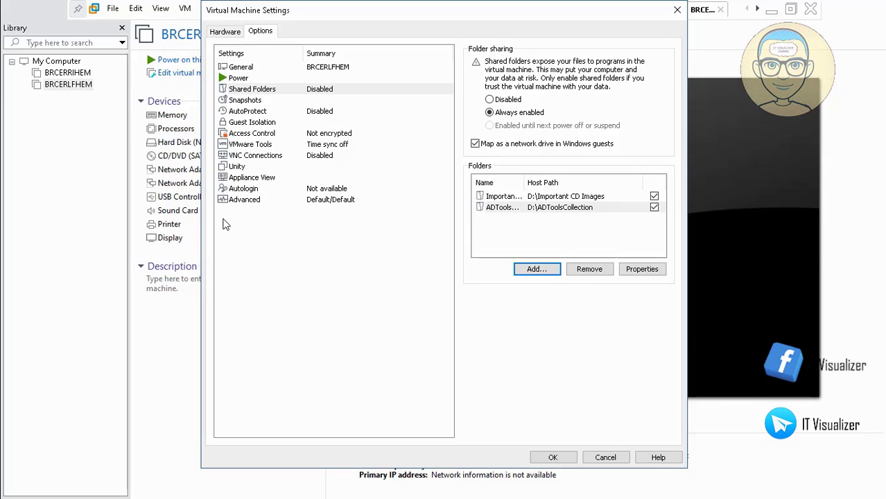
Step: Start another shared folder and browse the D: drive for the Kareem Sources folder
key(Return)
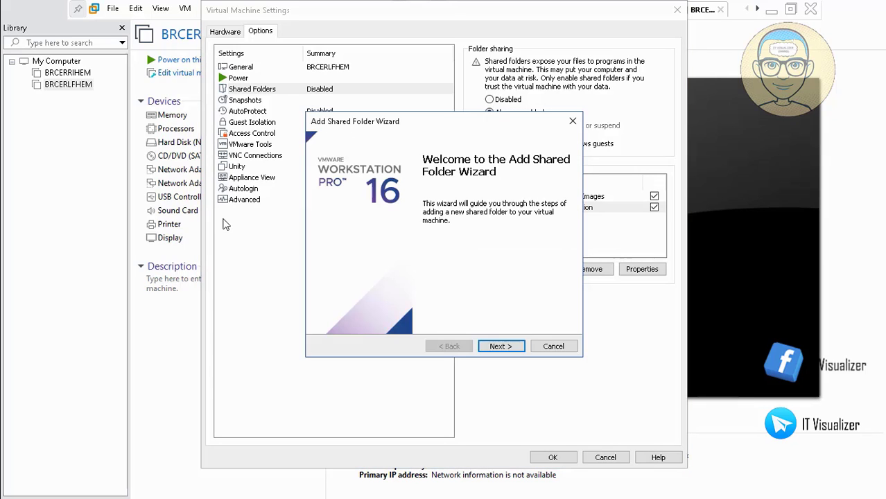
key(Return)
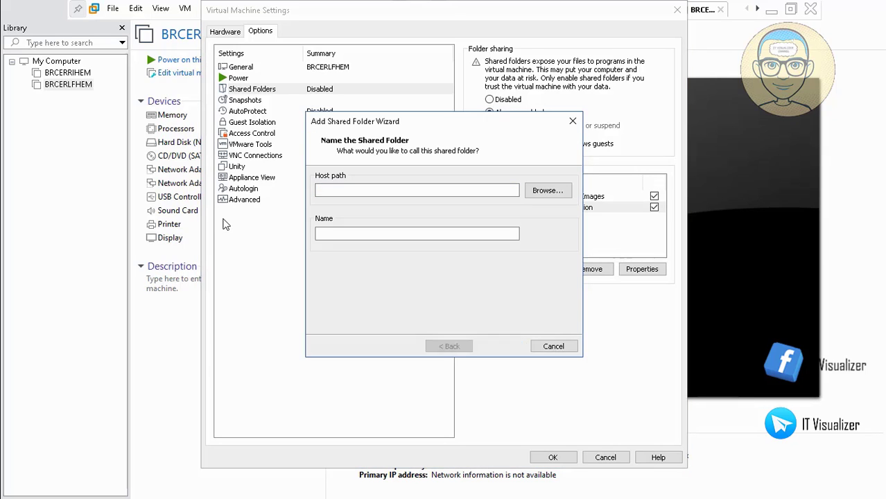
key(Return)
key(Return)
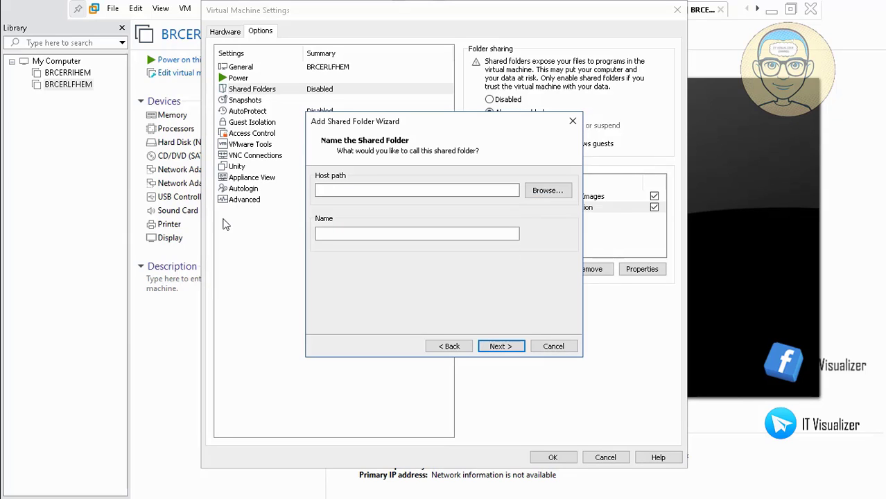
key(Return)
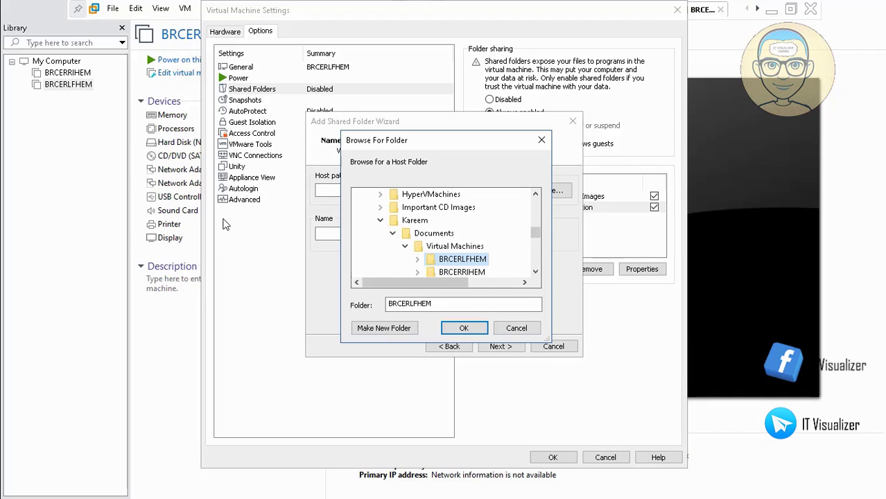
click(380, 220)
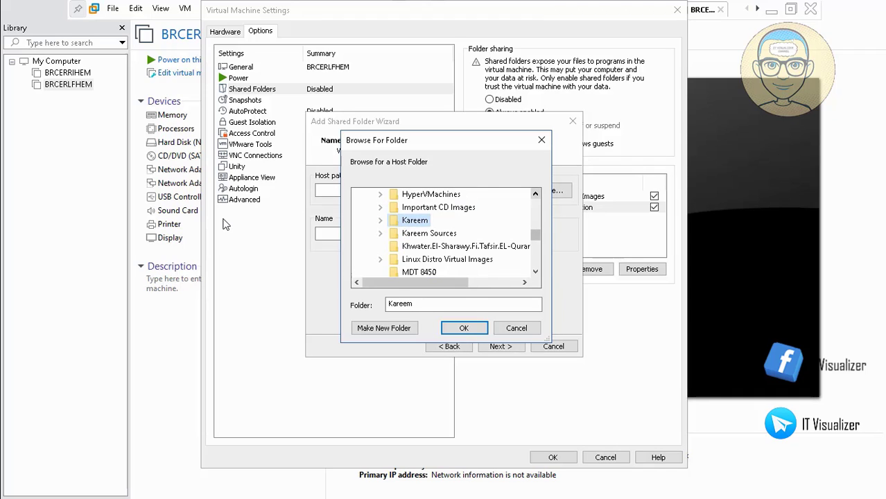
click(536, 194)
scroll(535, 194, up, 3)
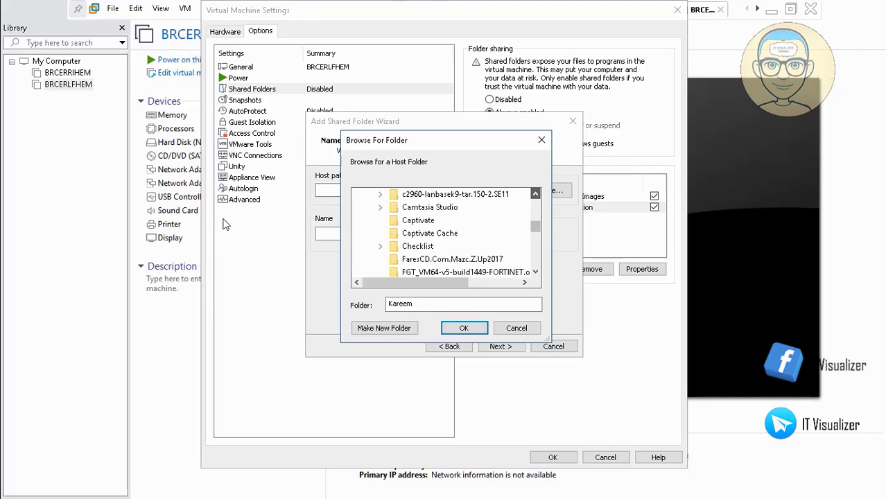
scroll(535, 194, up, 5)
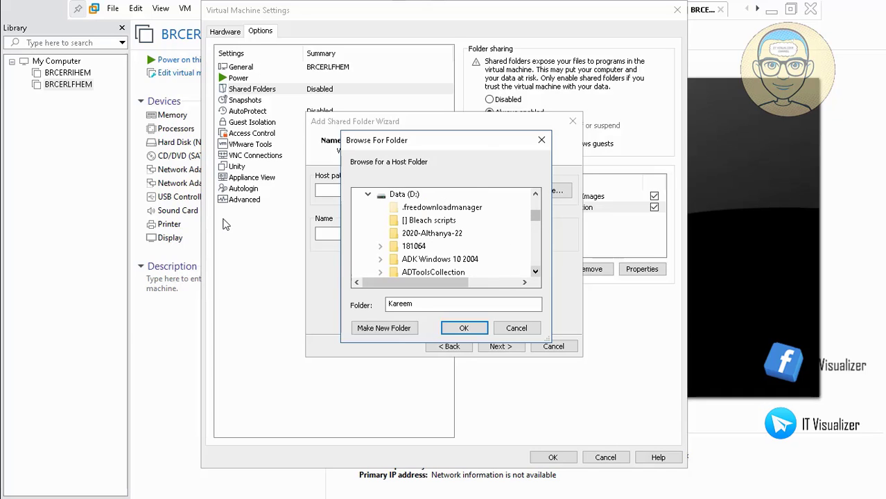
scroll(536, 271, down, 5)
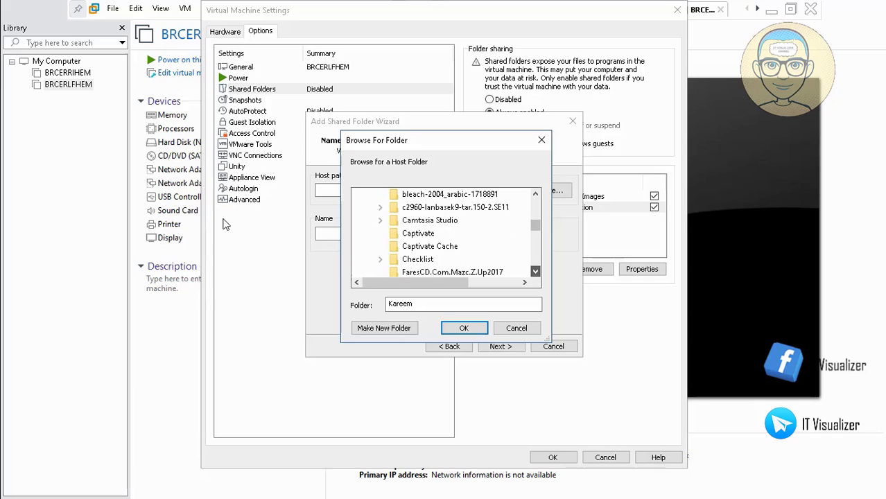
scroll(536, 271, down, 4)
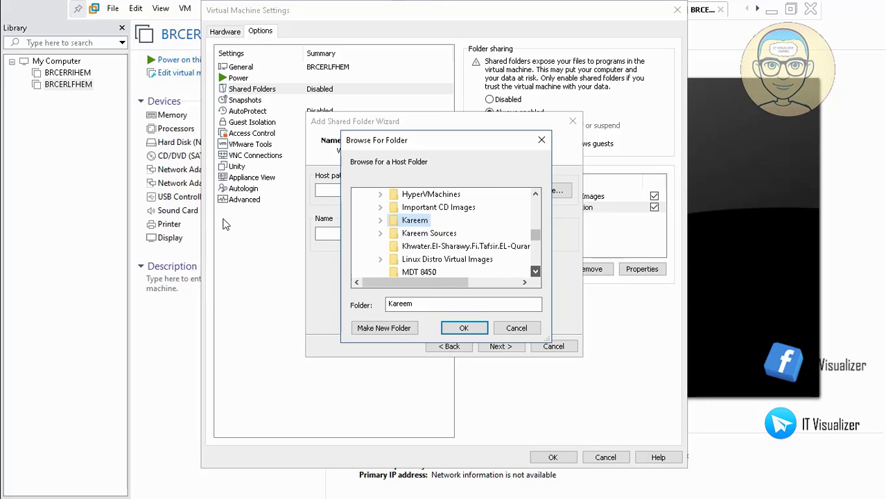
scroll(536, 271, down, 2)
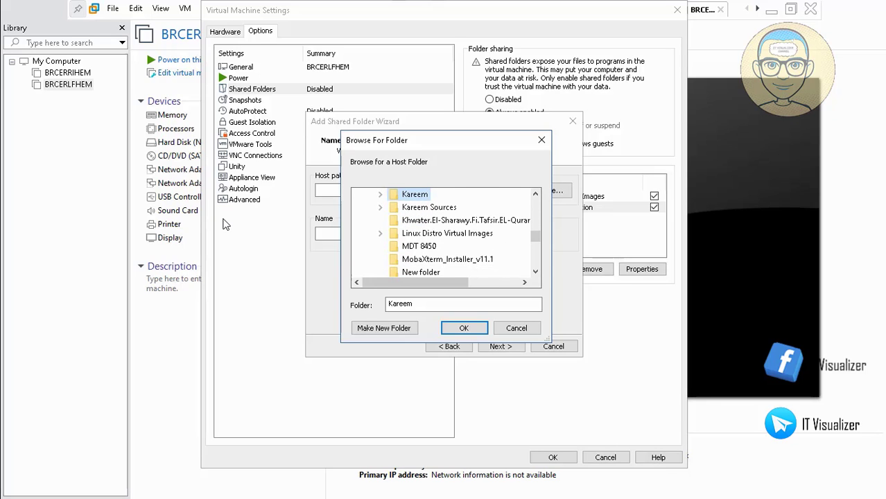
Step: Add Kareem Sources at D:\Kareem Sources as the third share and save the VM settings
click(442, 209)
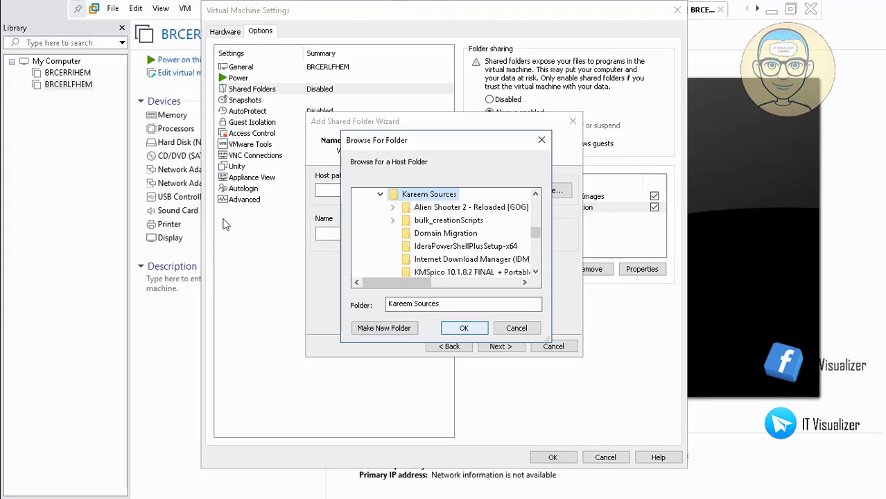
key(Return)
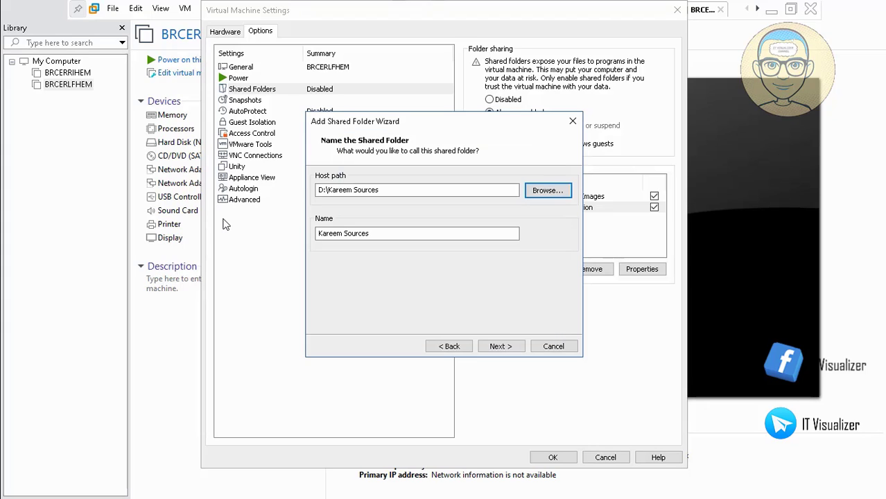
key(Return)
key(Return)
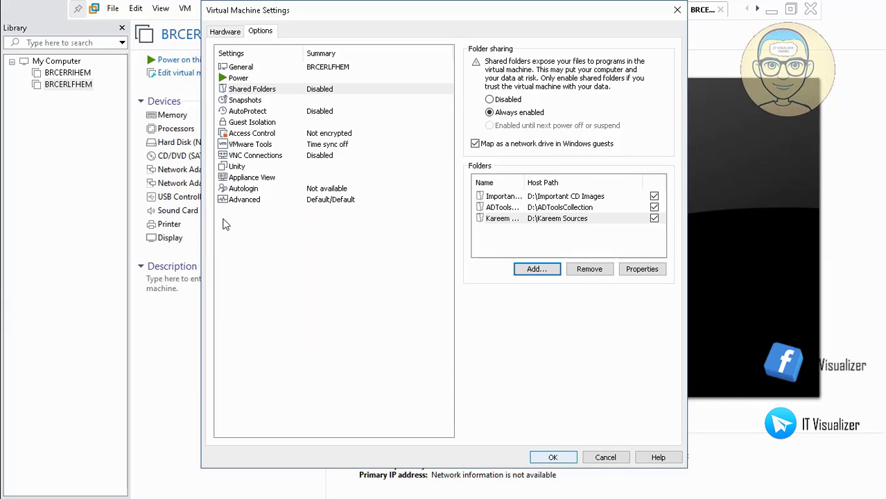
key(Return)
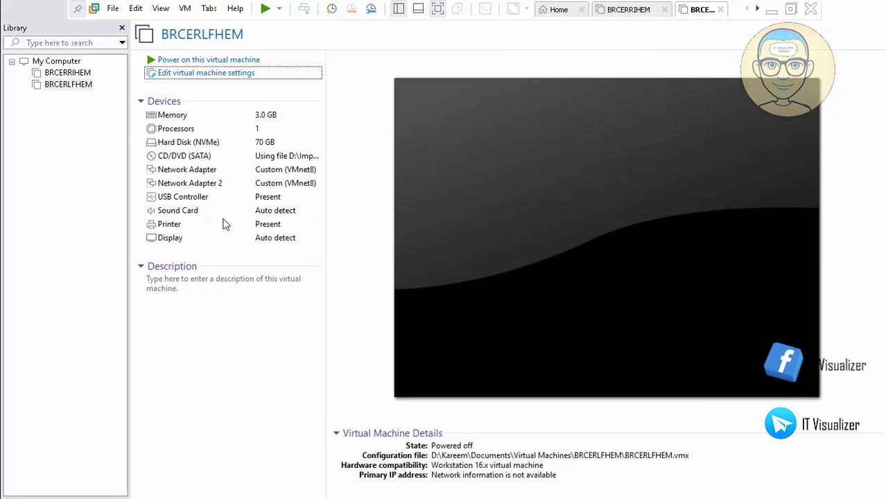
Step: Switch to the BRCERRIHEM tab, power it on, and leave full-screen to watch it boot
key(ctrl+shift+Tab)
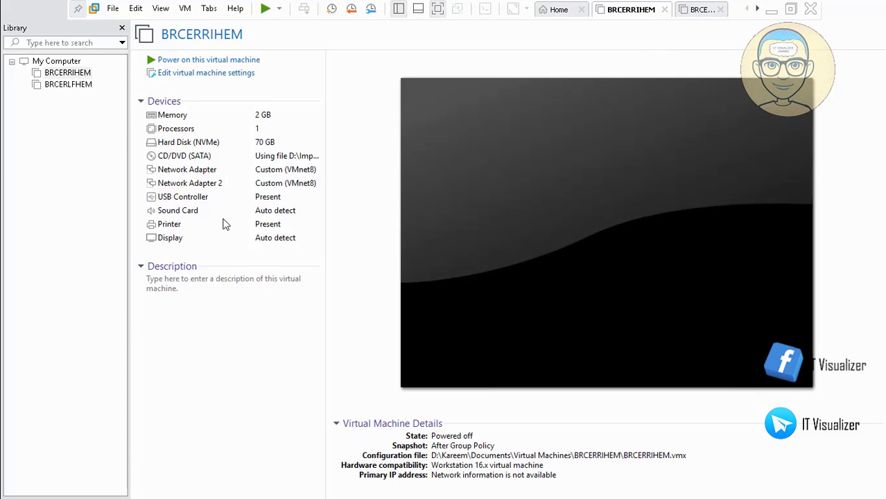
key(ctrl+b)
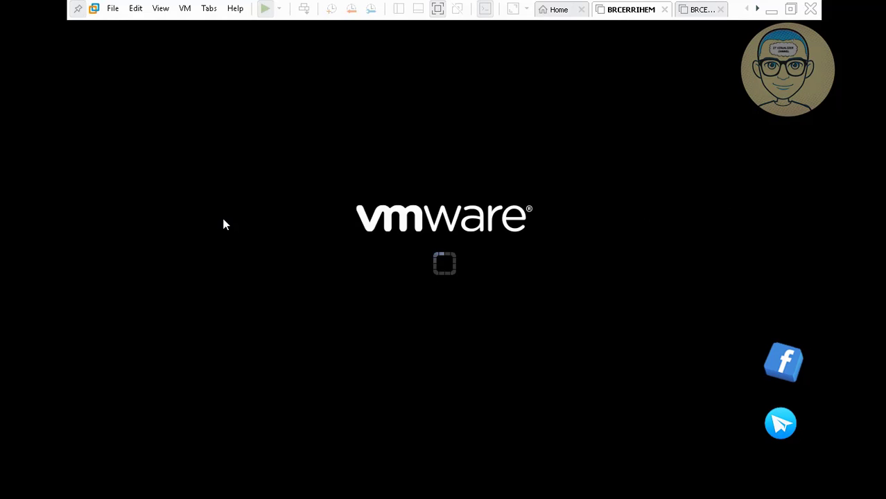
key(ctrl+alt+Return)
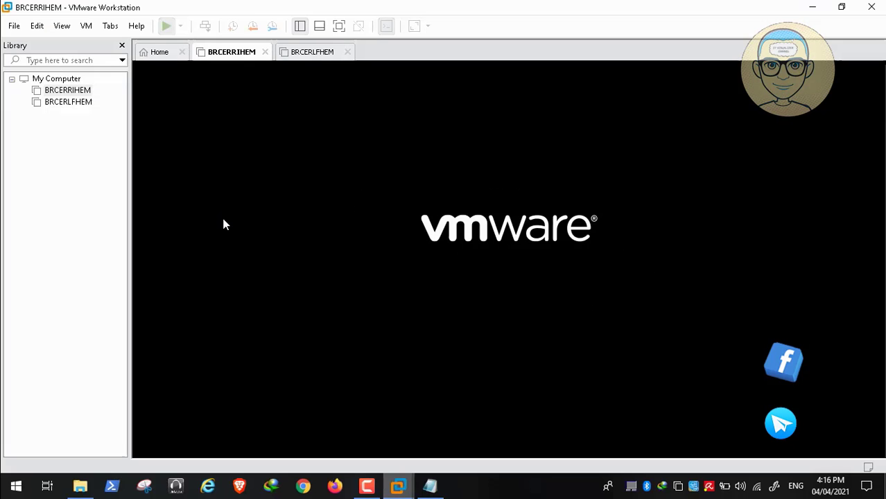
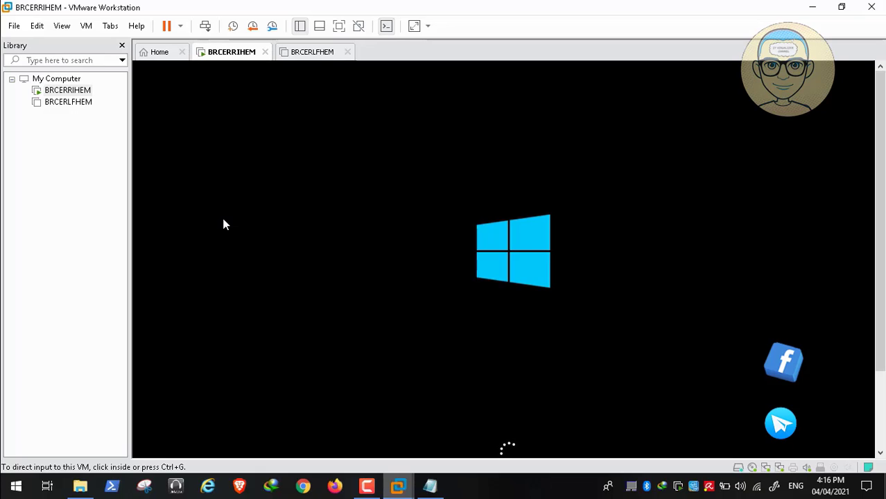
Step: Power on the BRCERLFHEM VM with Ctrl+B and wait for the Administrator sign-in prompt
mouse_move(438, 479)
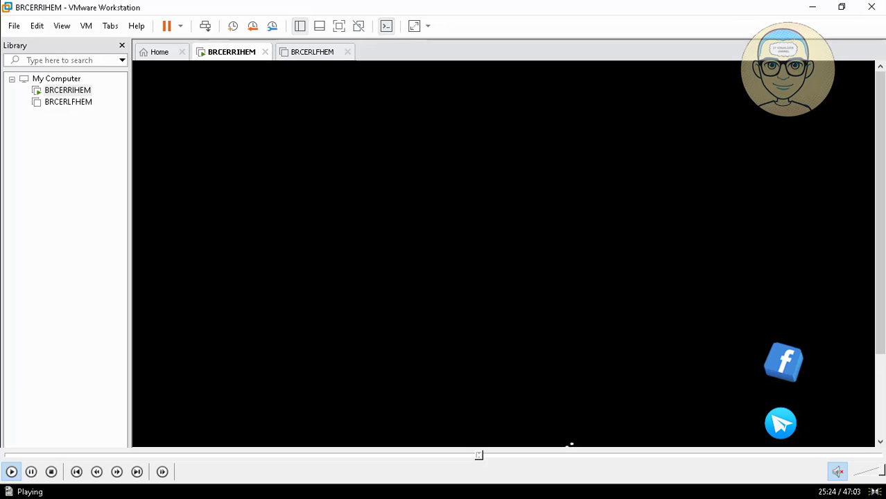
click(488, 456)
click(491, 457)
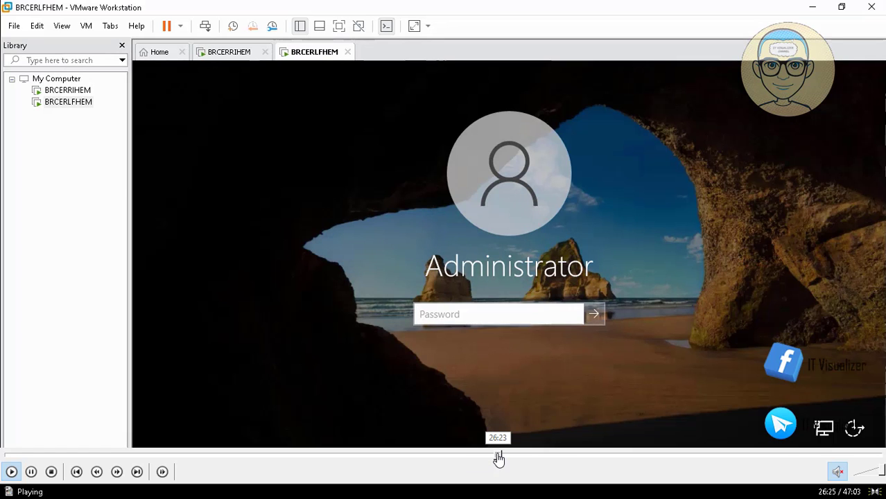
click(494, 456)
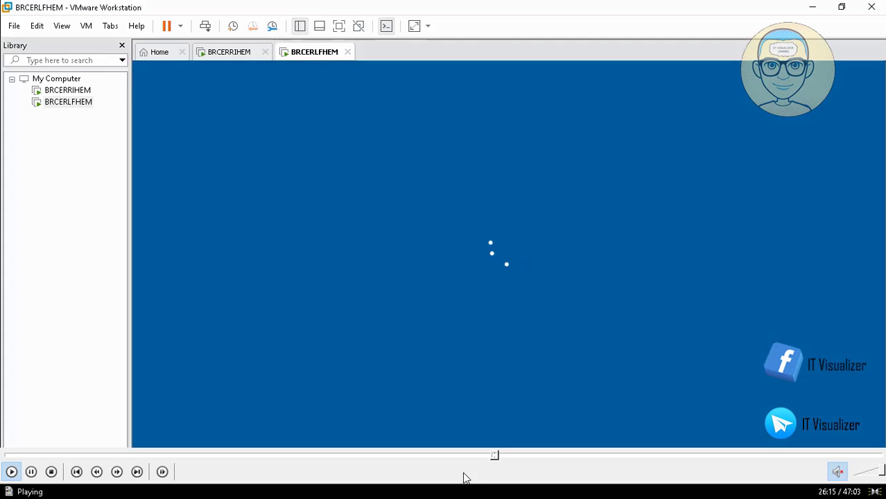
click(490, 456)
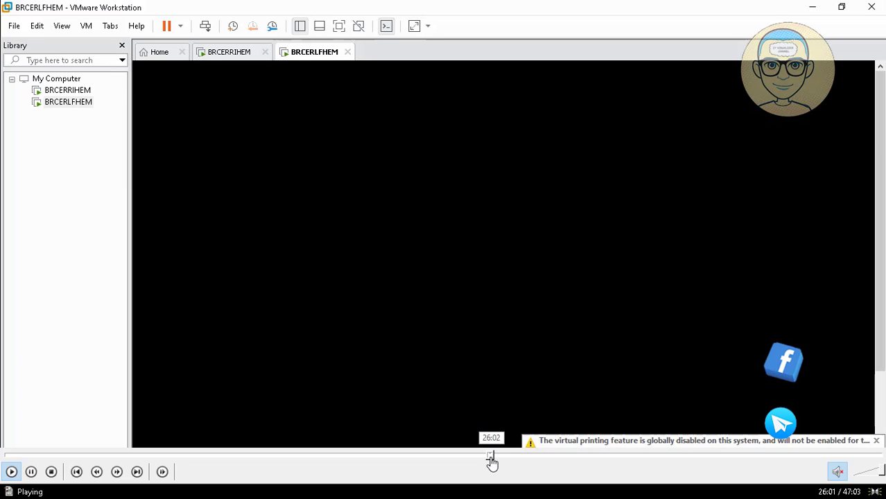
click(490, 457)
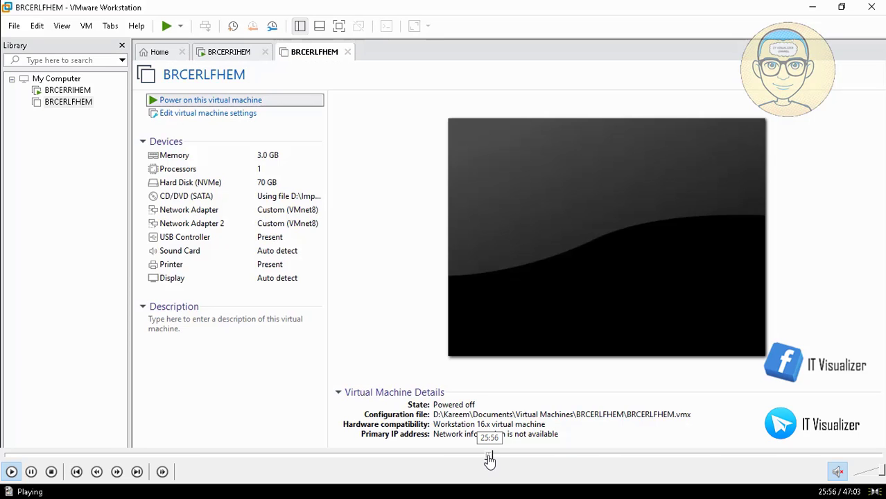
click(488, 457)
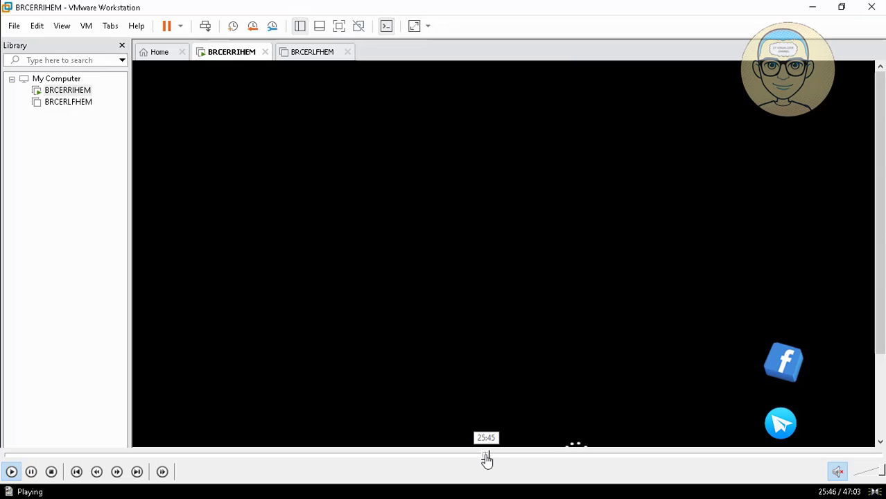
click(488, 457)
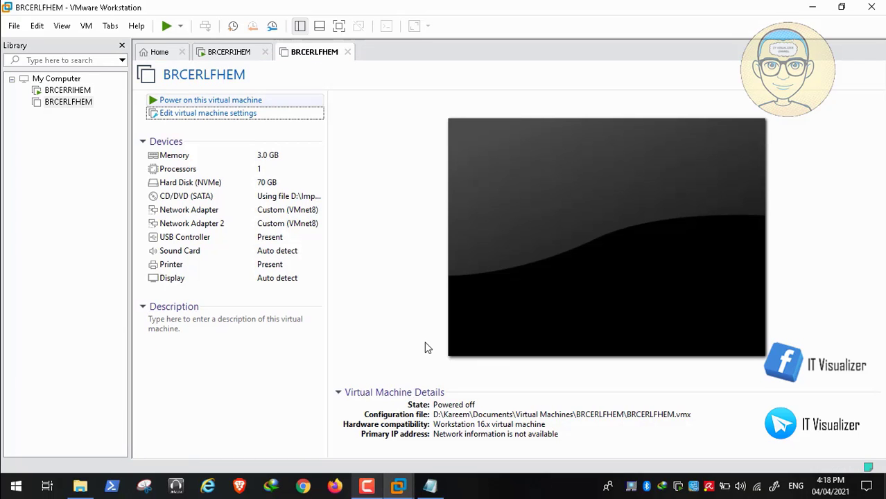
key(ctrl+b)
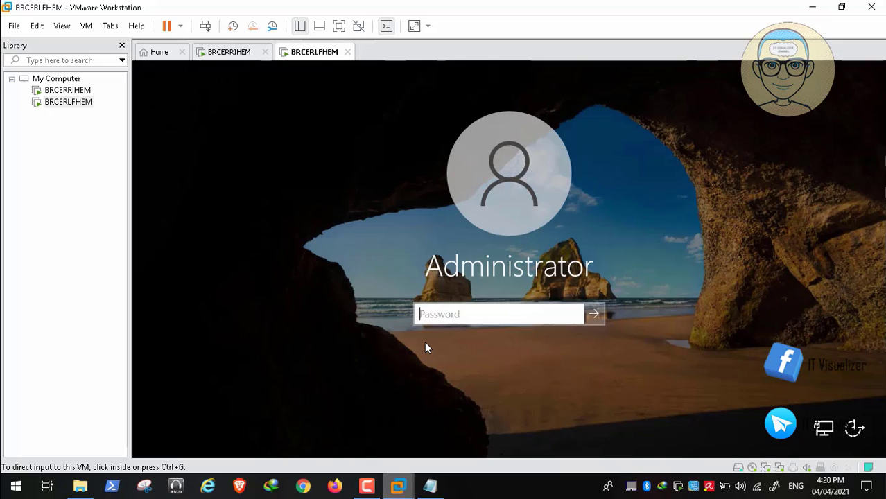
Step: Enter the Administrator password on BRCERLFHEM to reach the Windows Server 2022 desktop
click(426, 344)
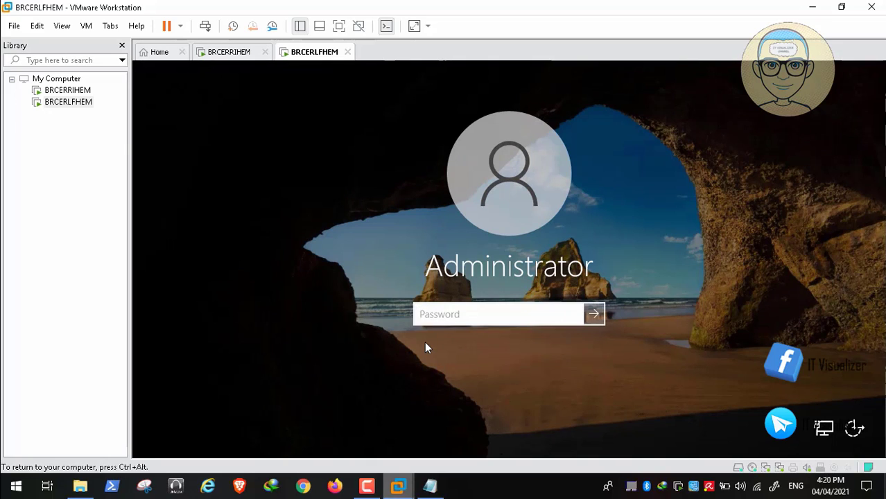
text(••••••••••)
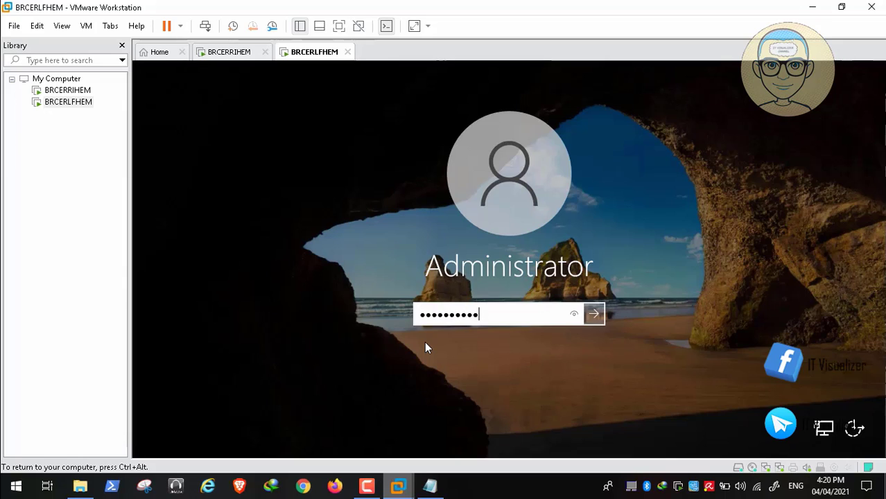
key(Return)
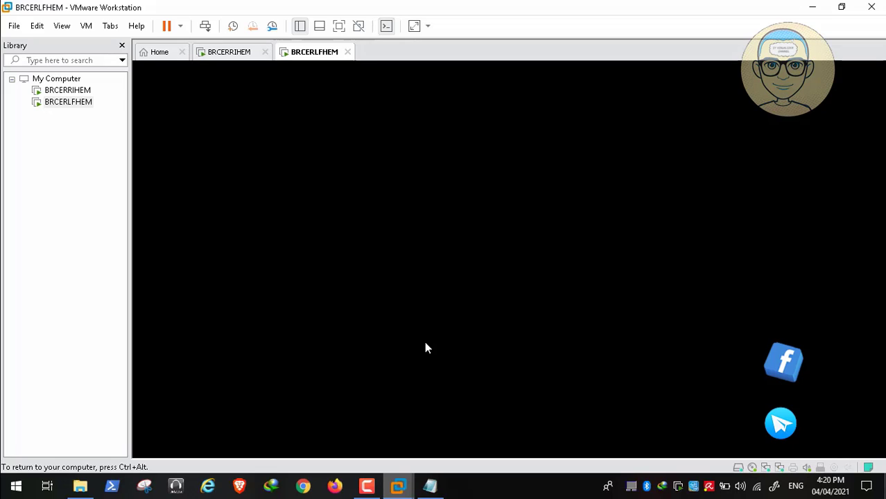
key(ctrl+alt)
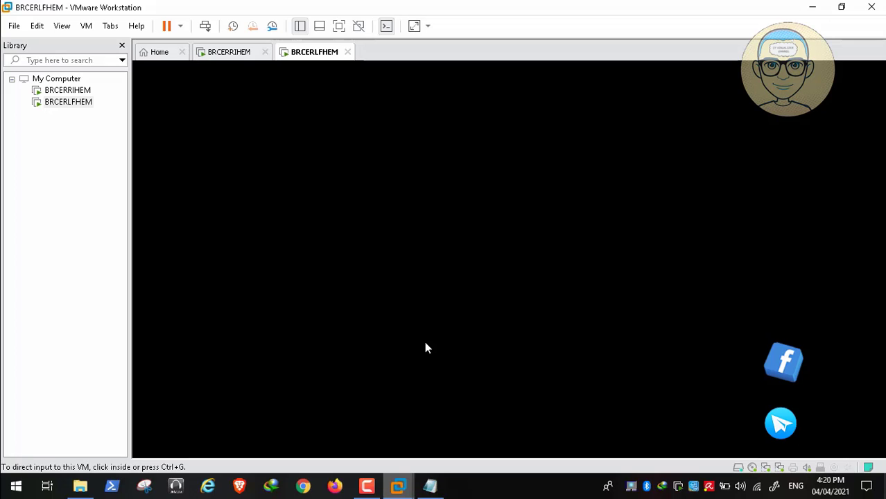
key(alt+Tab)
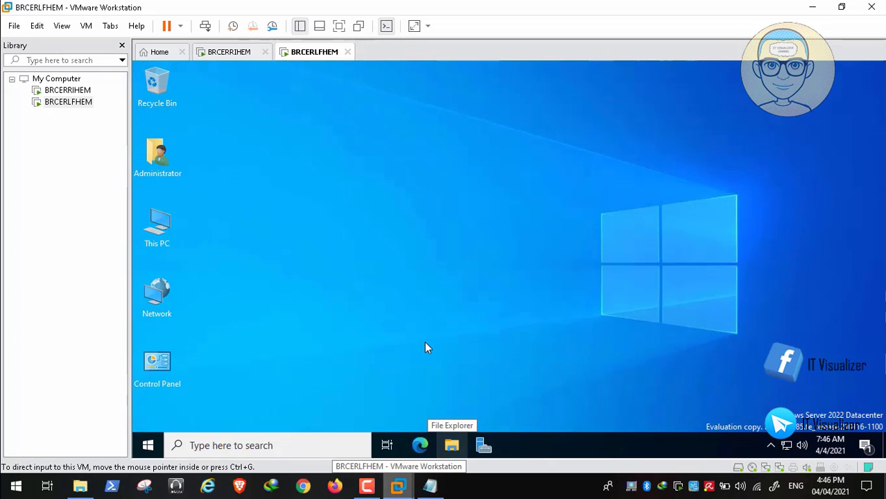
Step: Dismiss Server Manager's data collection notice and review the stopped Microsoft Edge Update Service alert
click(426, 348)
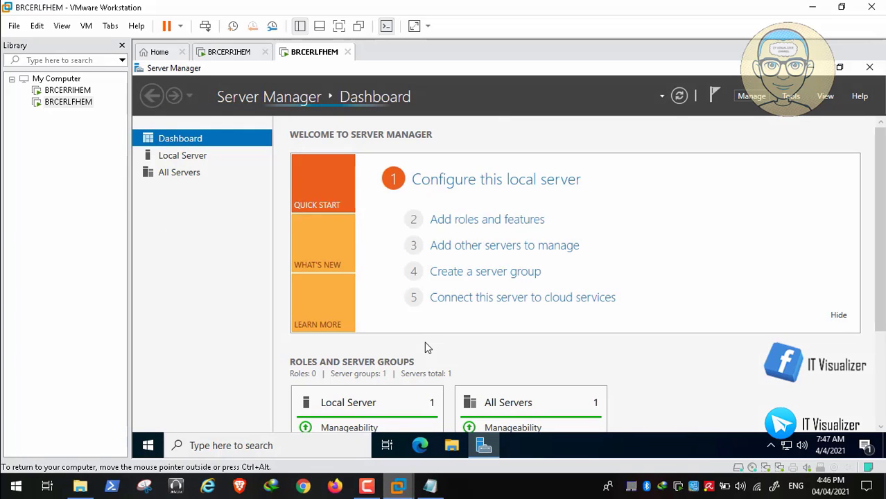
key(alt+m)
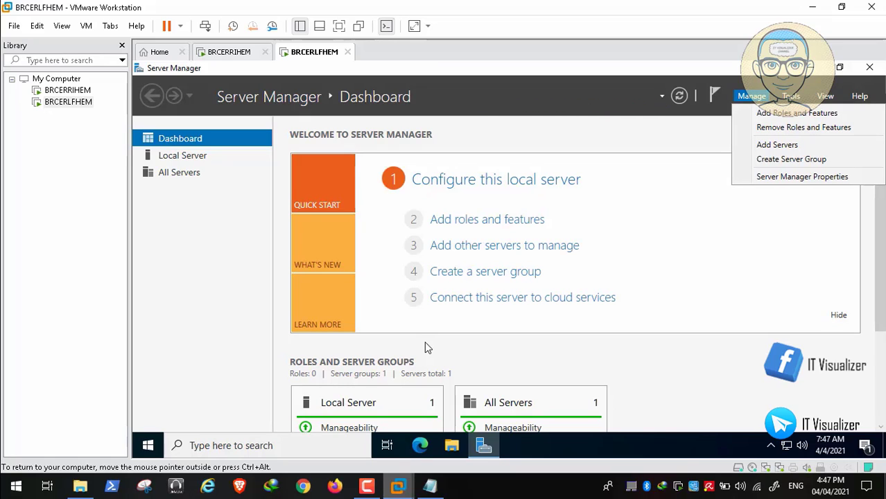
key(Return)
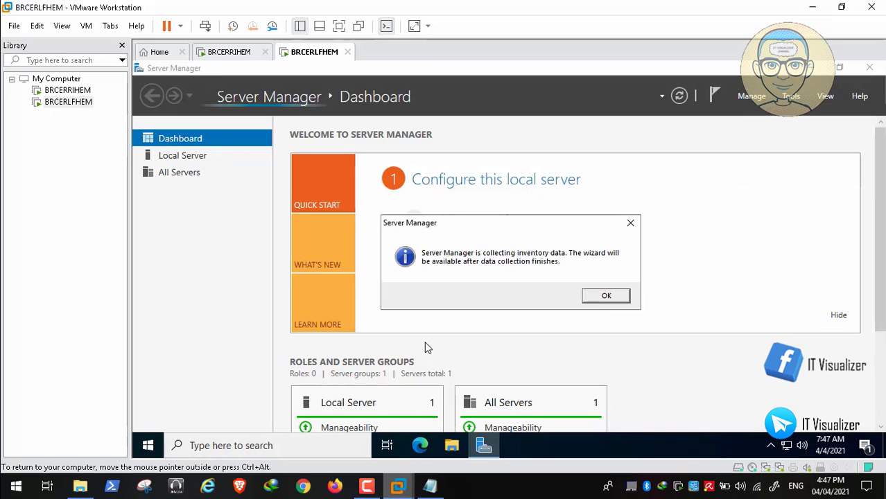
key(Return)
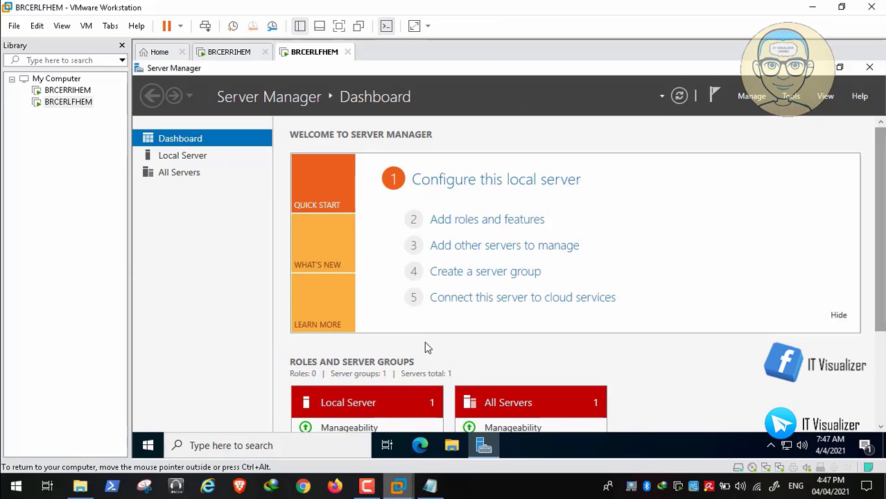
scroll(425, 342, down, 3)
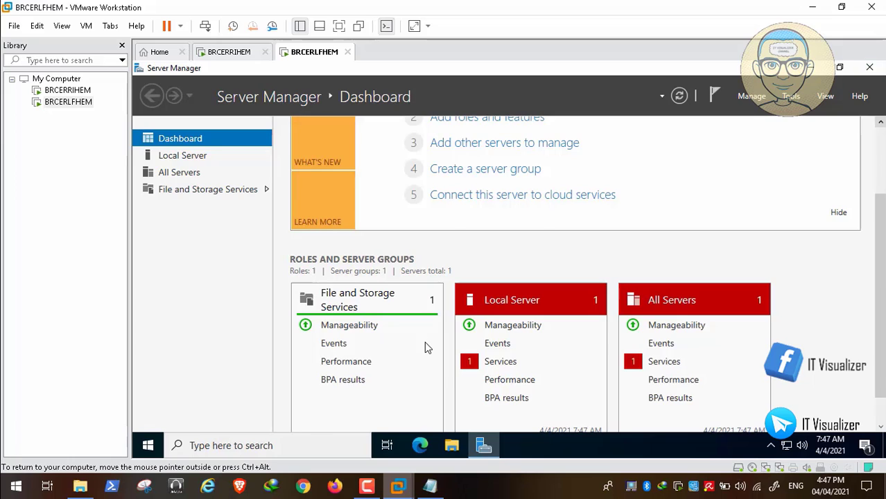
scroll(425, 343, up, 3)
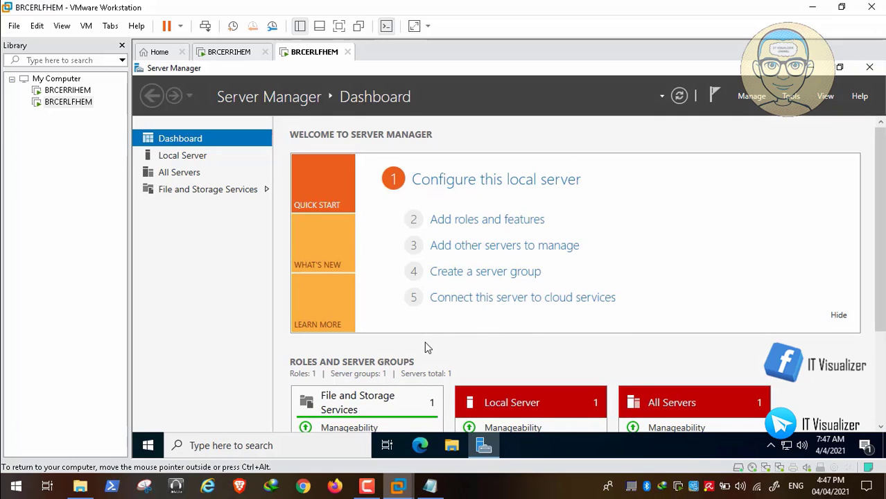
scroll(427, 347, down, 3)
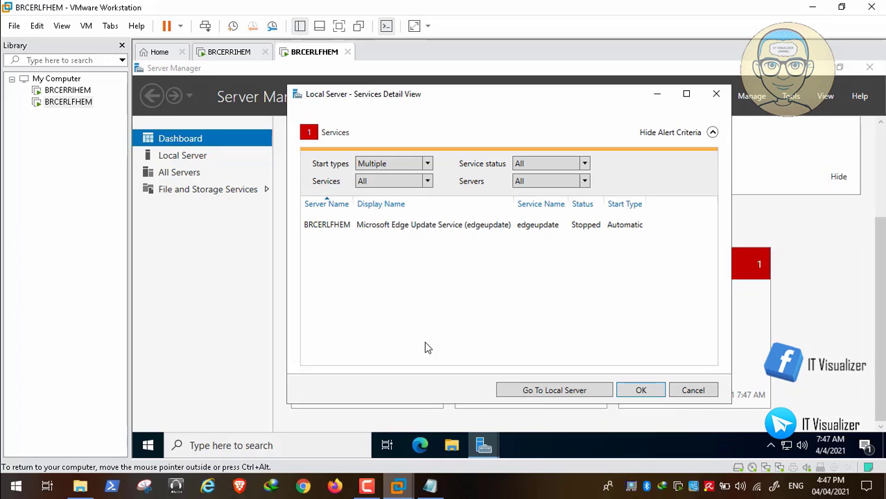
Step: Leave edgeupdate stopped, close the Services Detail View, and launch Add Roles and Features
click(376, 226)
right_click(377, 225)
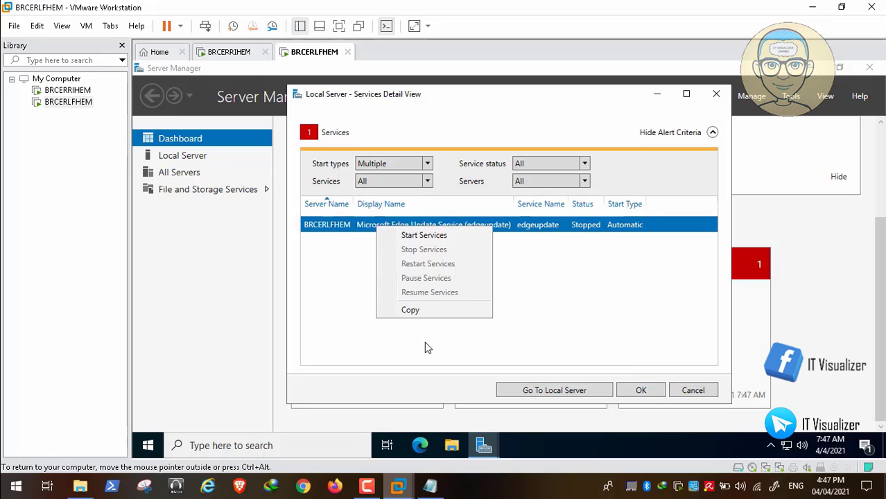
click(424, 236)
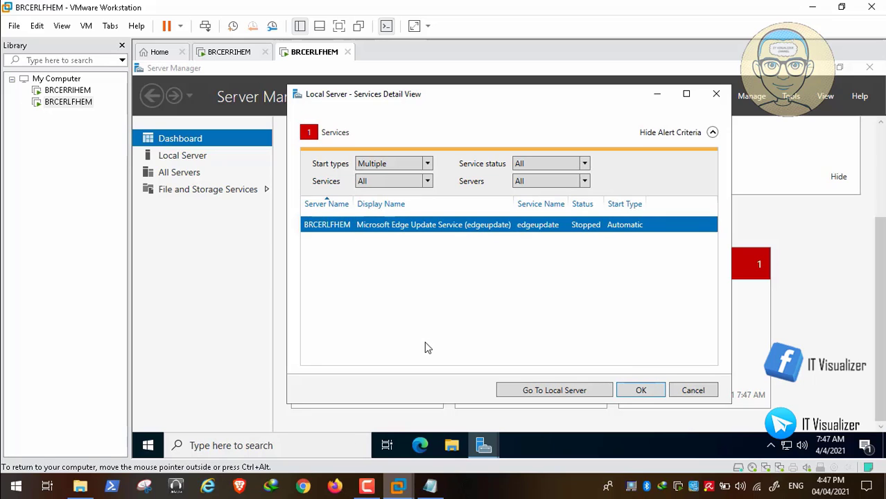
key(Return)
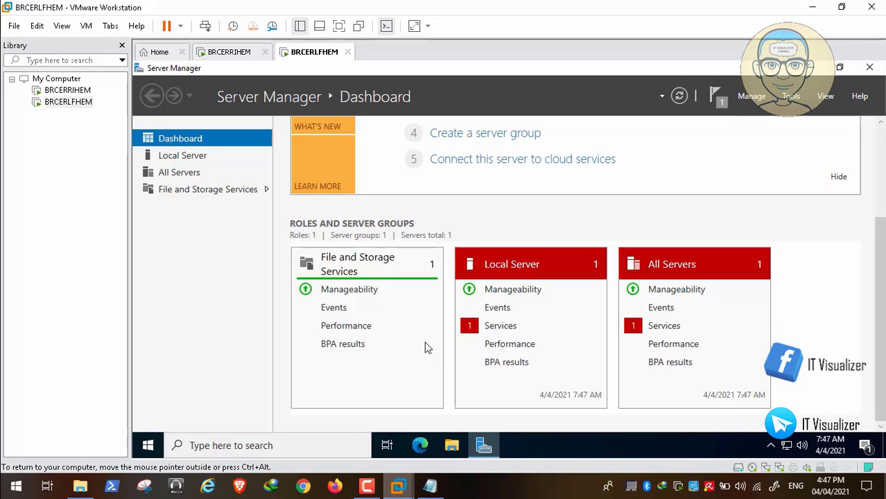
click(752, 96)
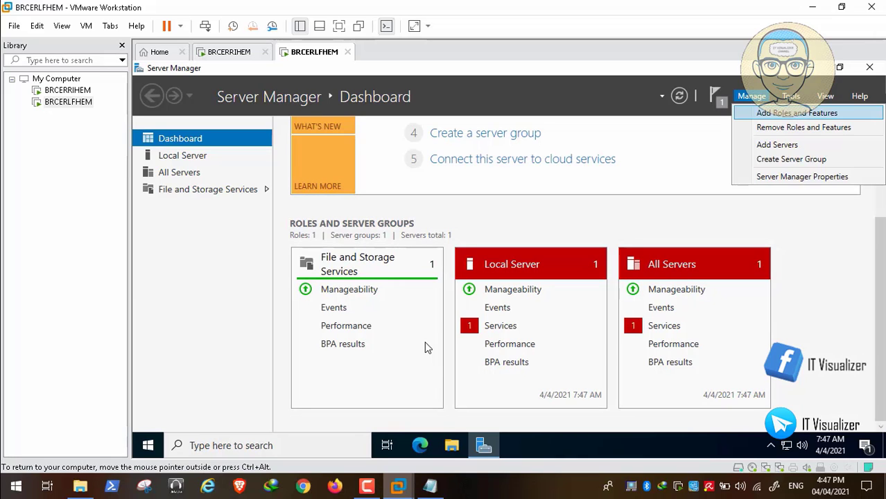
click(797, 113)
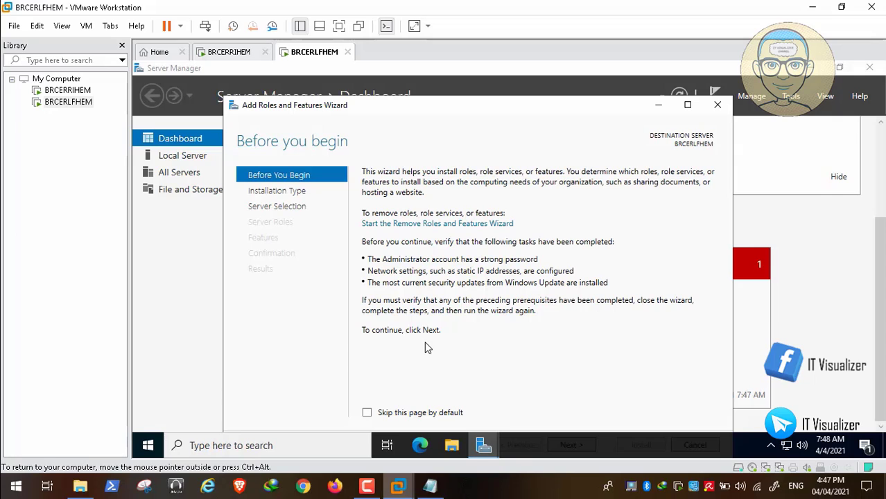
Step: Keep role-based installation on BRCERLFHEM and select Active Directory Domain Services with its management features
key(ctrl+alt+Return)
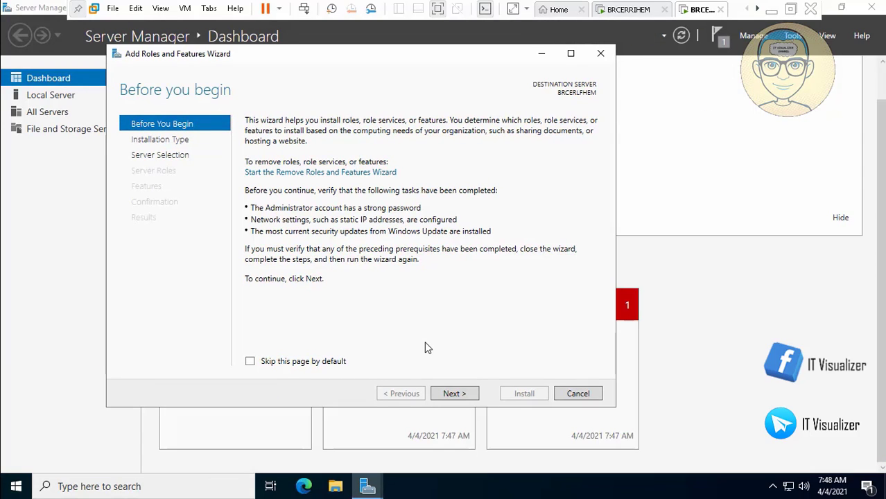
key(Return)
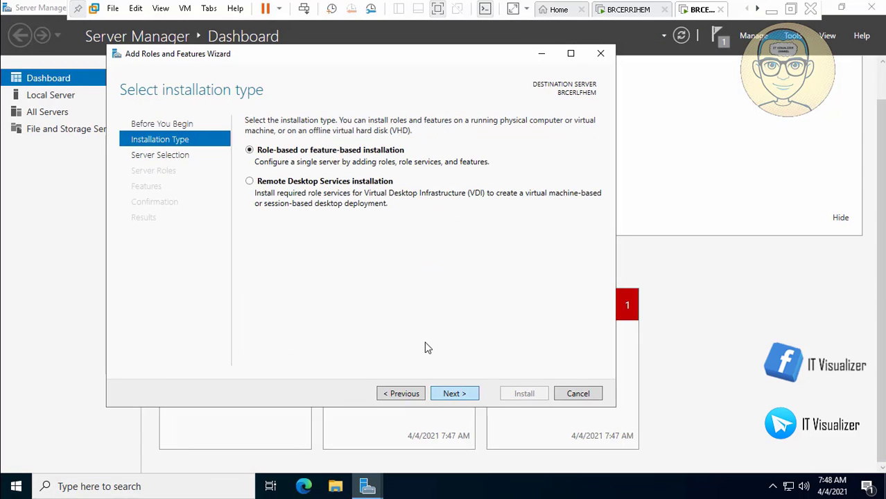
key(Return)
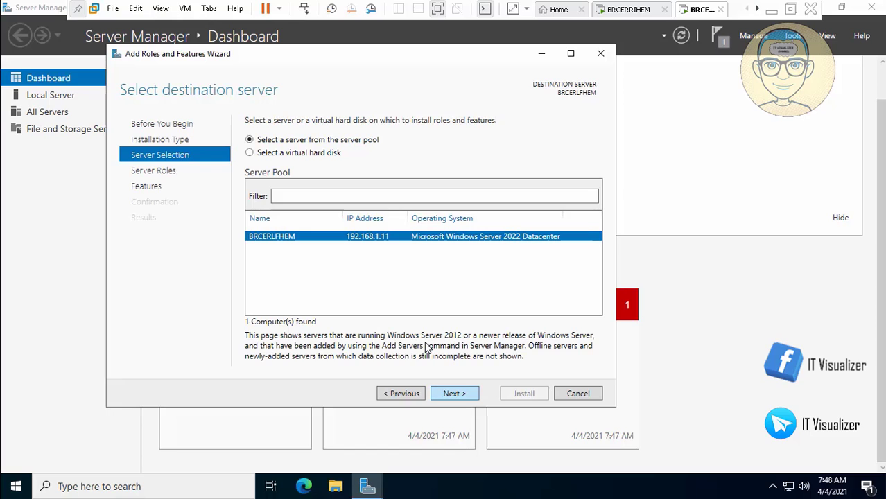
key(Return)
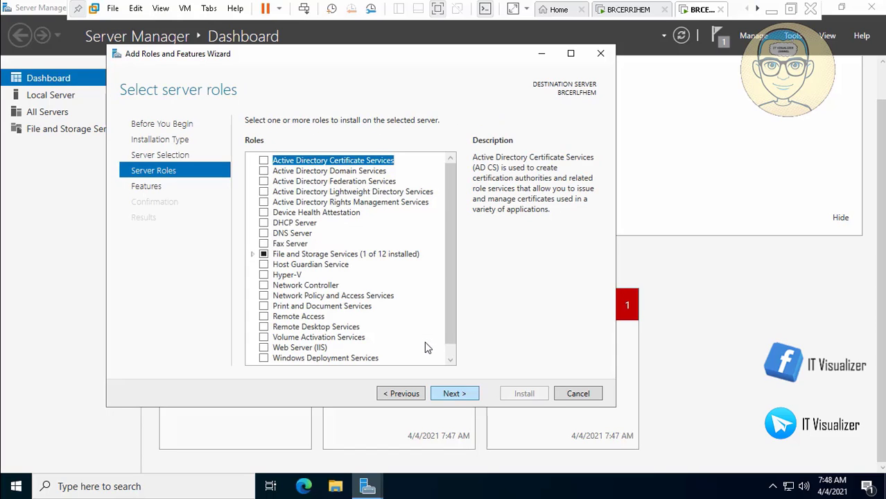
key(Down)
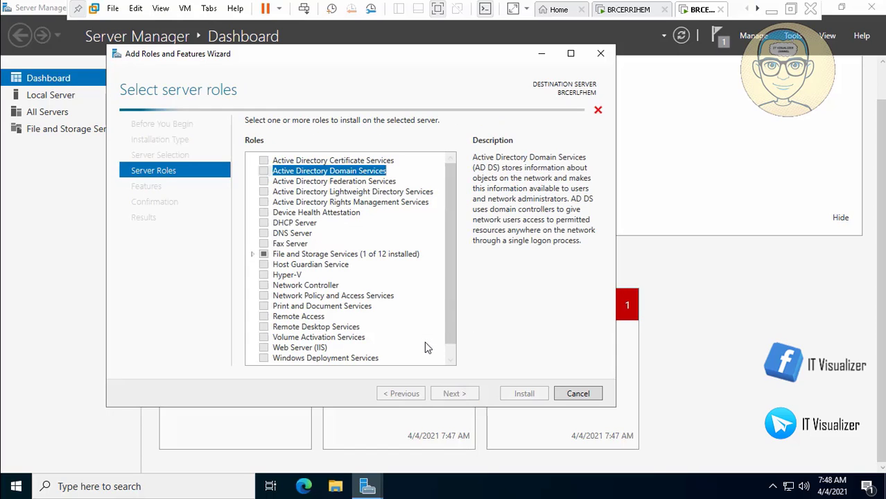
key(space)
key(Return)
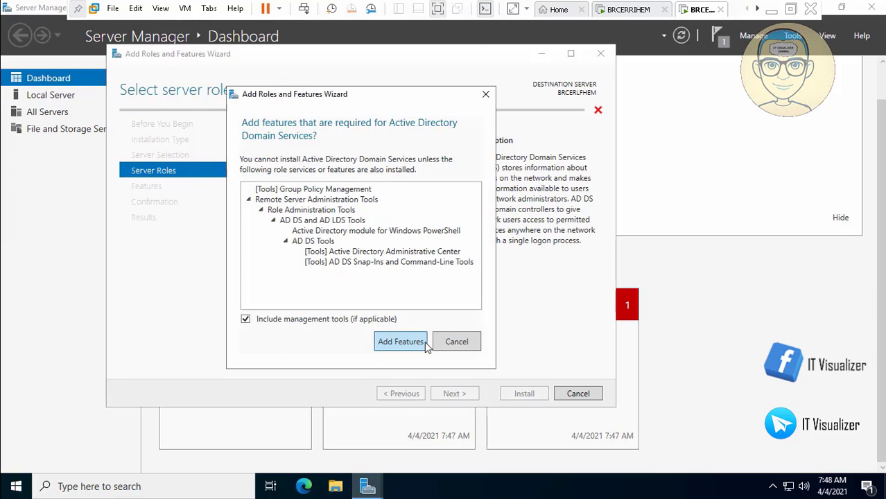
Step: Pass the Features page without WINS Server and start the AD DS installation
scroll(425, 342, down, 1)
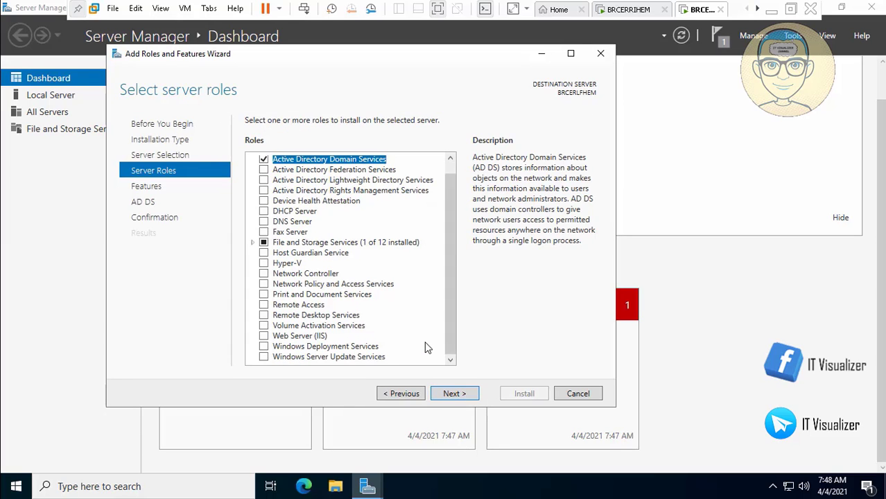
key(Return)
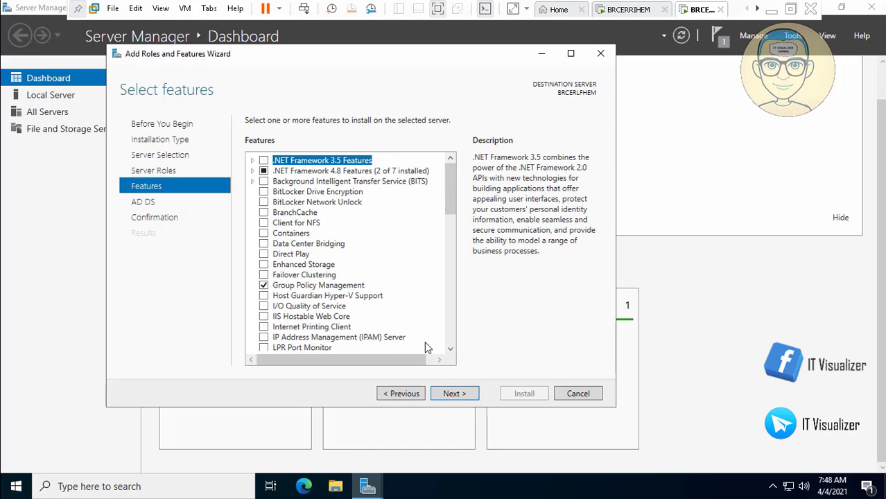
scroll(426, 344, down, 12)
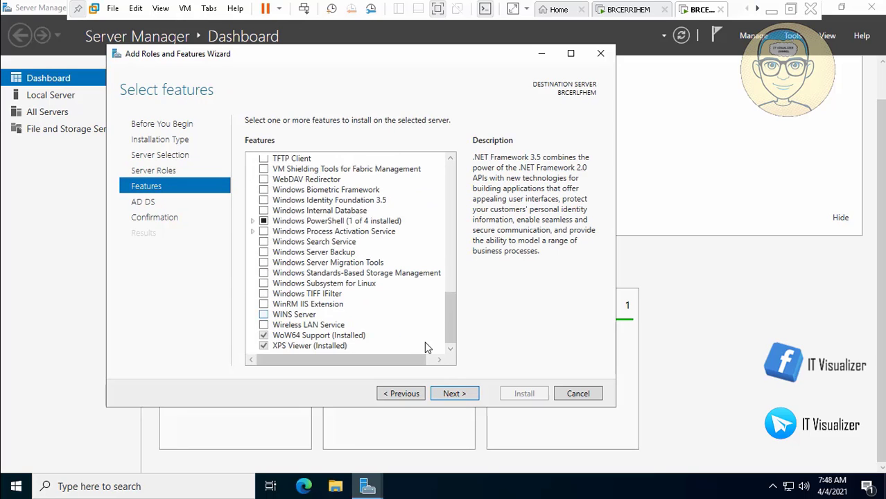
click(263, 315)
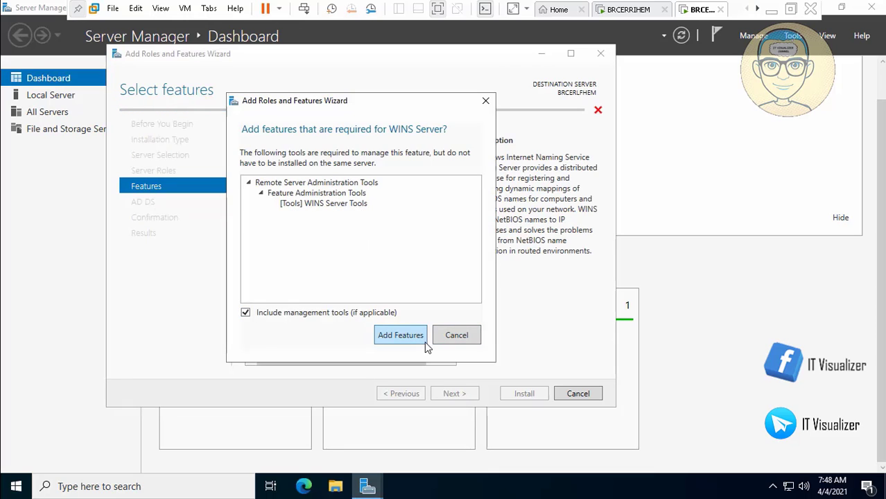
click(425, 341)
key(Return)
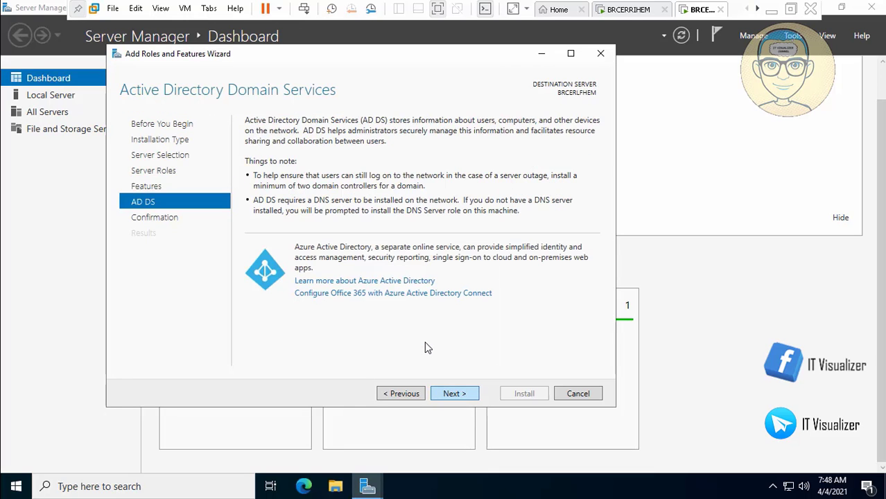
click(401, 394)
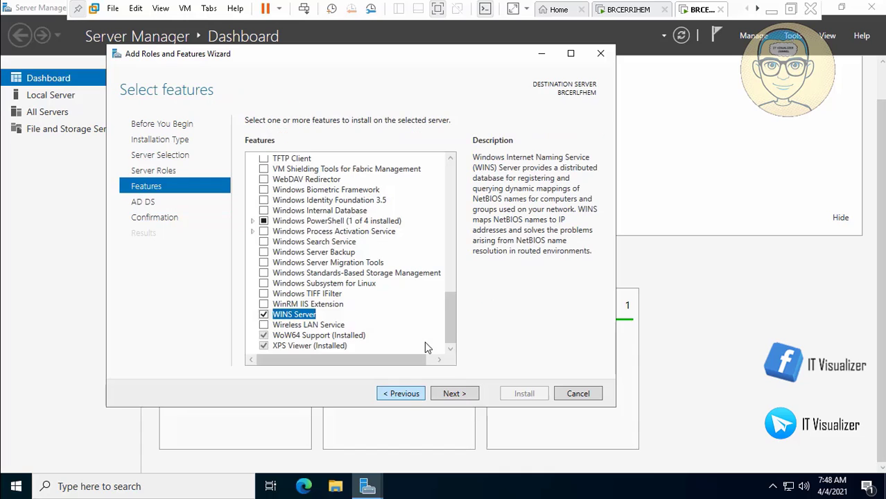
click(263, 314)
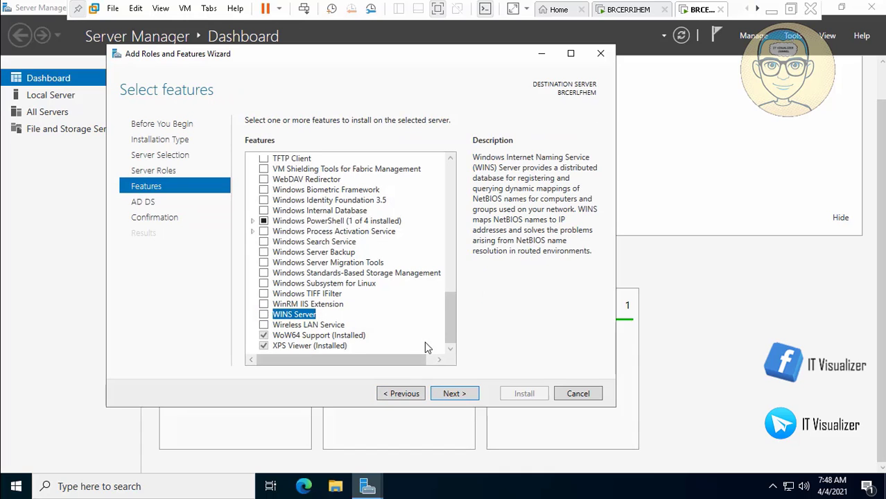
key(Return)
key(Return)
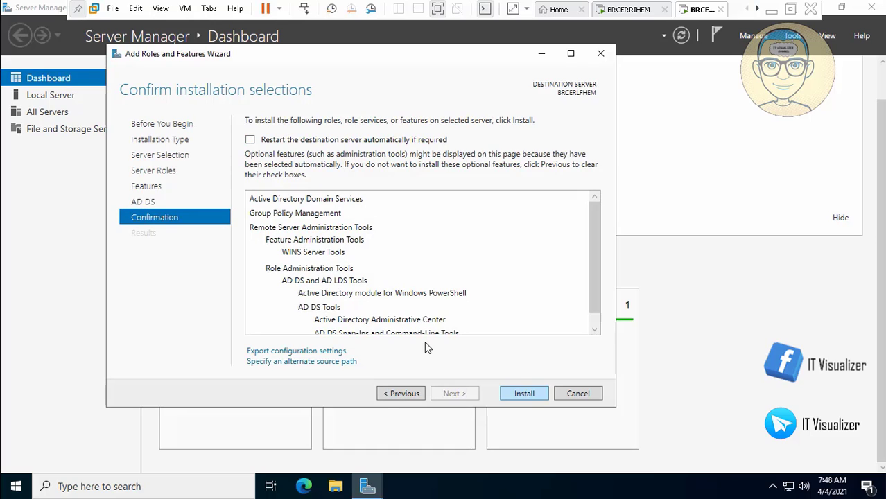
key(Return)
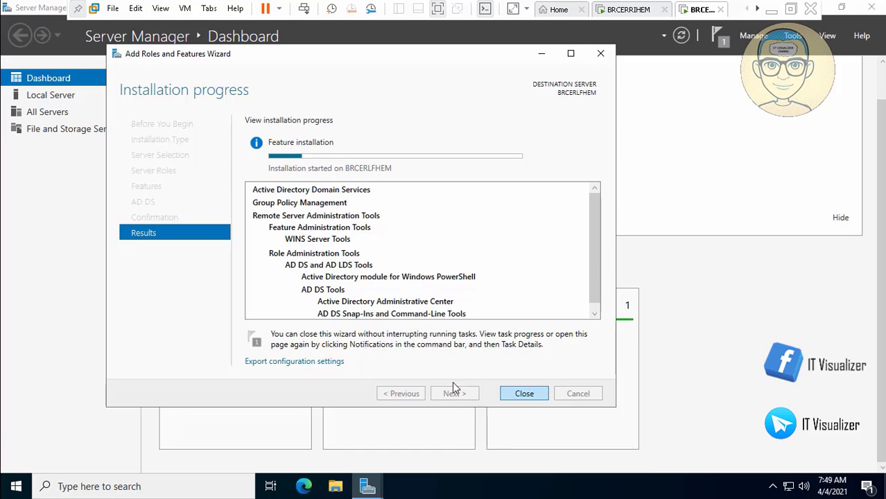
Step: Seek past the installation progress to the AD DS Configuration Wizard's Deployment Configuration page
mouse_move(503, 496)
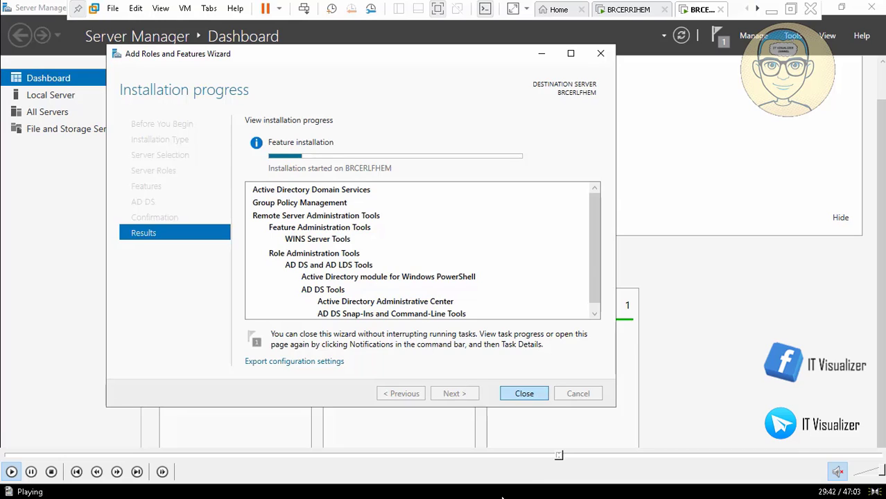
click(564, 458)
click(571, 457)
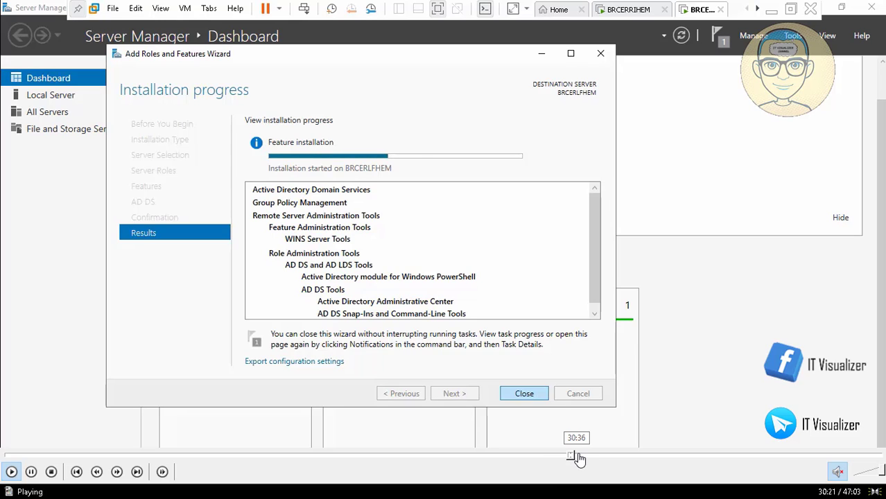
click(582, 458)
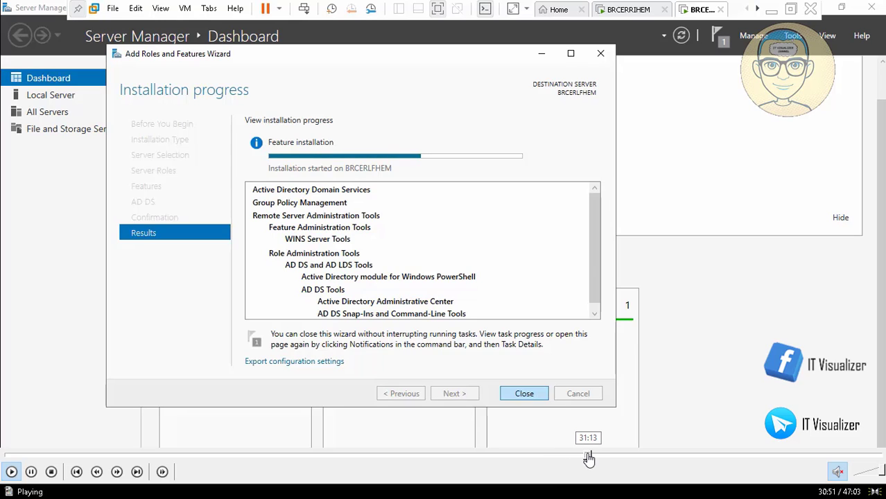
click(589, 458)
click(594, 458)
click(595, 458)
click(595, 457)
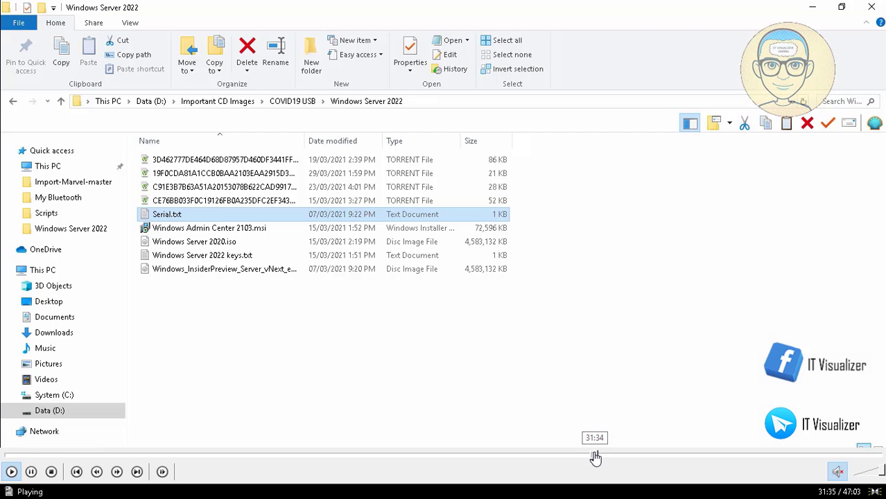
click(595, 458)
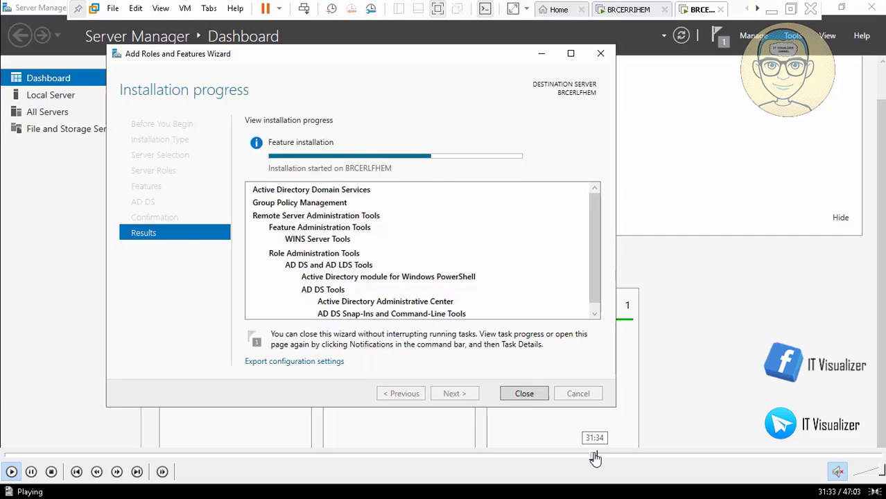
click(595, 457)
click(594, 458)
click(595, 458)
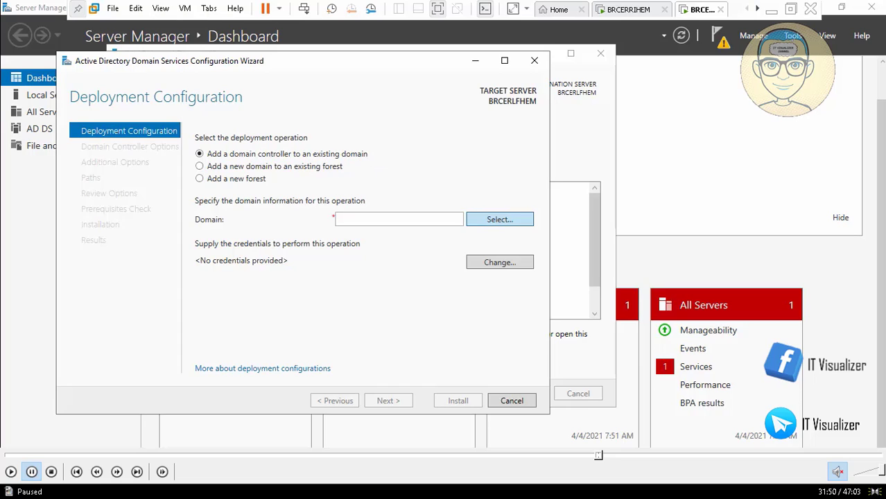
Step: Enter the patientzero domain admin credentials and choose PatientZero.internal as the target domain
click(9, 472)
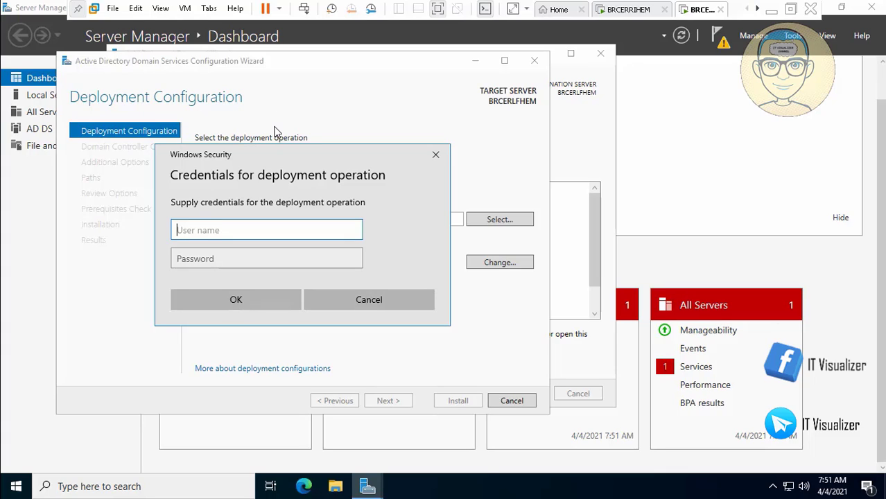
text(patientzero\kraouf)
key(Tab)
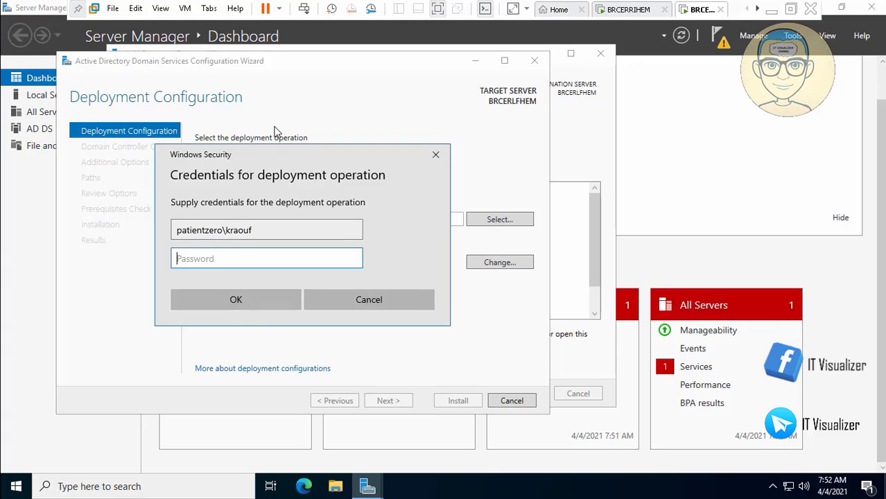
text(••)
key(Return)
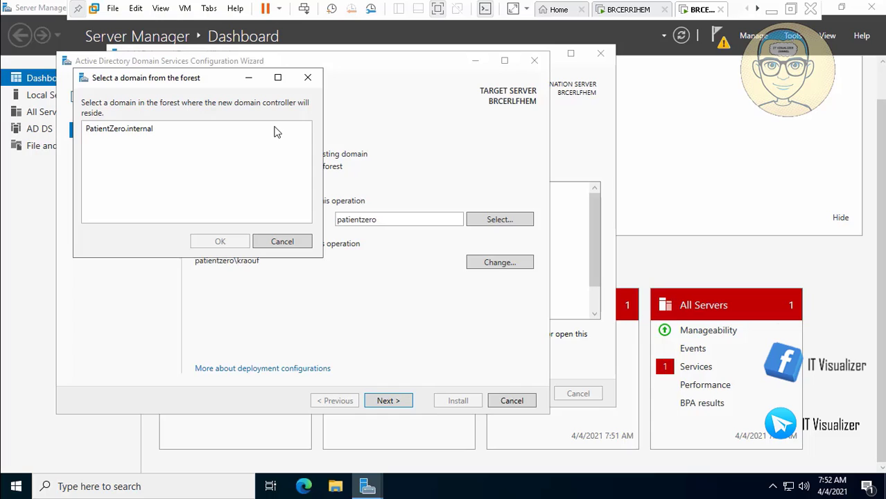
click(276, 130)
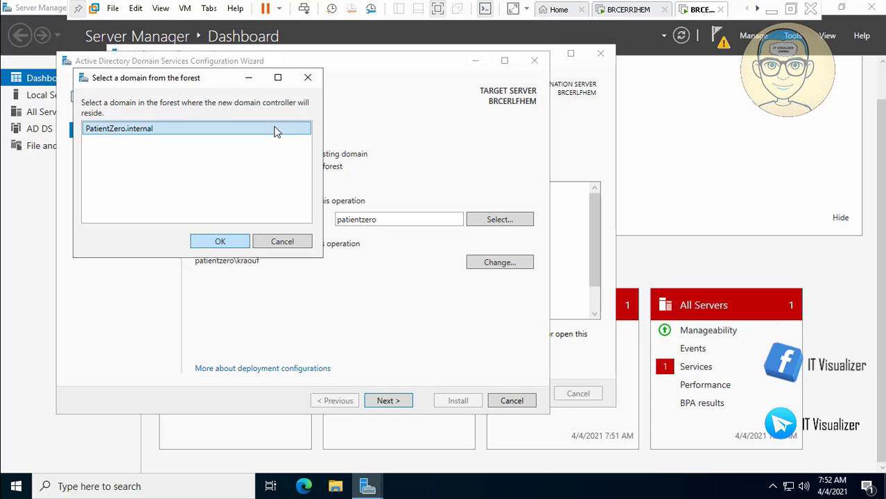
double_click(275, 130)
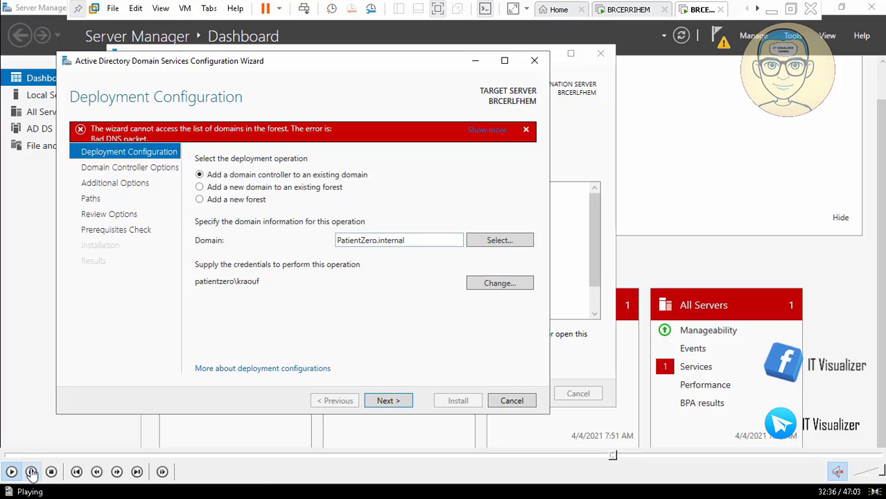
click(31, 472)
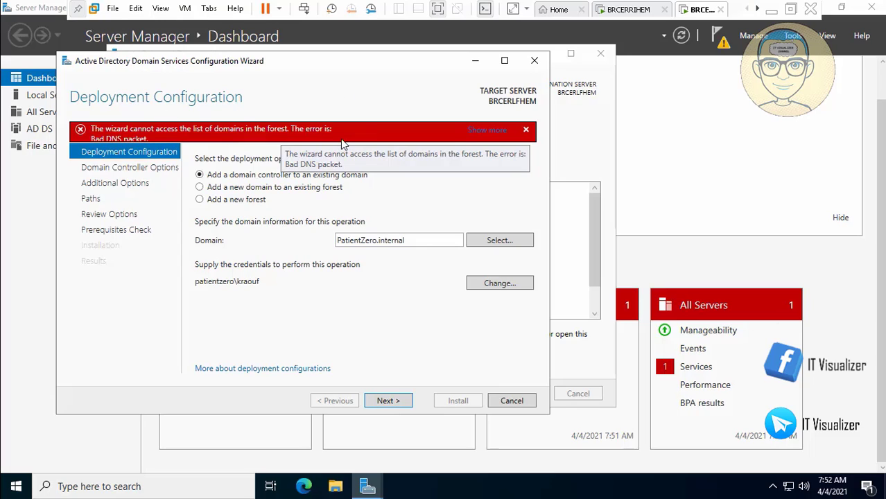
Step: Toggle the paused Video08.mp4 in and out of full screen, ending in windowed mode
double_click(333, 163)
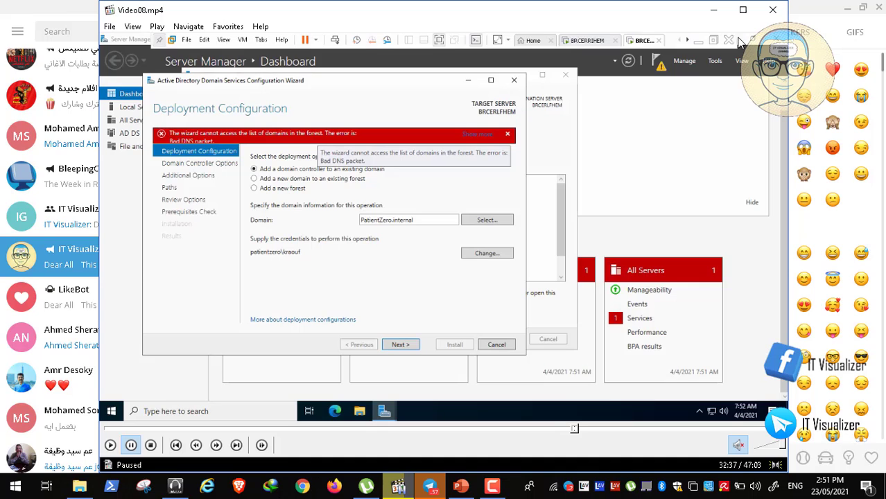
double_click(224, 144)
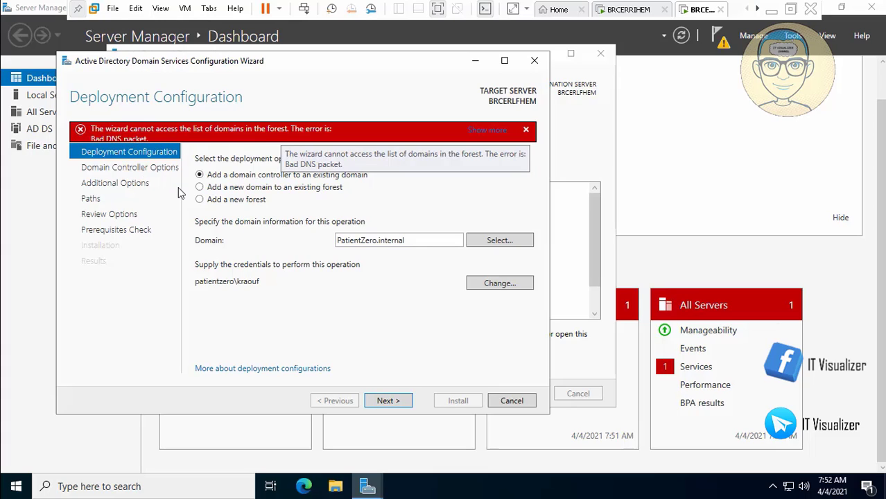
double_click(261, 222)
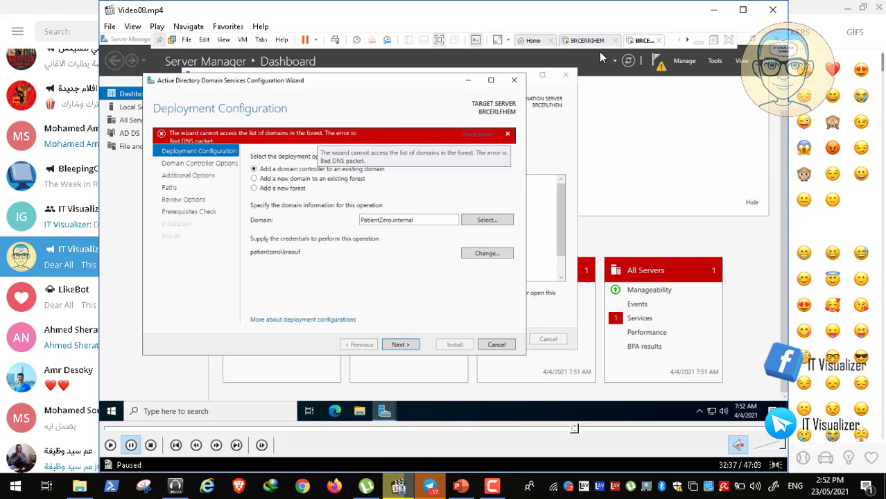
Step: Close the Video08 player and minimize Telegram to clear the desktop
click(773, 10)
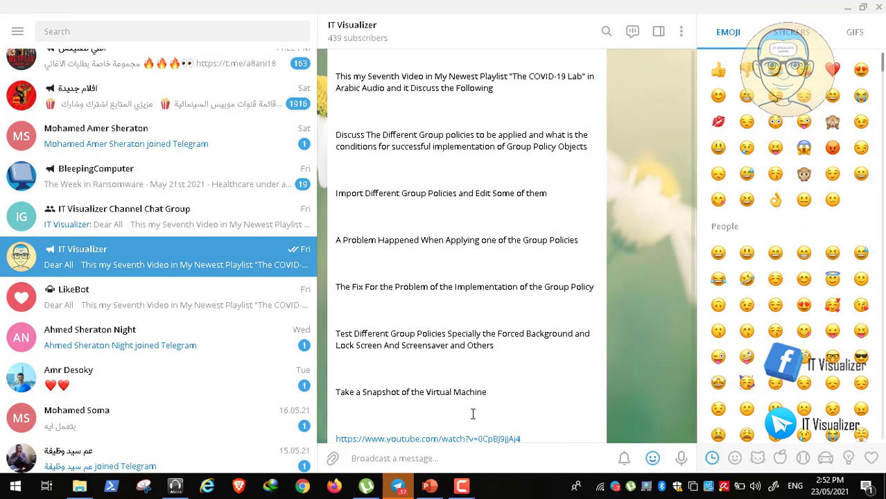
click(462, 486)
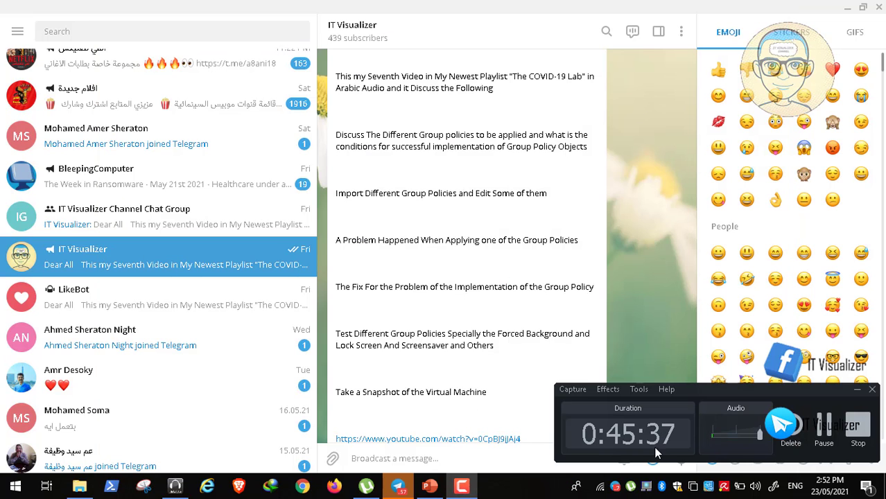
click(856, 391)
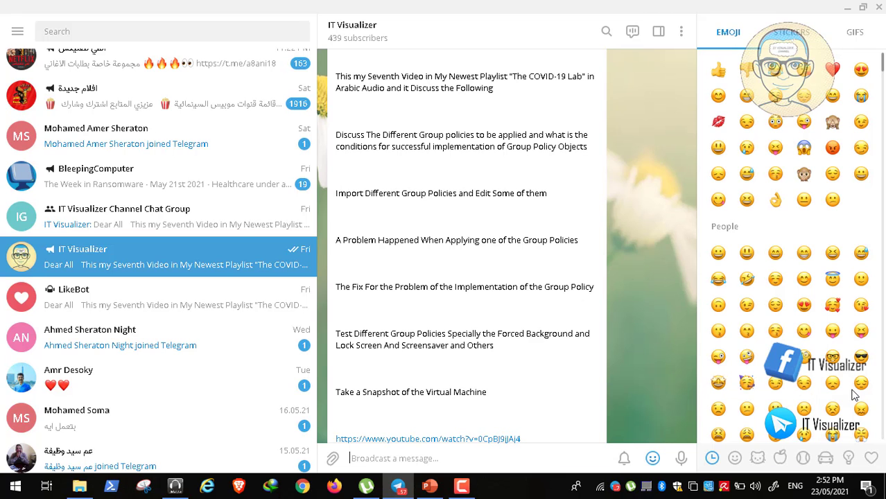
click(848, 8)
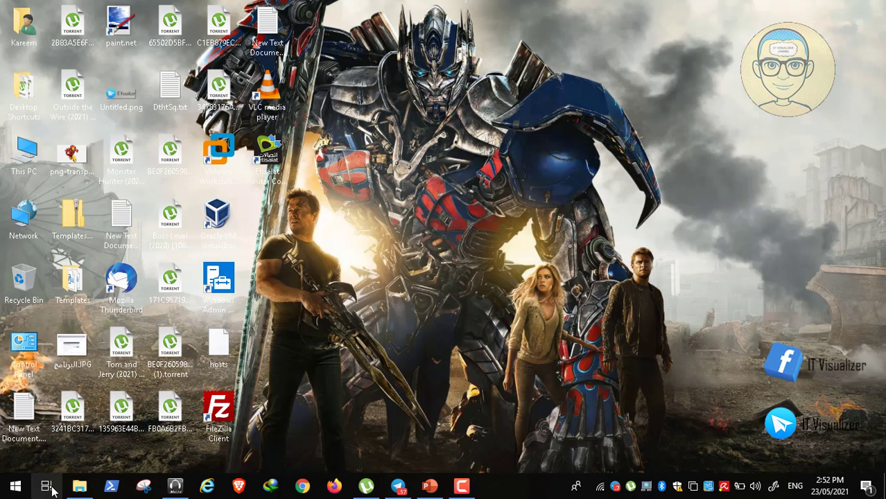
Step: Open Video09.mp4 from the Video09 folder in File Explorer to play it
click(79, 488)
click(166, 164)
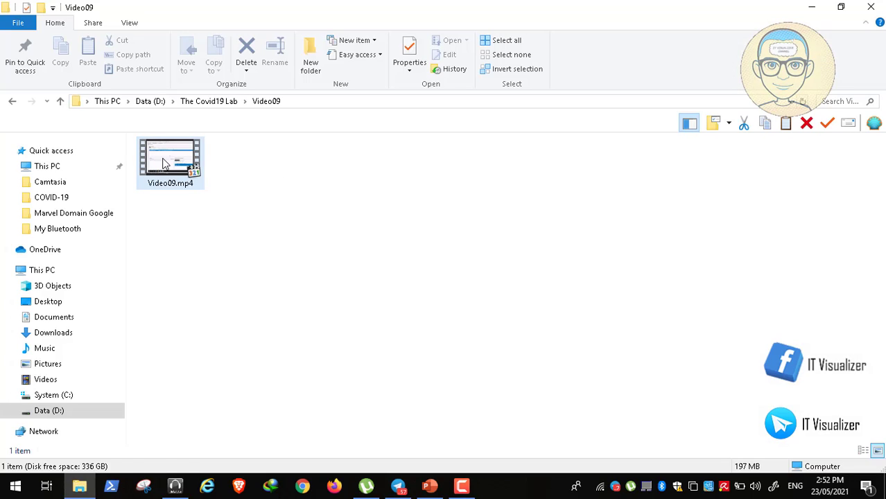
double_click(164, 164)
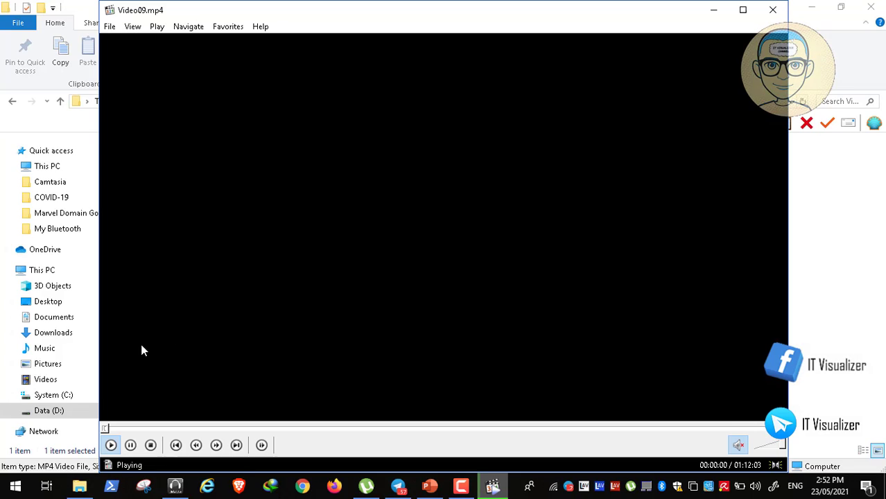
Step: Play Video09 full screen and seek to the Add Roles wizard's Select installation type page
key(alt+Return)
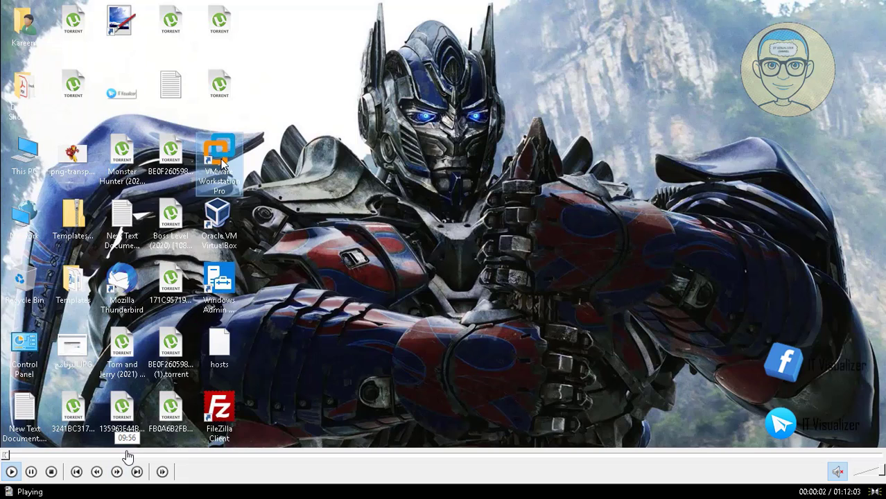
click(129, 456)
click(160, 457)
click(191, 457)
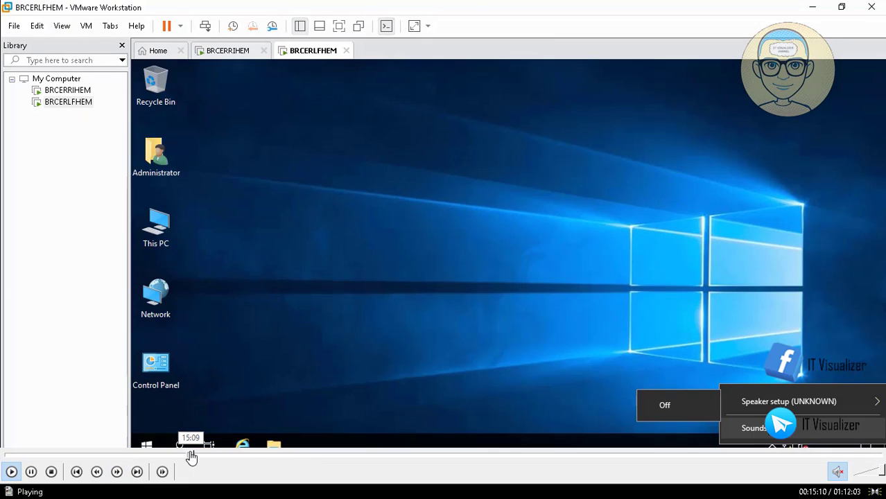
click(213, 458)
click(230, 459)
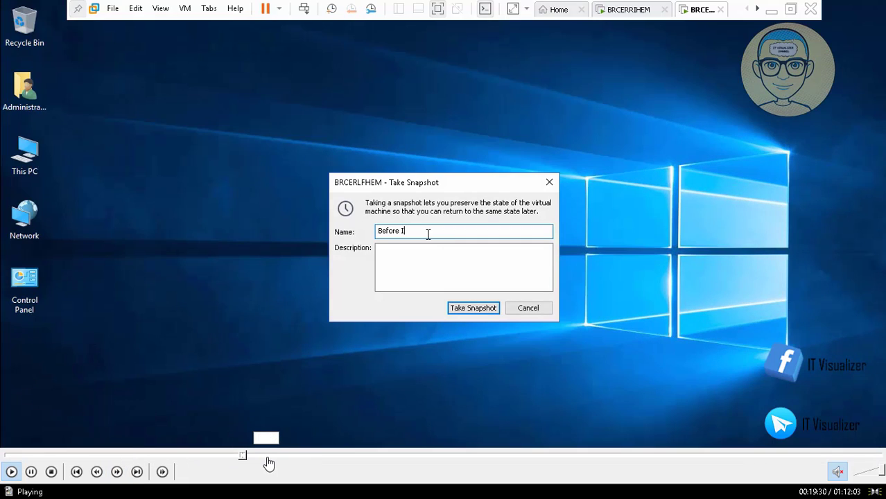
click(269, 461)
click(290, 460)
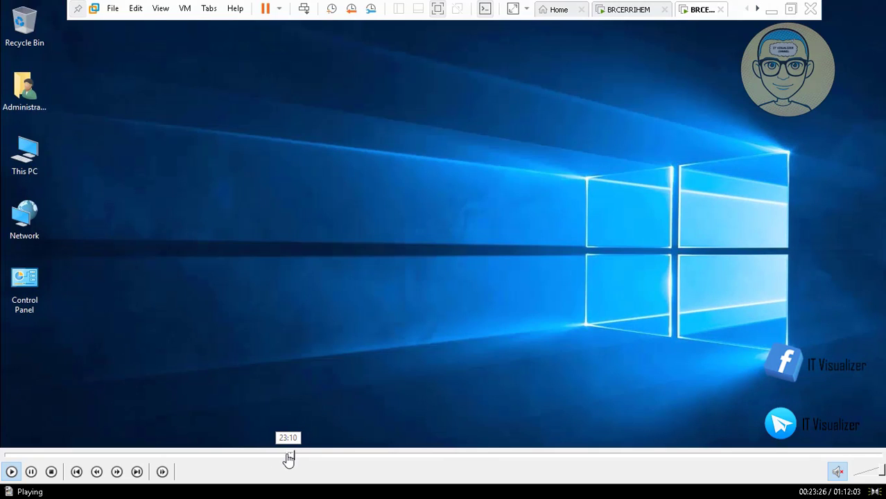
click(289, 460)
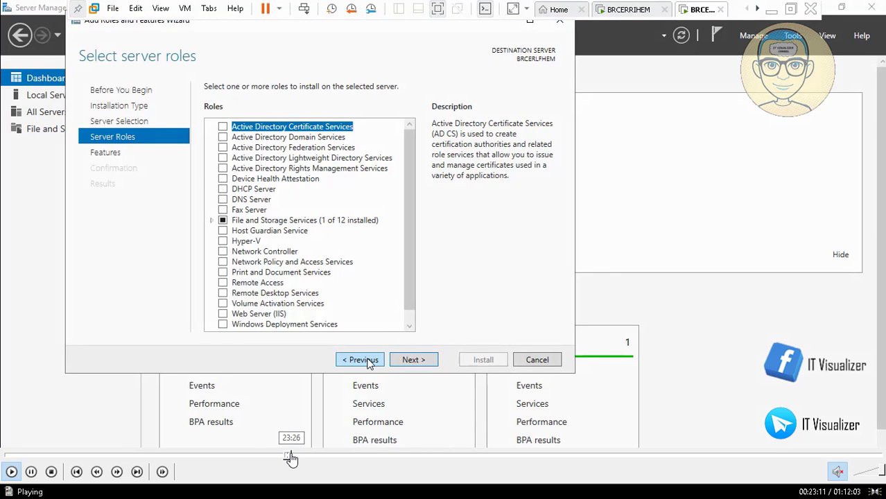
click(282, 459)
click(266, 459)
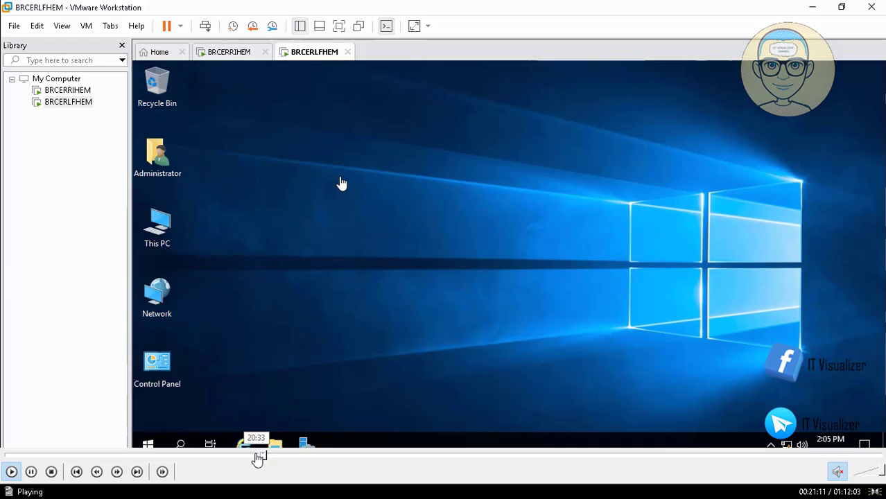
click(258, 455)
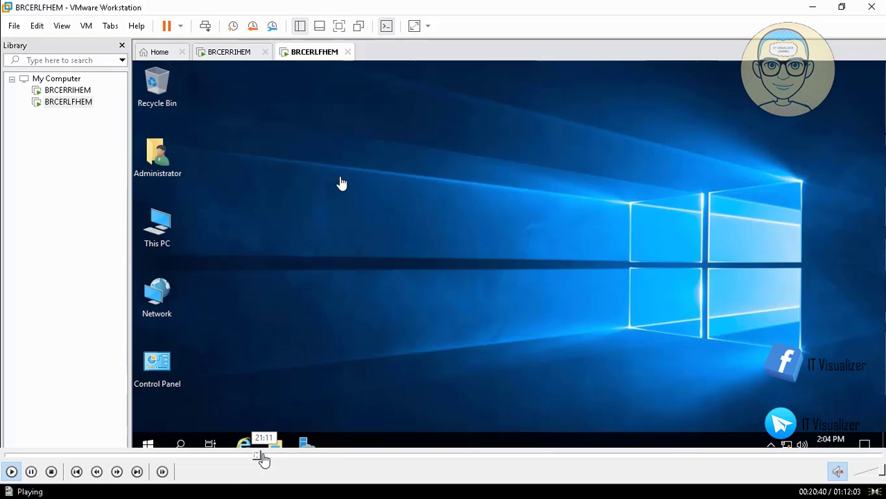
click(261, 455)
click(266, 455)
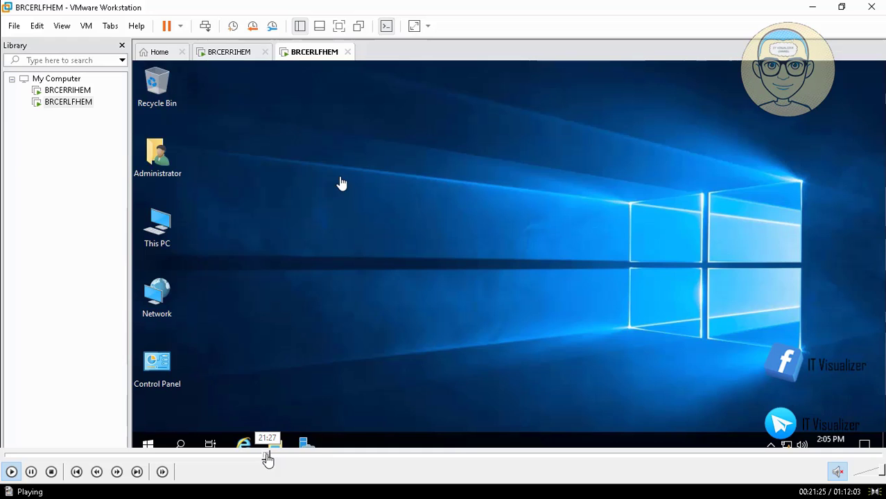
click(270, 456)
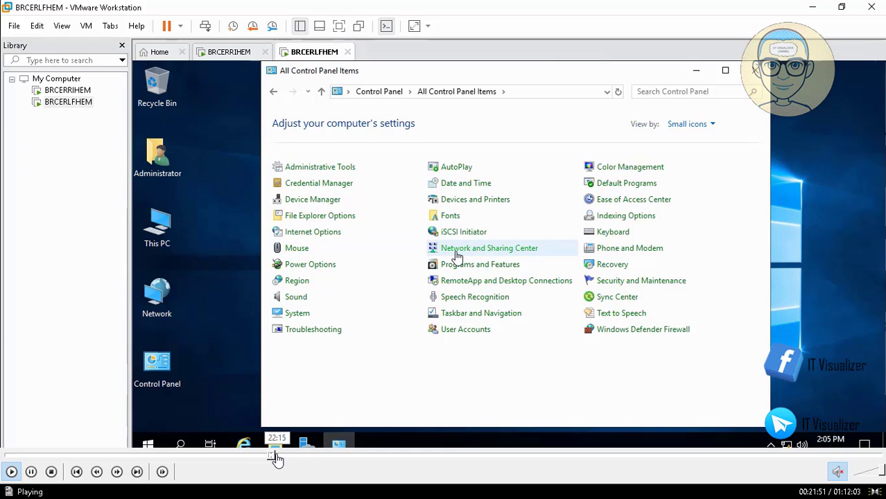
click(278, 456)
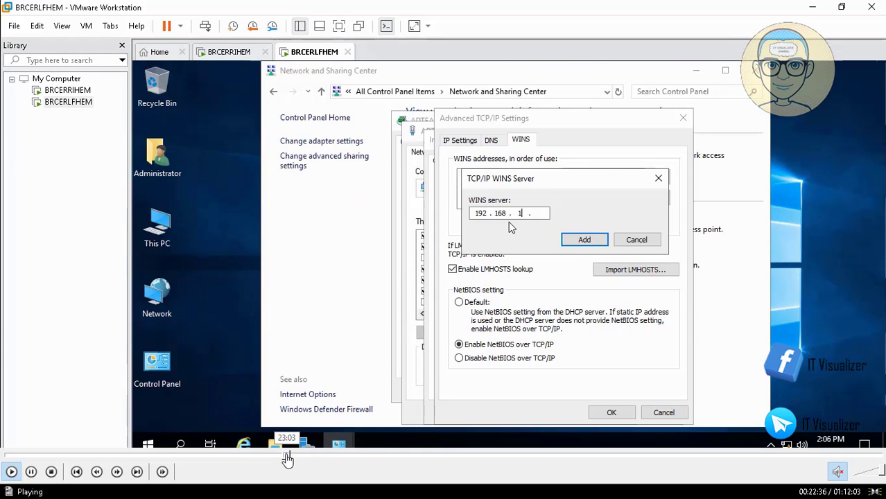
click(287, 456)
click(285, 456)
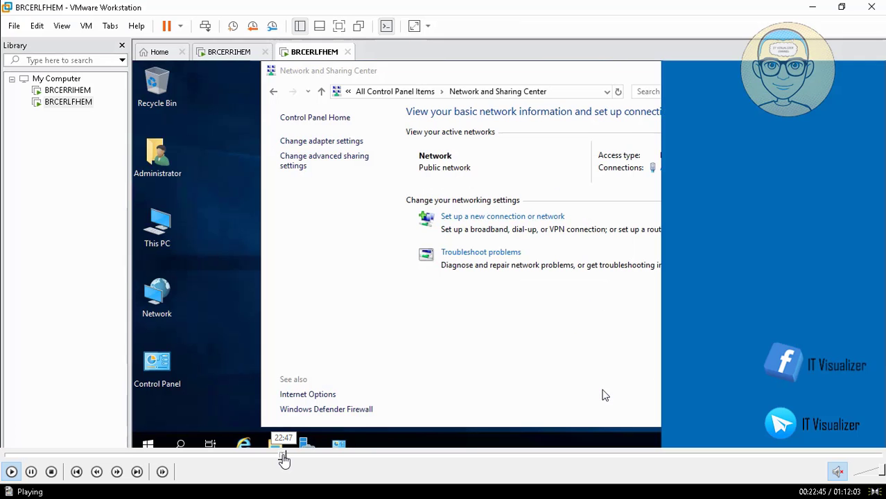
click(285, 456)
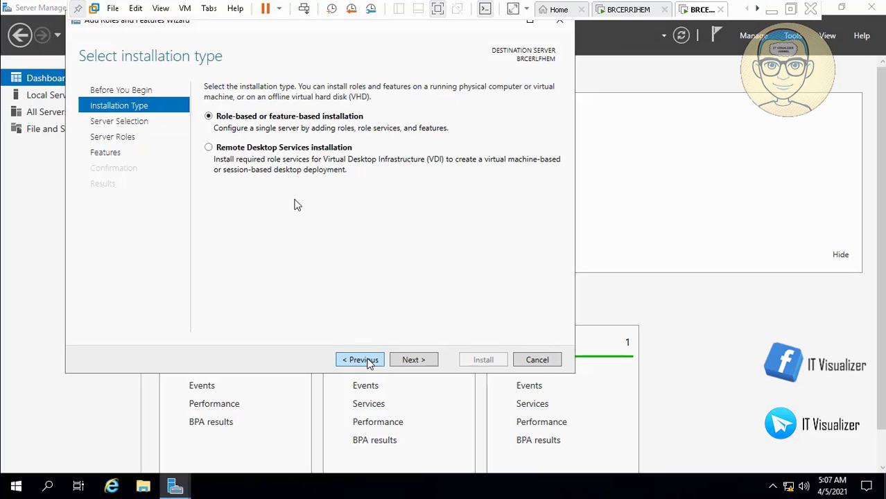
Step: Cancel the roles wizard, close Server Manager, and skip the video past File and Storage Services
click(555, 359)
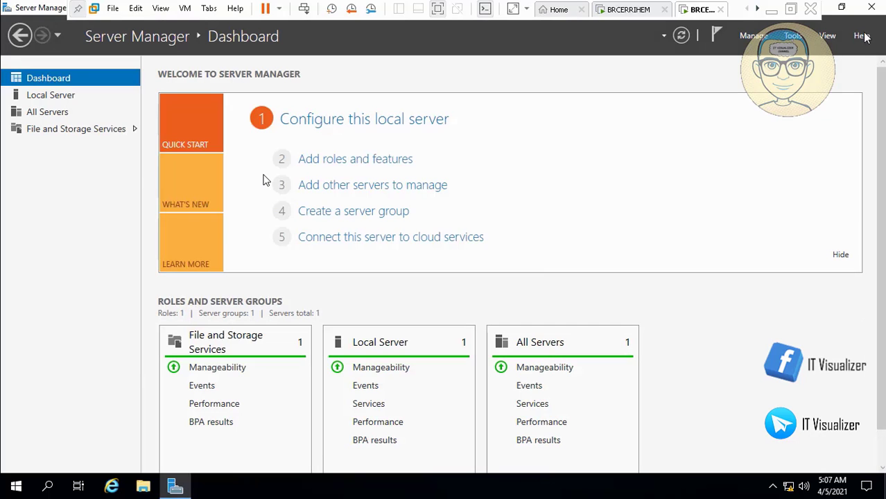
click(872, 10)
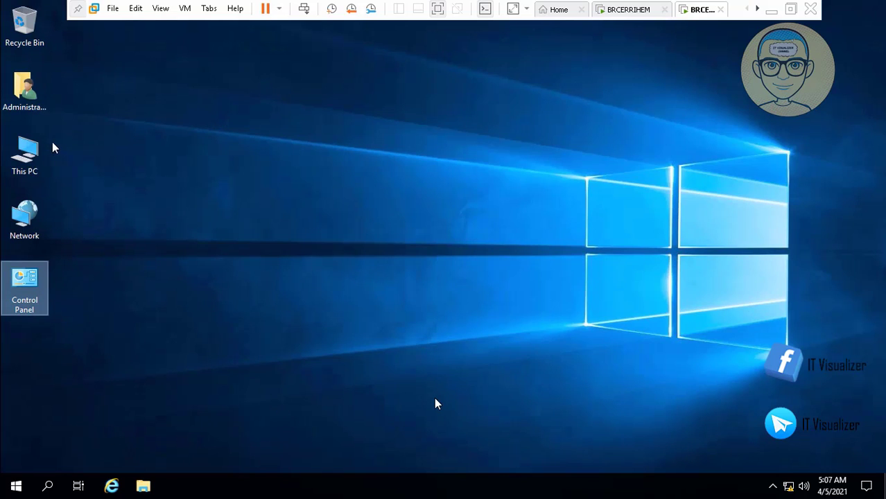
mouse_move(358, 479)
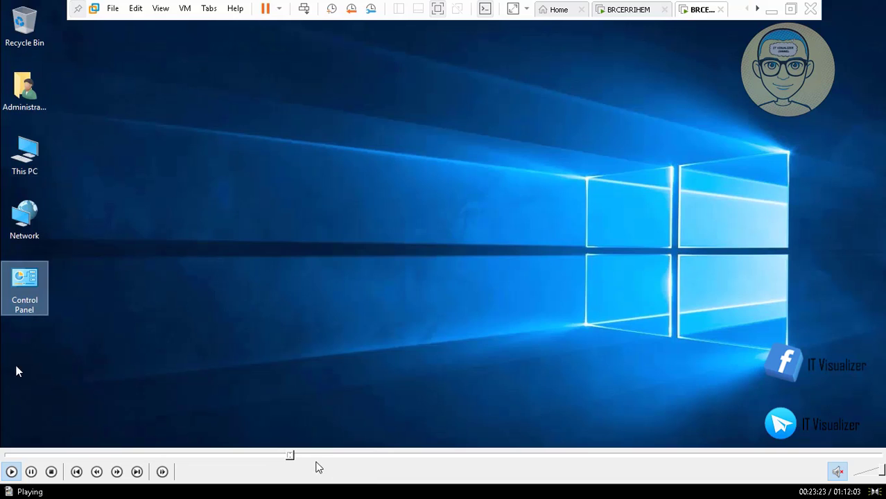
click(313, 456)
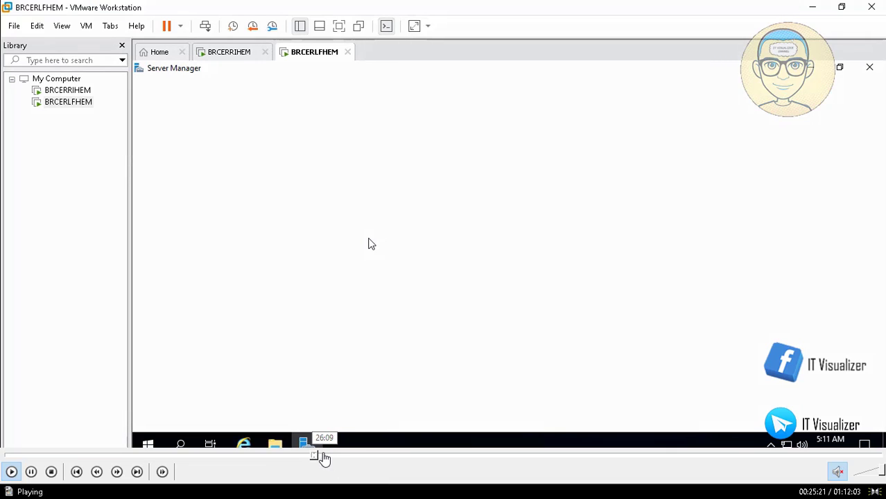
click(324, 456)
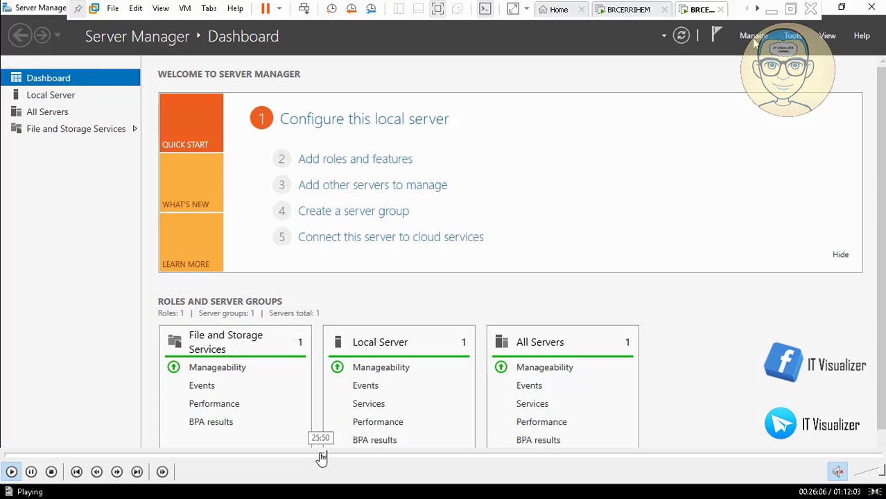
click(321, 456)
click(324, 457)
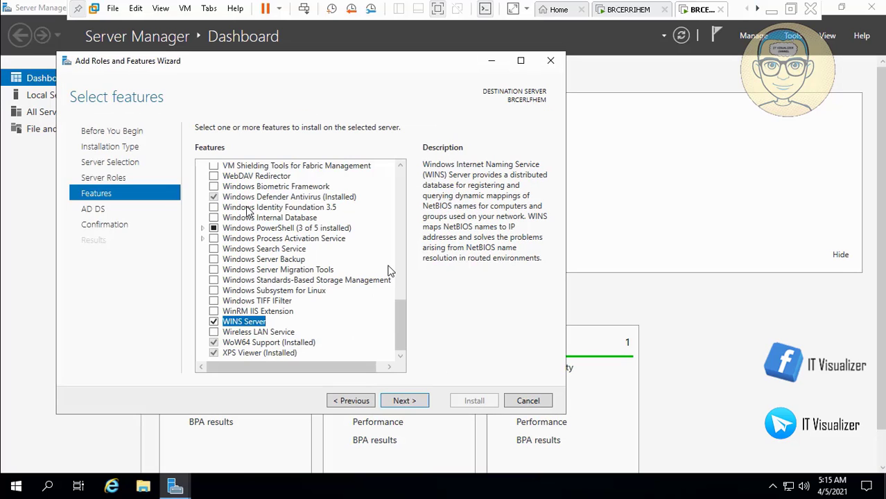
Step: Confirm the selections and install AD DS, Group Policy Management and WINS Server
scroll(398, 199, up, 10)
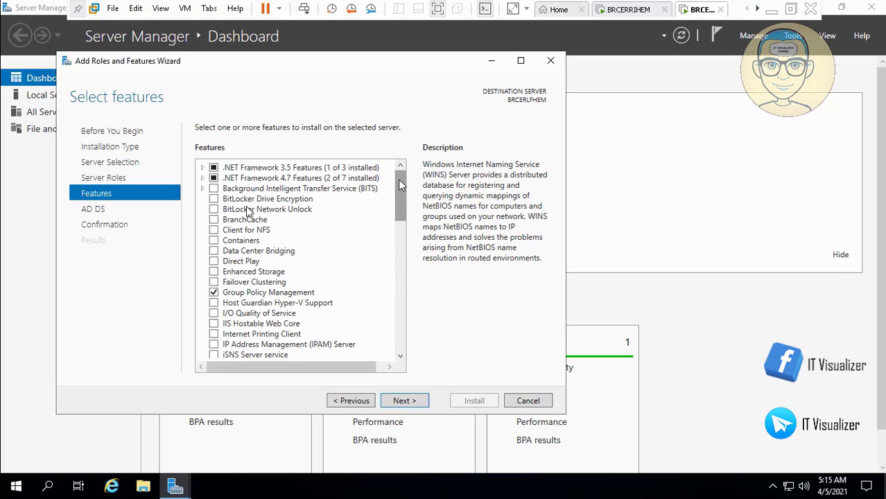
click(405, 401)
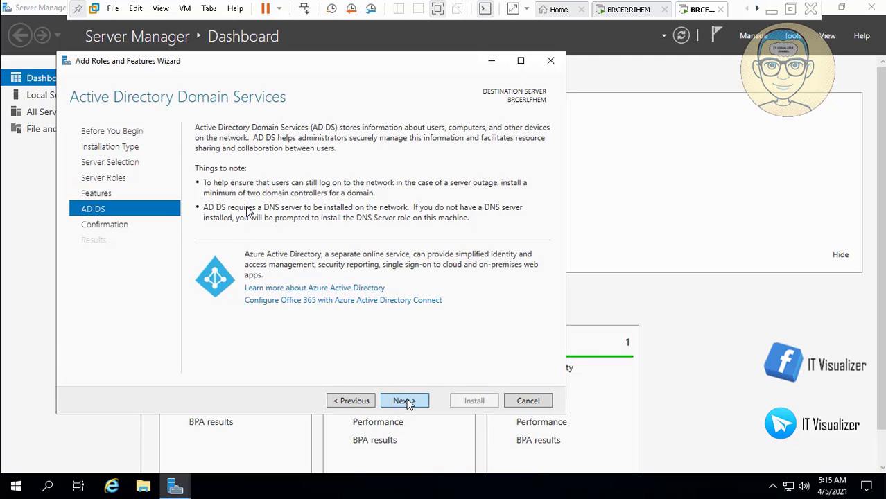
click(404, 401)
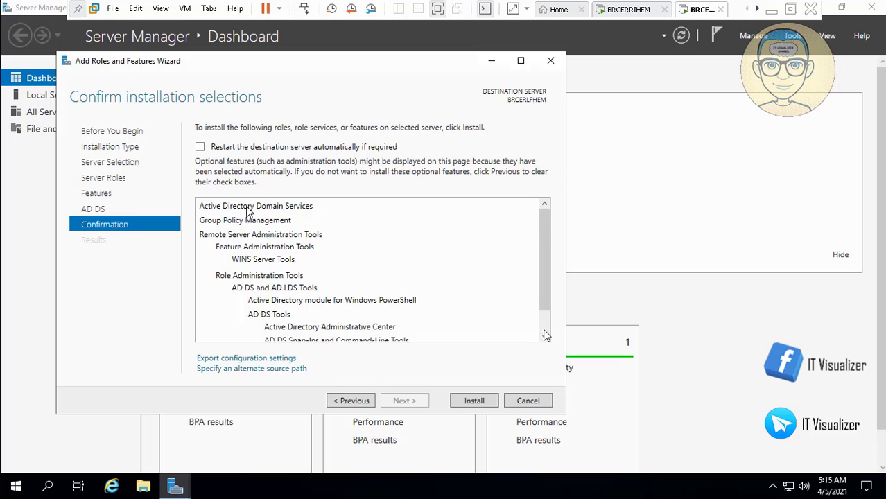
scroll(541, 330, down, 2)
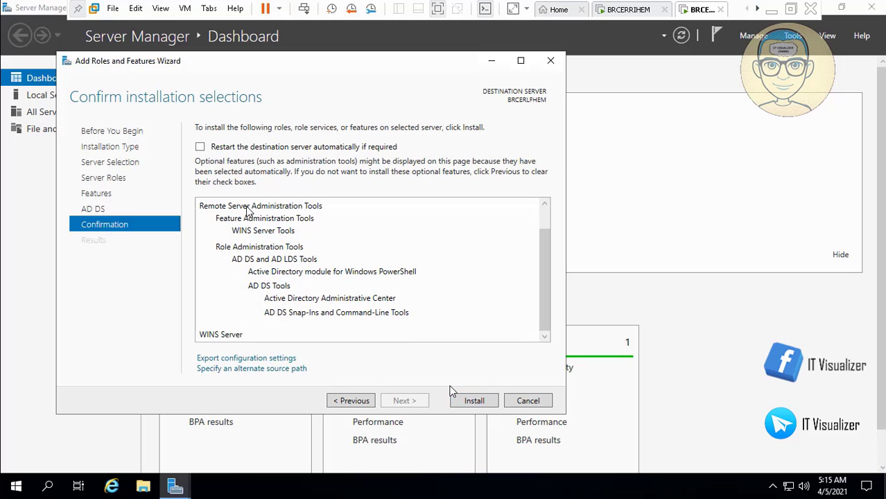
click(476, 401)
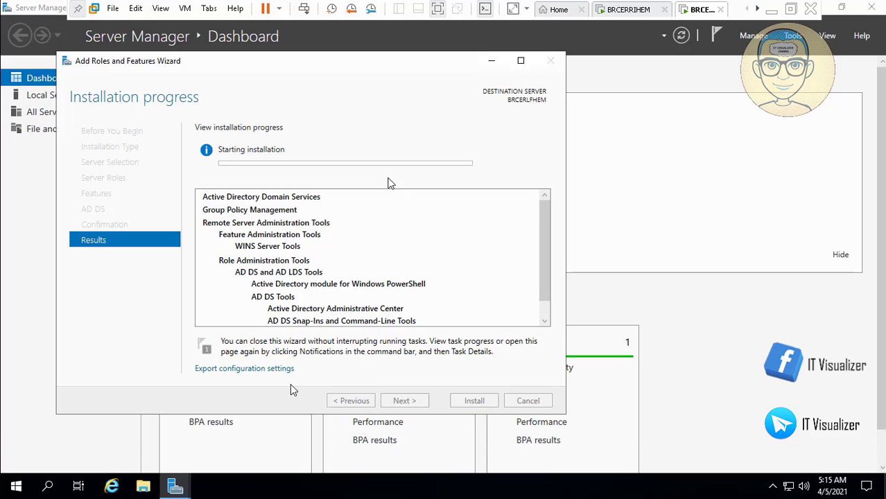
Step: Skip to the finished installation, go full screen, and launch 'Promote this server to a domain controller'
click(337, 456)
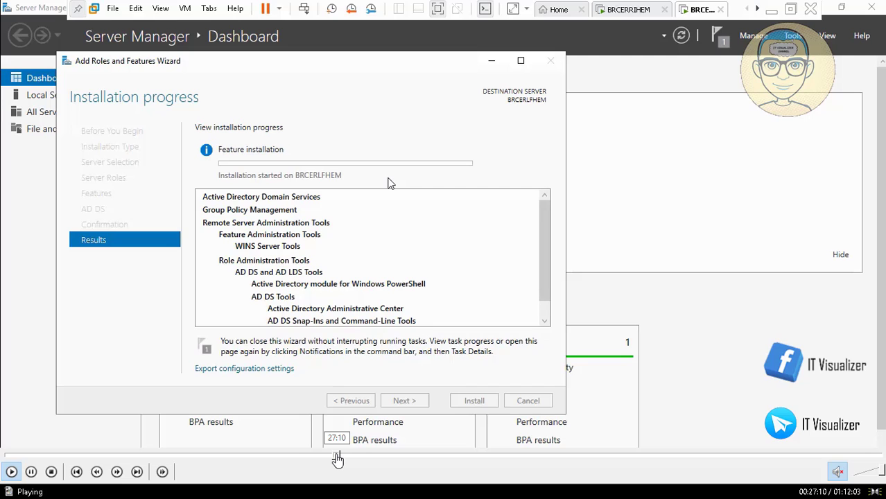
click(340, 455)
click(344, 456)
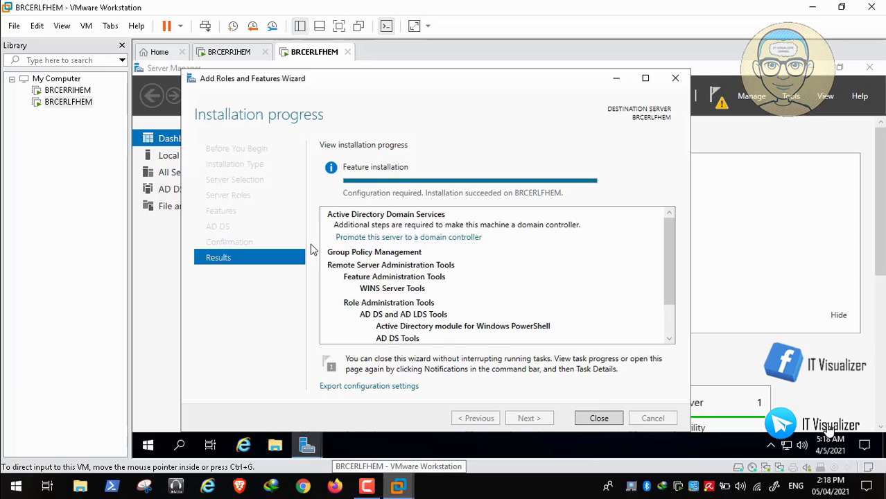
click(340, 26)
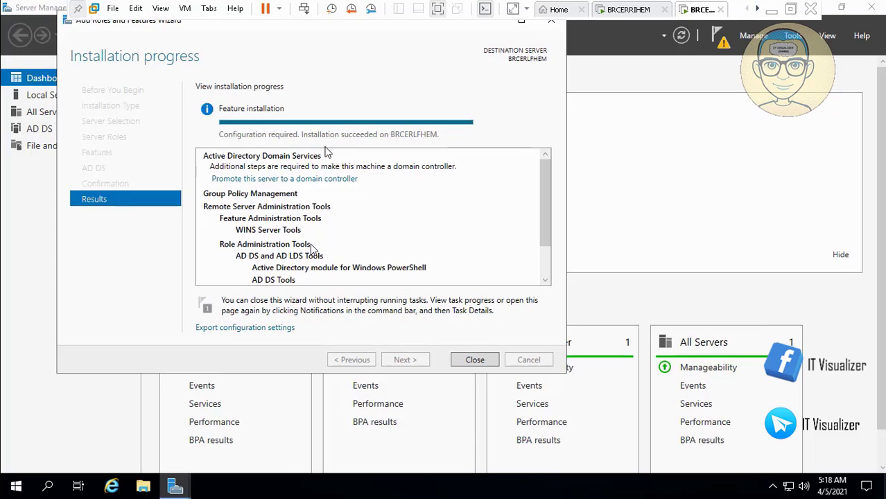
click(302, 182)
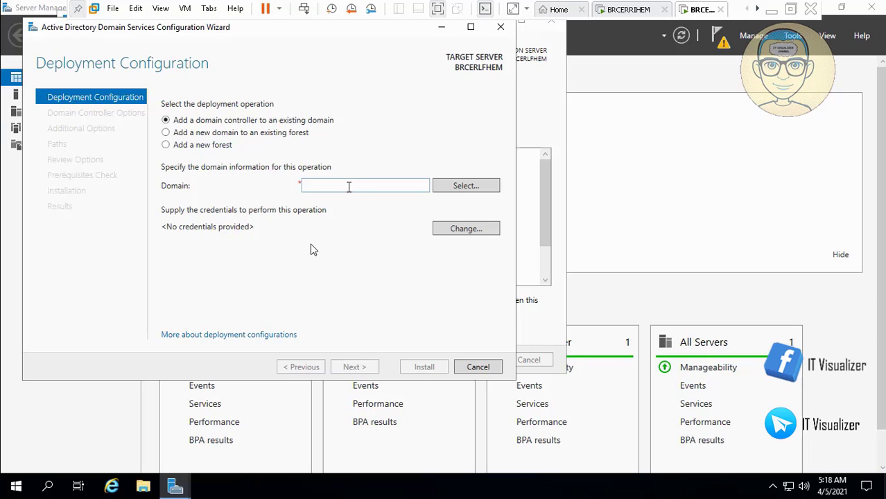
Step: Supply a PatientZero domain account's user name and password as the deployment credentials
click(419, 185)
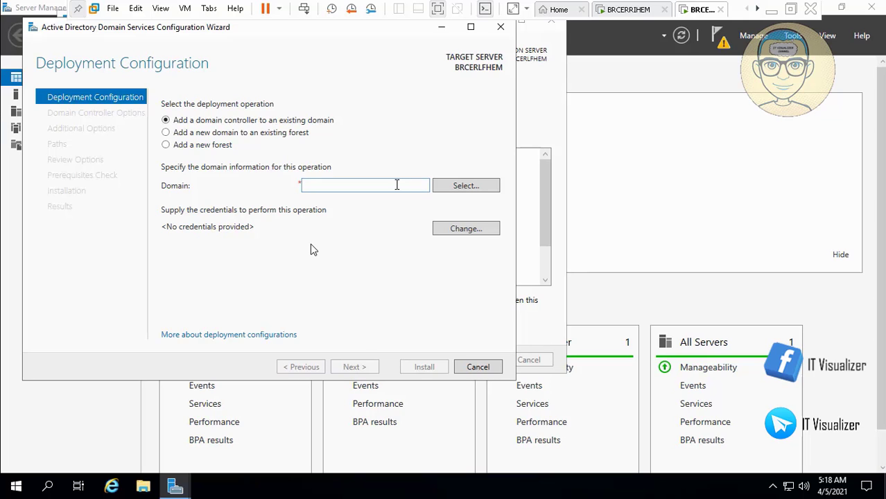
click(468, 188)
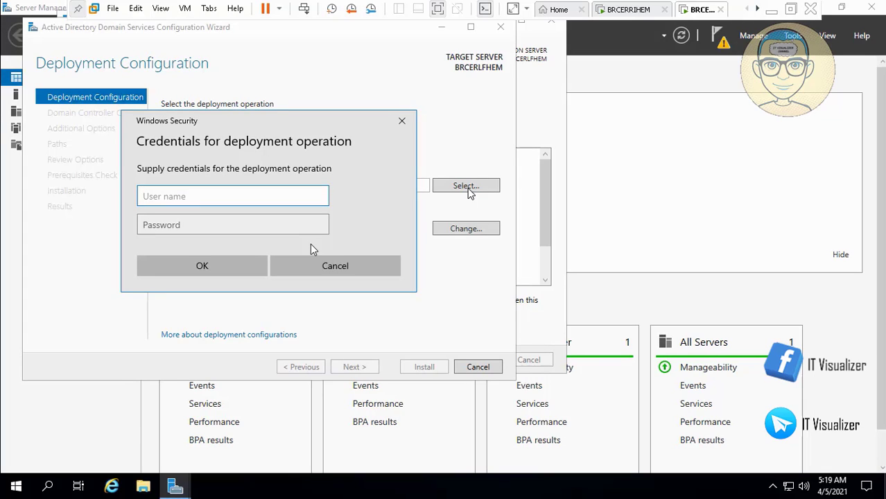
text(PatientZero\kraouf)
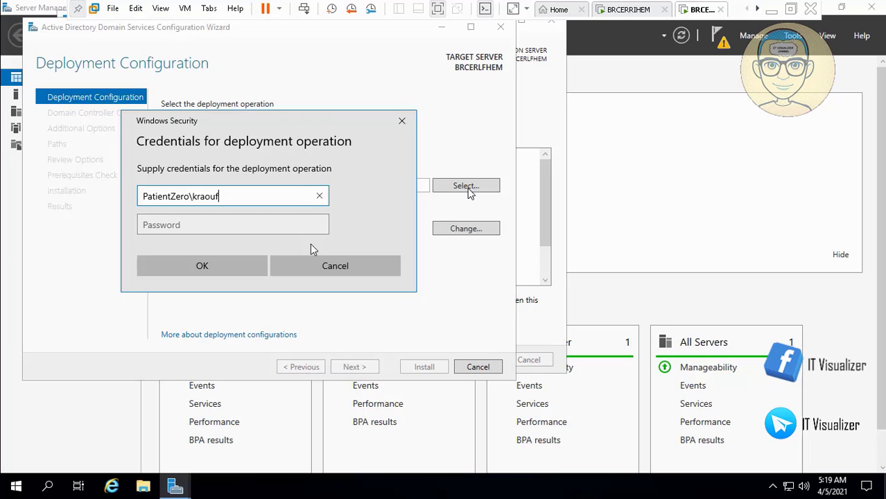
key(Tab)
text(P)
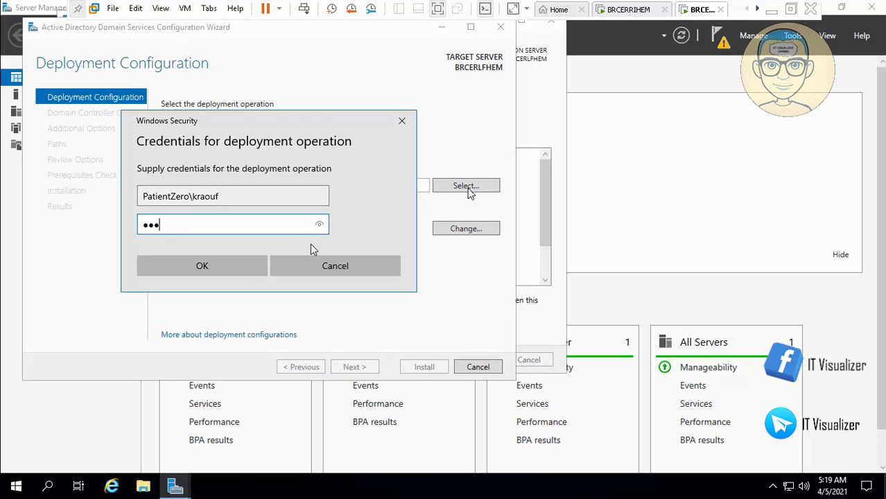
text(@ssw0rd12)
key(Return)
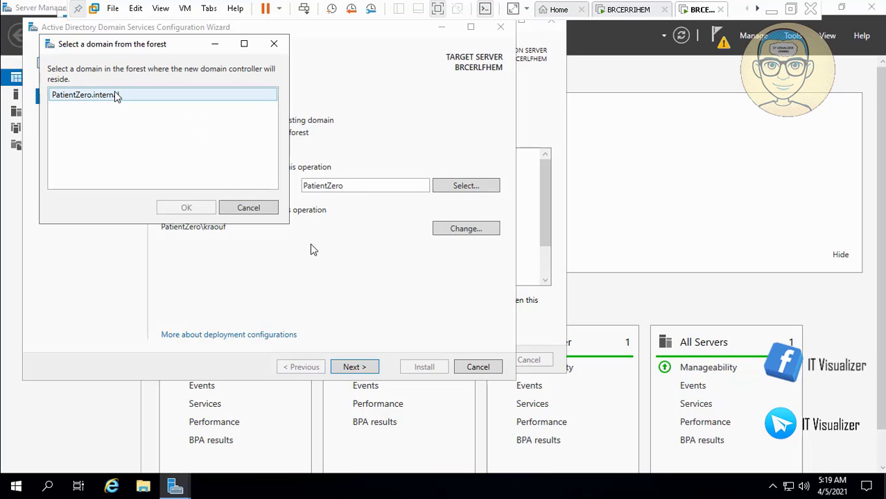
Step: Choose PatientZero.internal as the domain and continue to Domain Controller Options
click(97, 97)
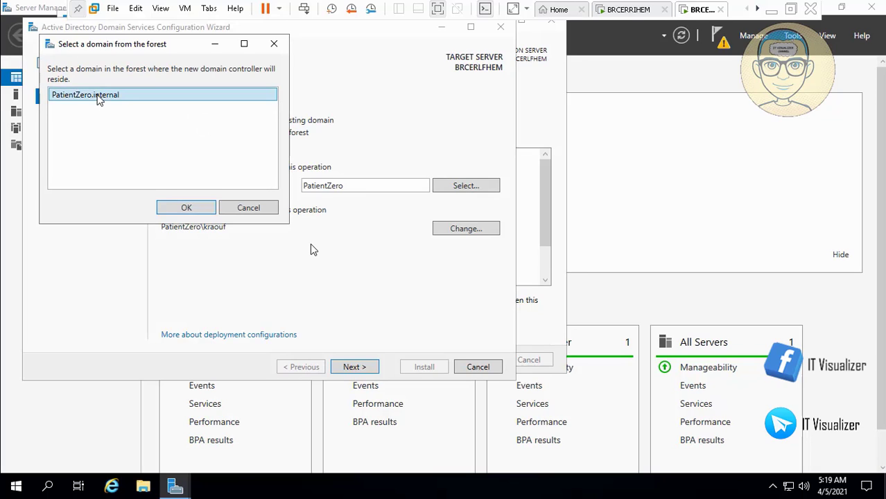
click(183, 209)
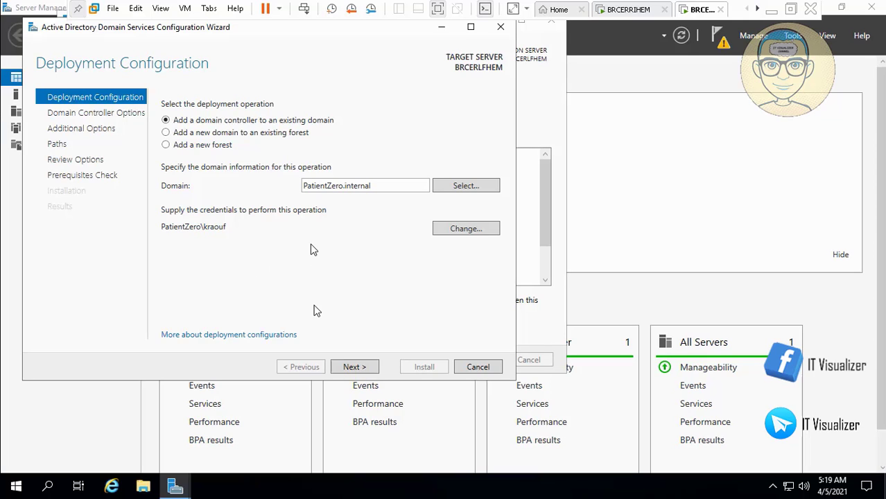
click(357, 367)
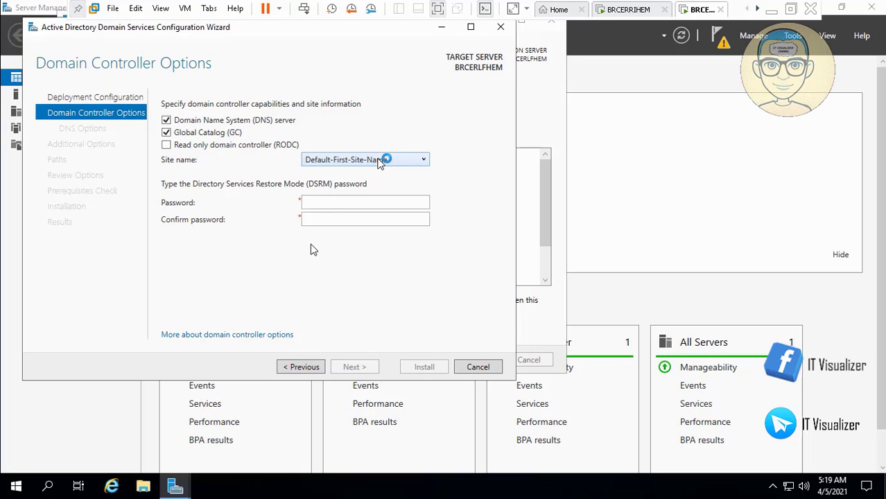
Step: Enter and confirm the Directory Services Restore Mode password, then proceed to DNS Options
click(320, 202)
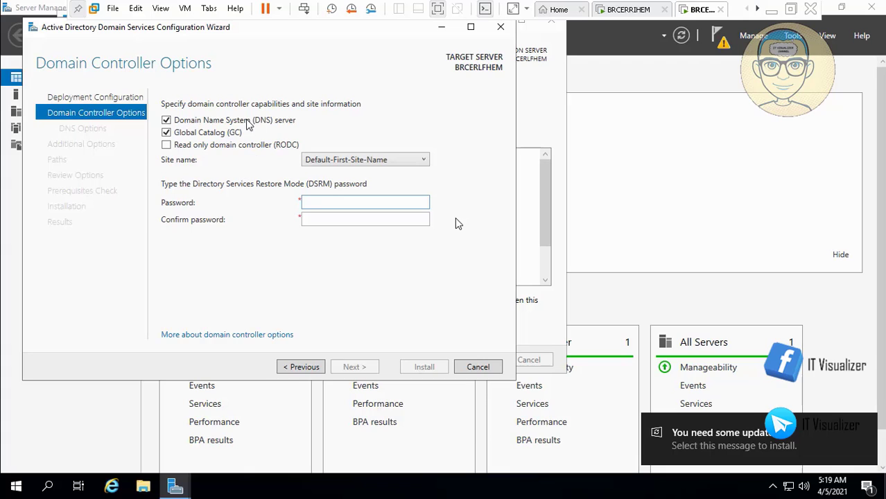
text(•••••)
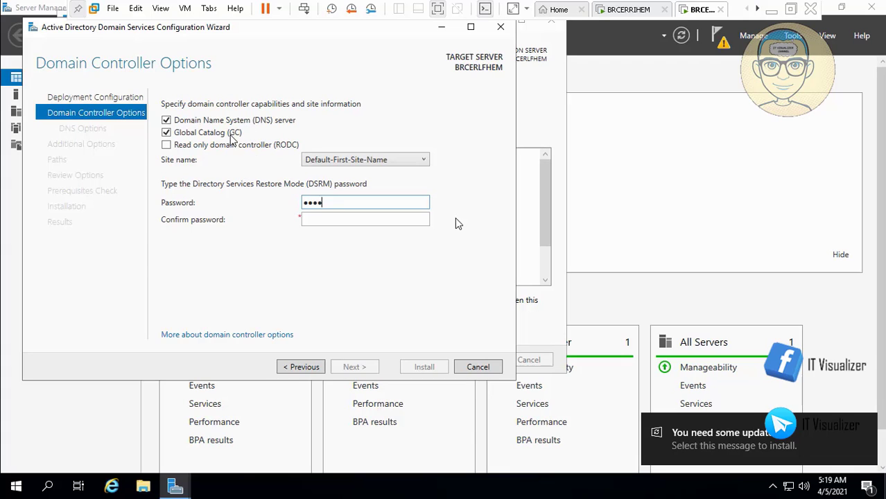
text(••)
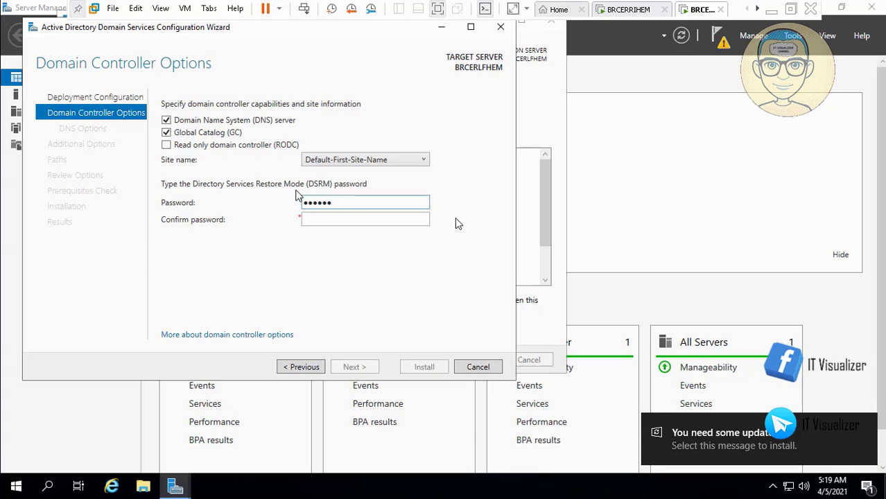
text(•••)
key(Tab)
text(••)
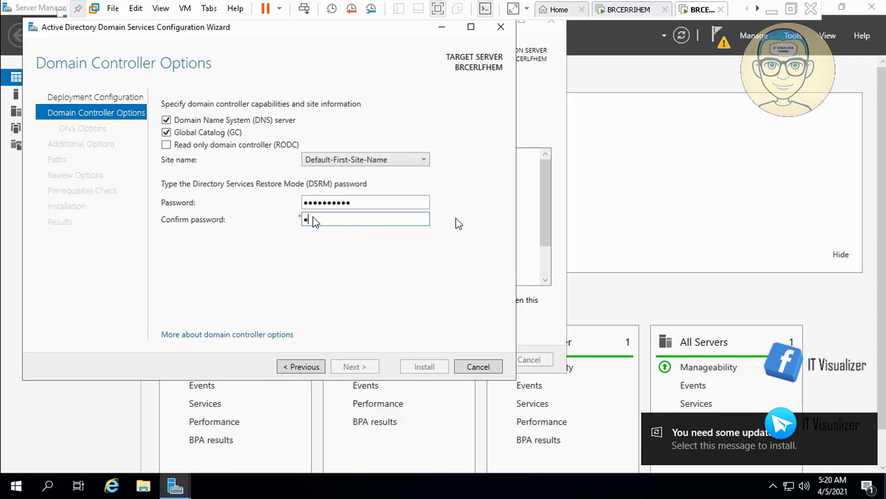
text(••••••••)
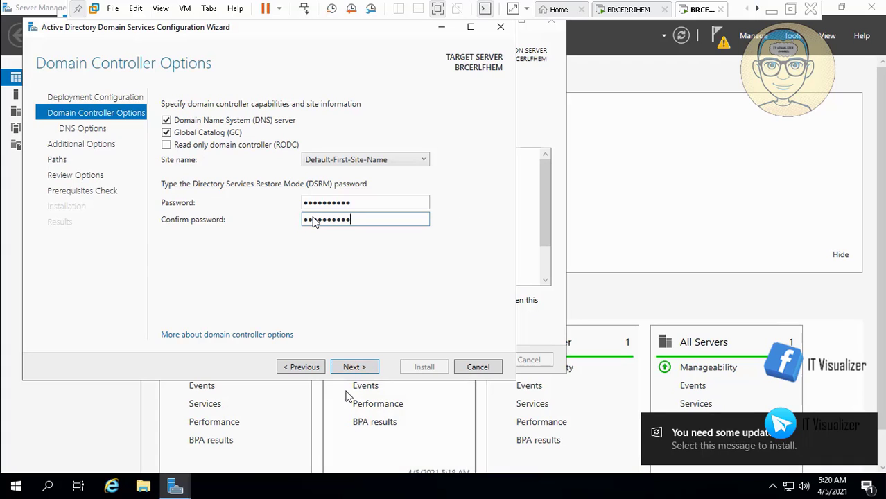
click(354, 368)
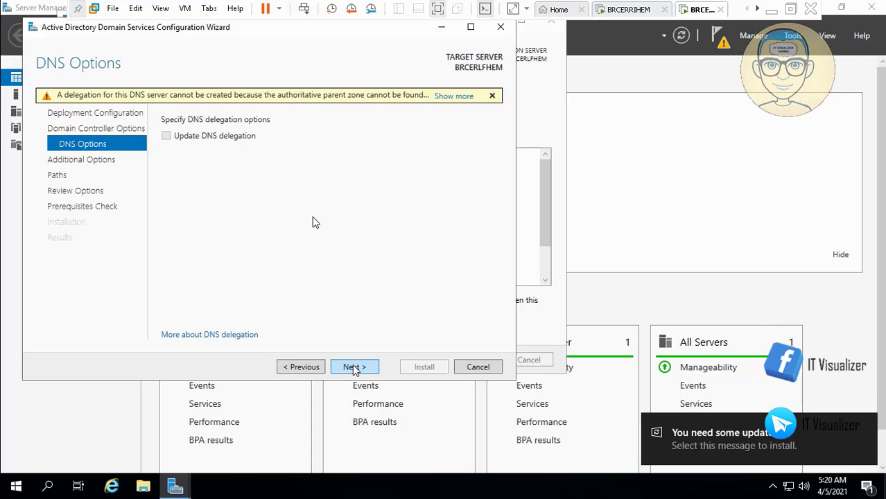
Step: Accept the default DNS, additional options, paths and review settings to reach the prerequisites check
click(354, 367)
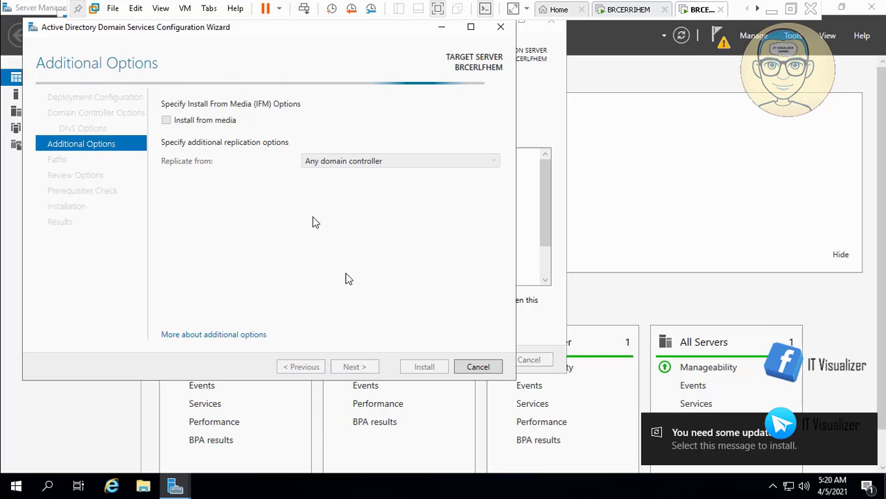
click(357, 371)
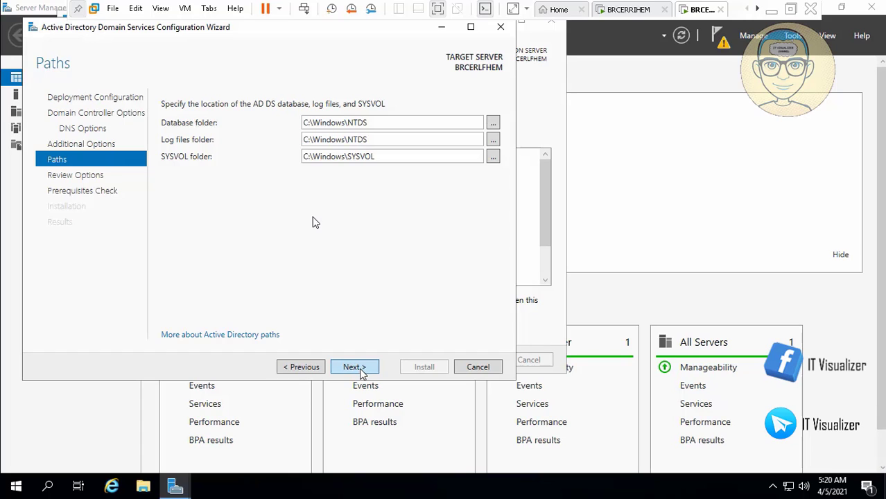
click(361, 372)
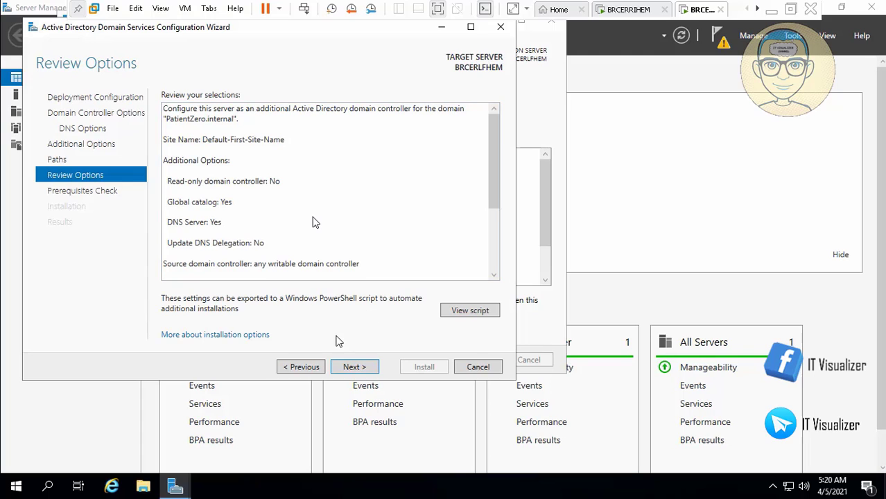
click(354, 372)
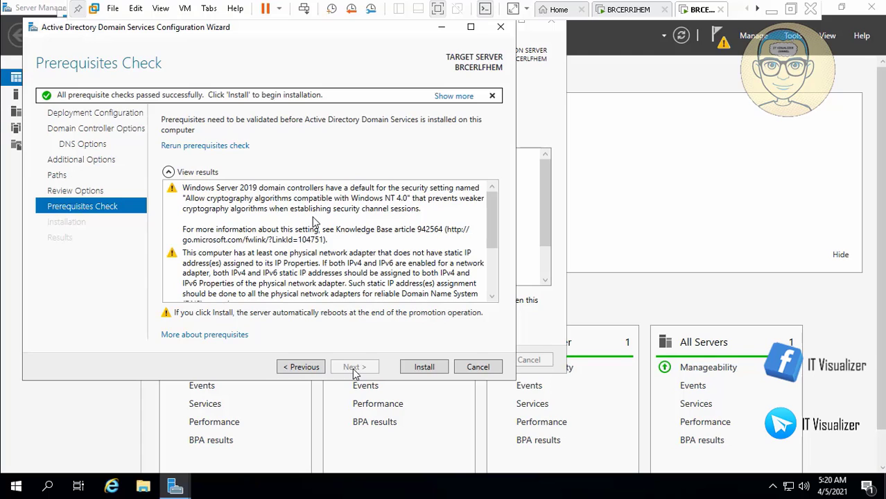
Step: Install the additional domain controller once the prerequisites check passes
scroll(494, 276, down, 3)
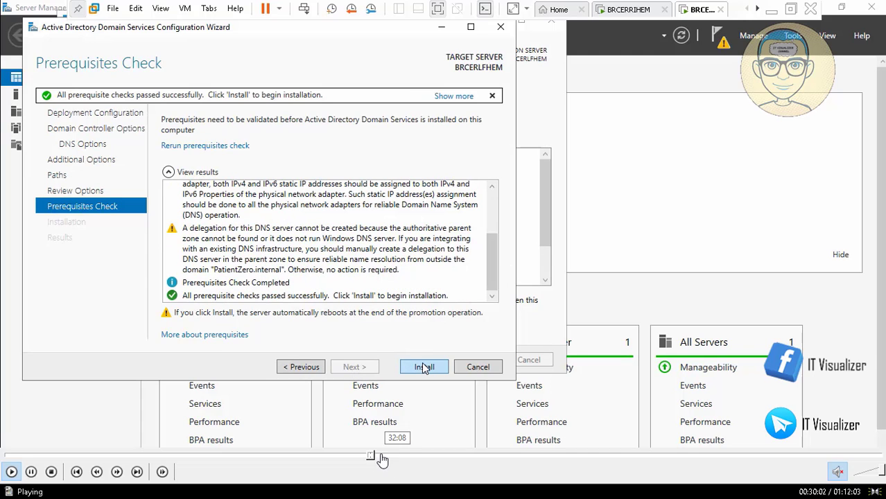
click(376, 457)
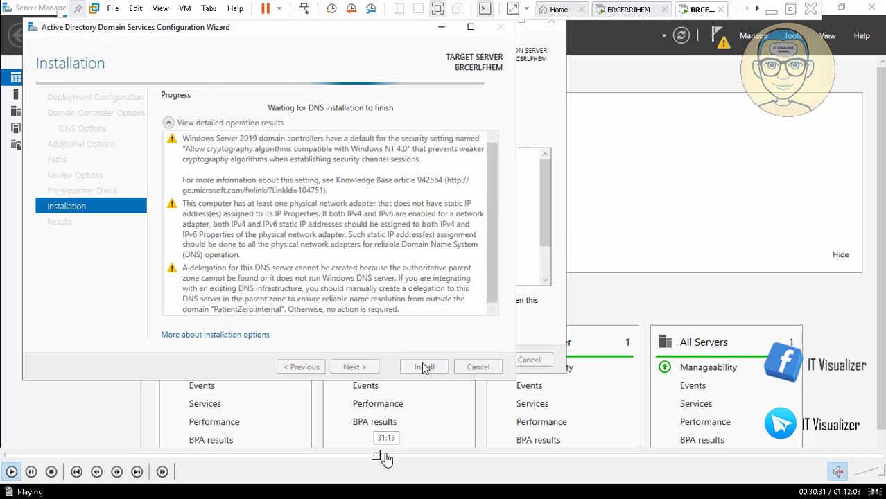
click(394, 456)
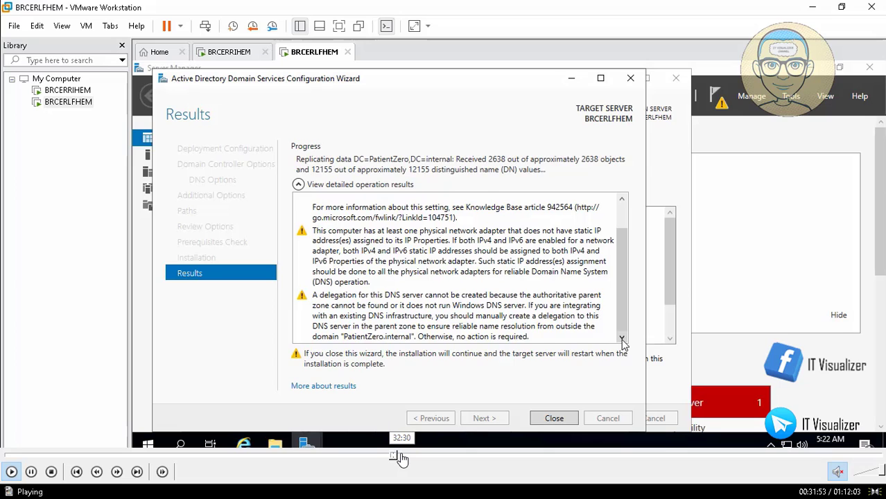
click(403, 456)
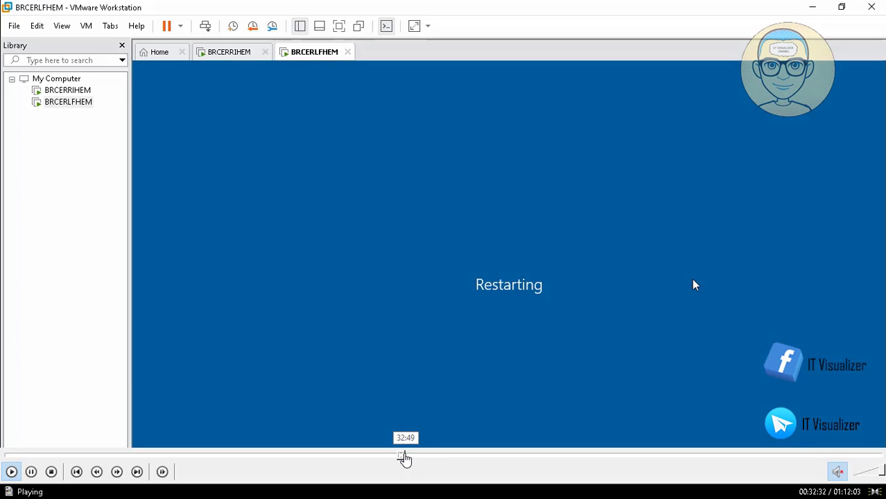
Step: Skip the video through the reboot until the Patient Zero City legal notice appears
click(401, 457)
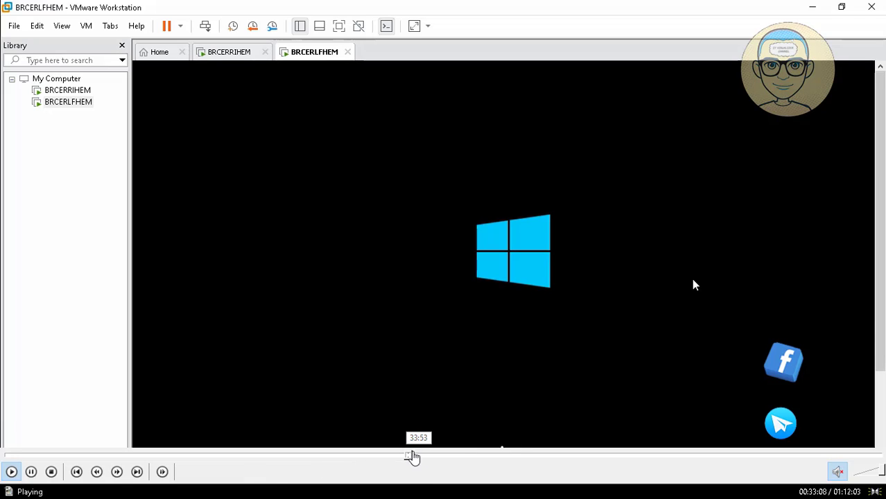
click(415, 457)
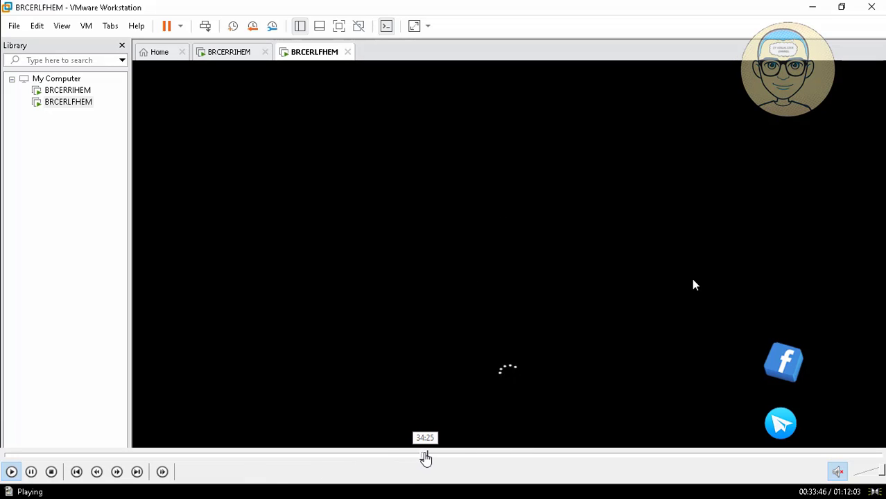
click(425, 457)
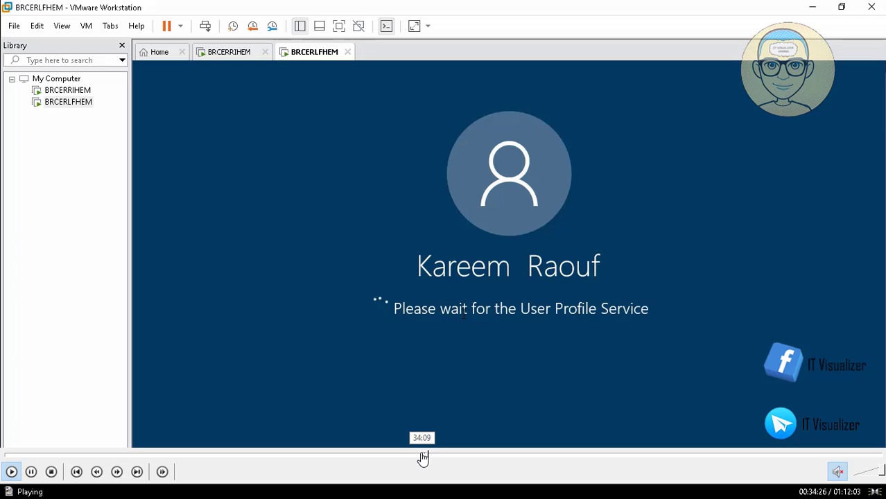
click(418, 458)
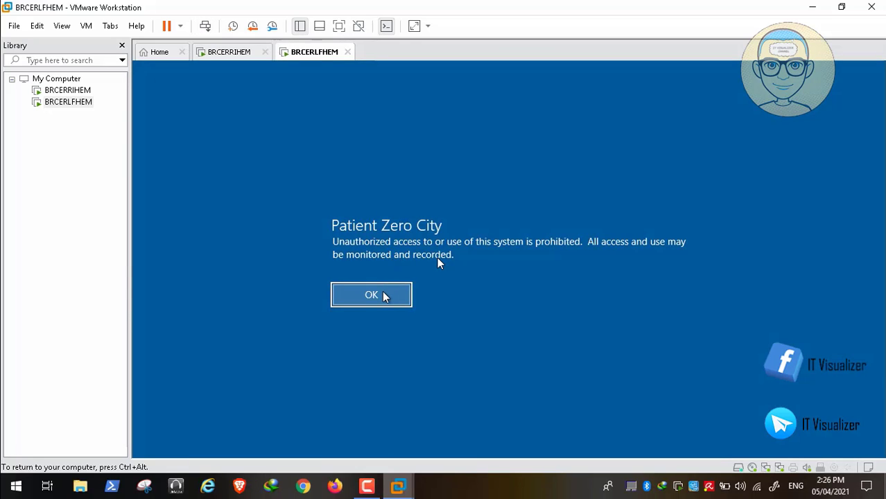
Step: Dismiss the legal notice and sign in with the PATIENTZERO domain account's user name and password
click(384, 295)
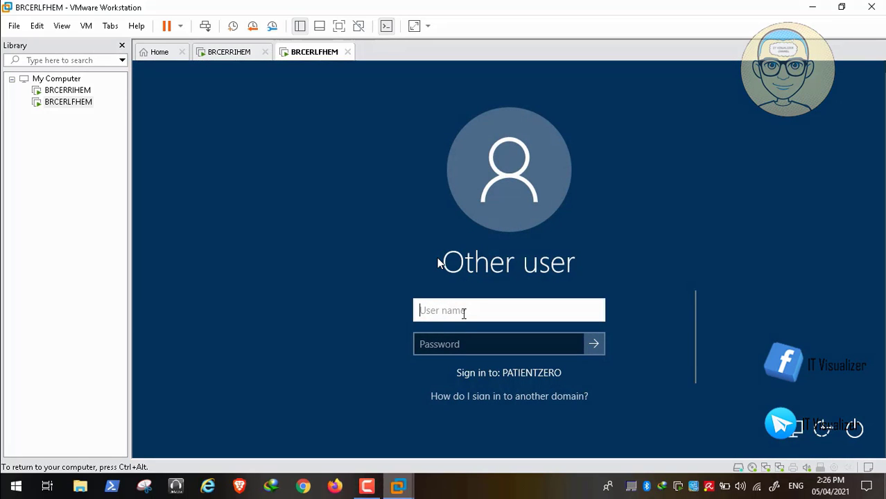
text(kraouf)
key(Tab)
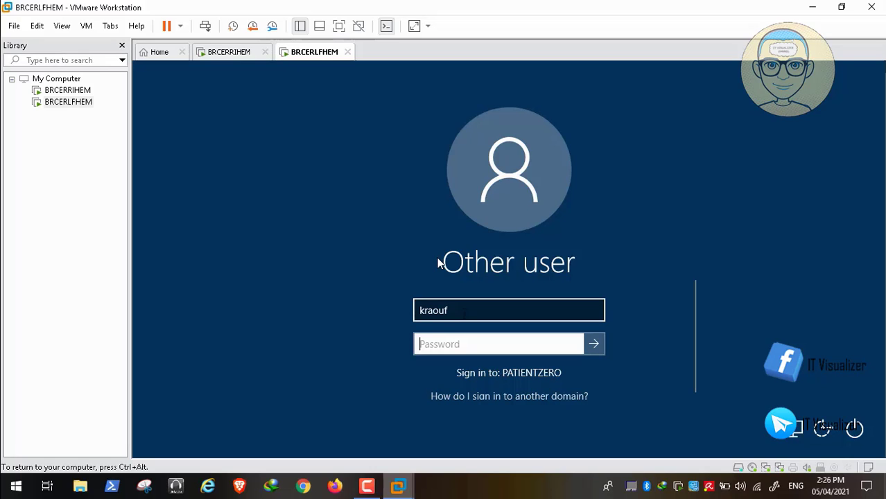
text(P@ssw)
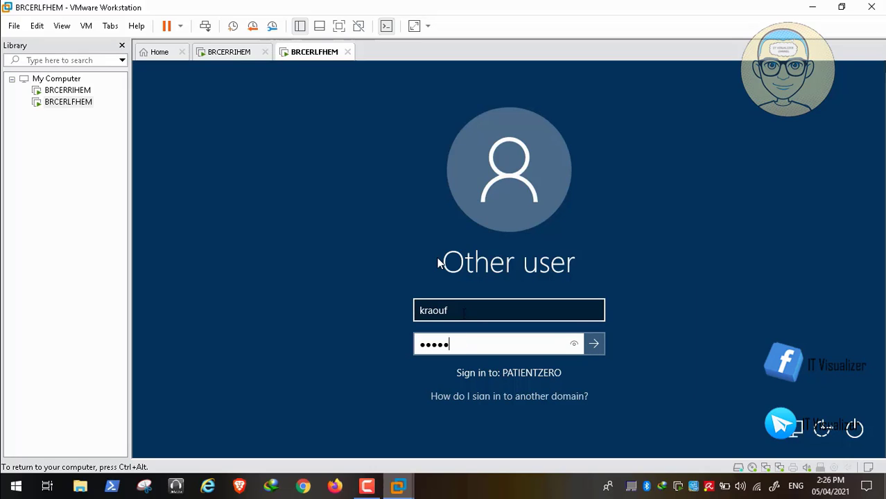
text(0rd12)
key(Return)
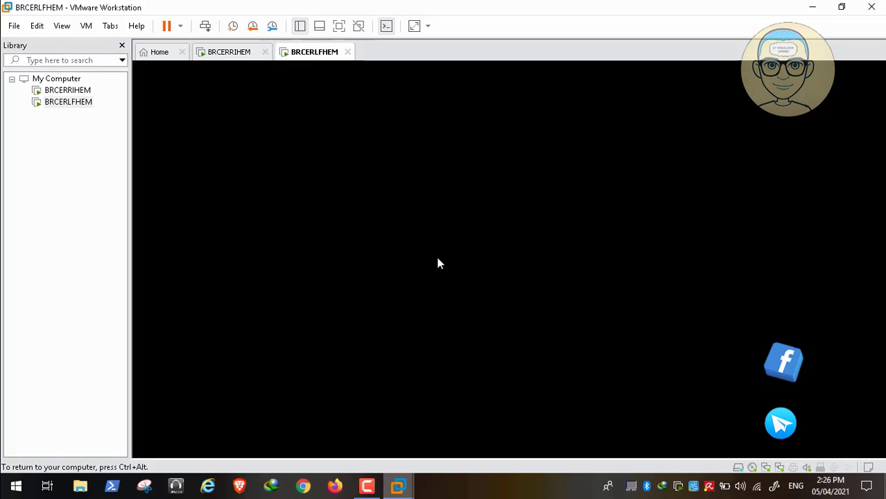
Step: Release the VM input, go full screen, and approve all four Registry Editor UAC prompts
key(ctrl+alt)
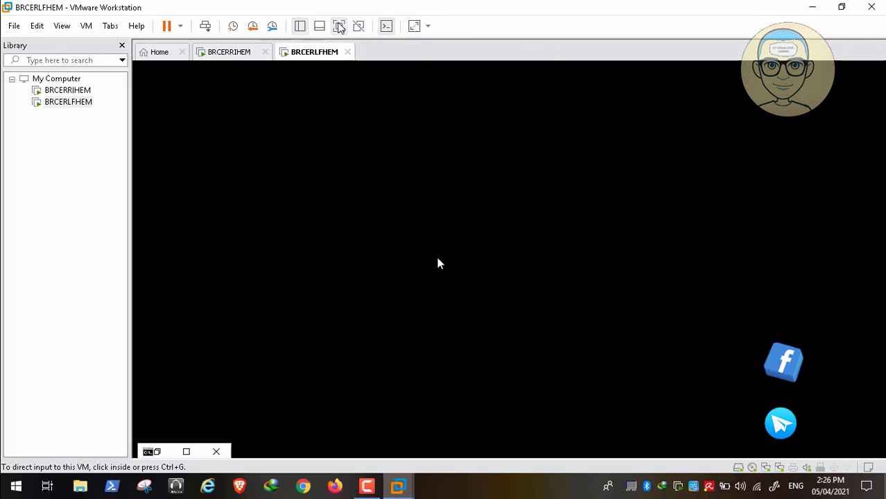
click(339, 25)
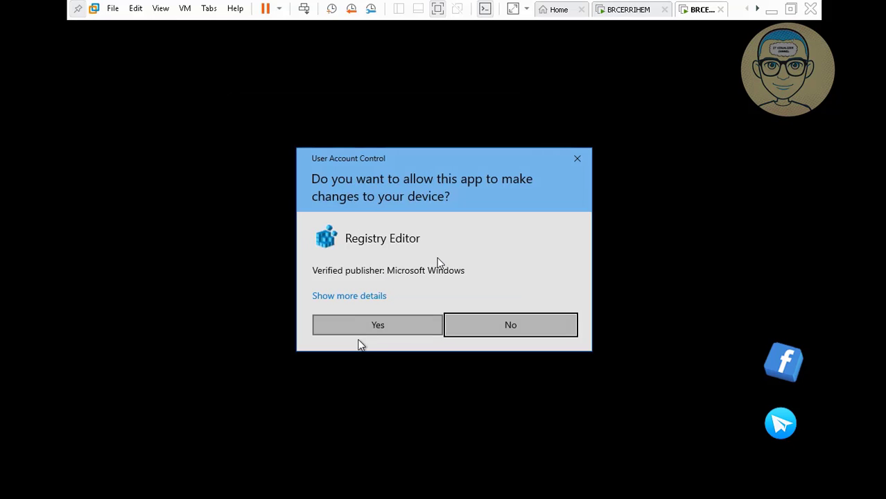
click(374, 331)
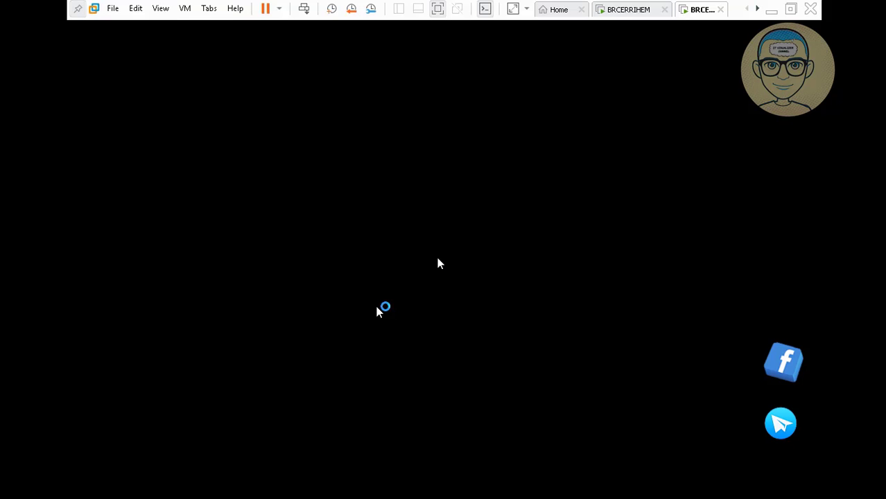
click(376, 328)
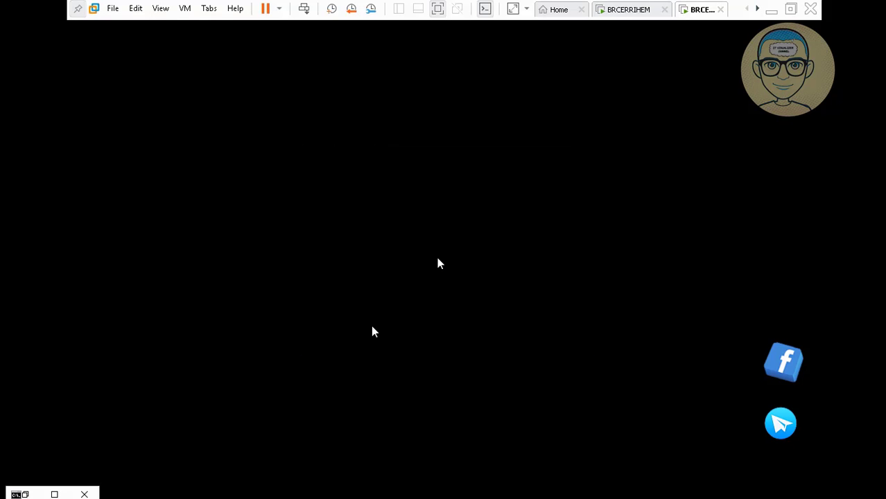
click(384, 326)
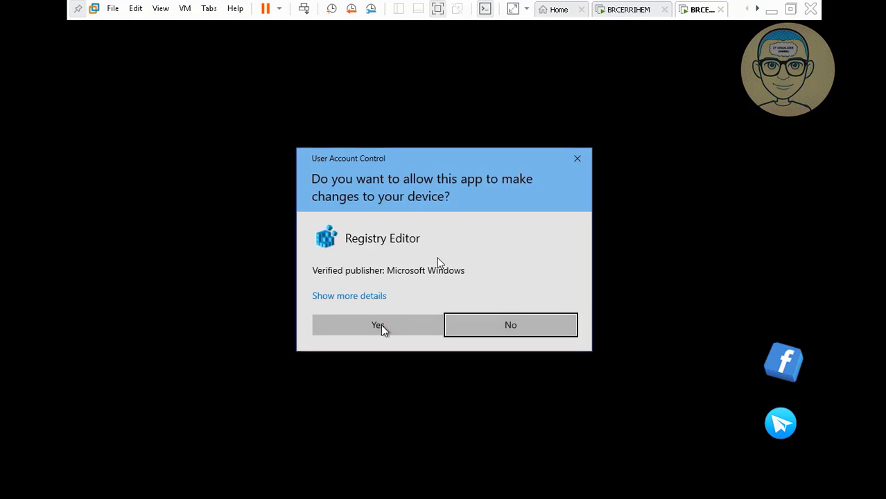
click(381, 326)
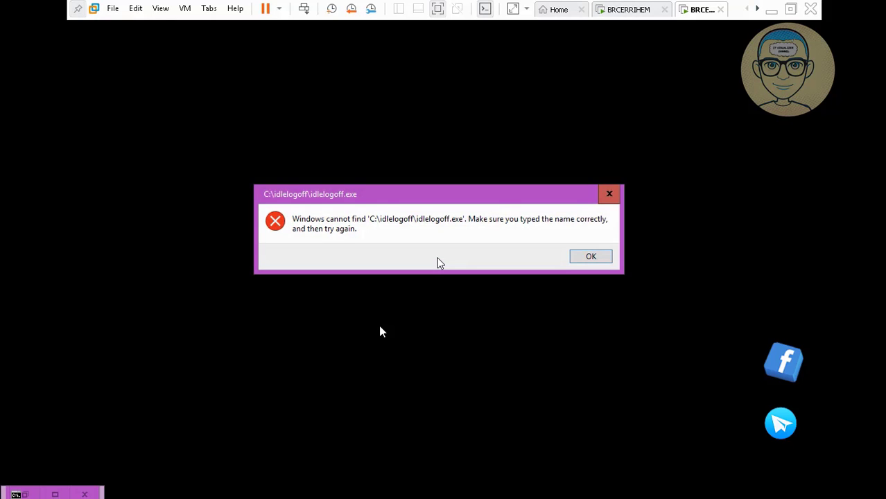
Step: Close the 'Windows cannot find C:\idlelogoff\idlelogoff.exe' error to reveal the desktop
click(591, 262)
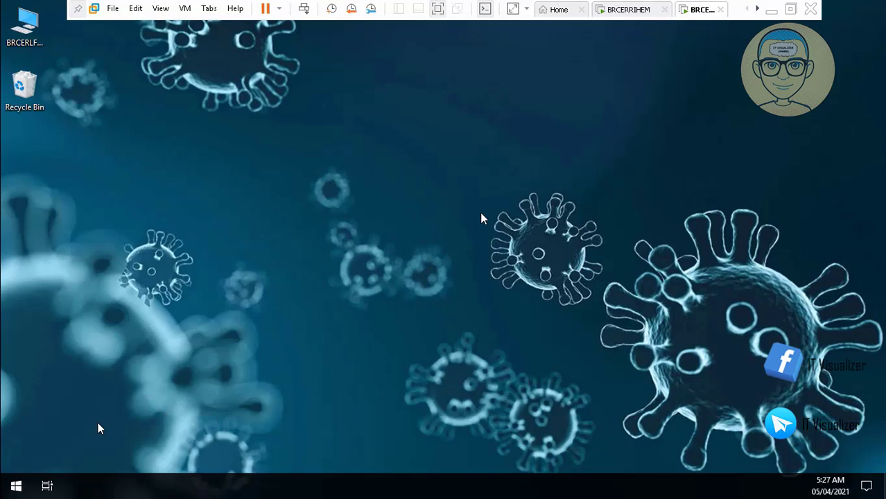
Step: Use Run from the Start context menu to open \\brcerrihem\c$ in File Explorer
right_click(17, 487)
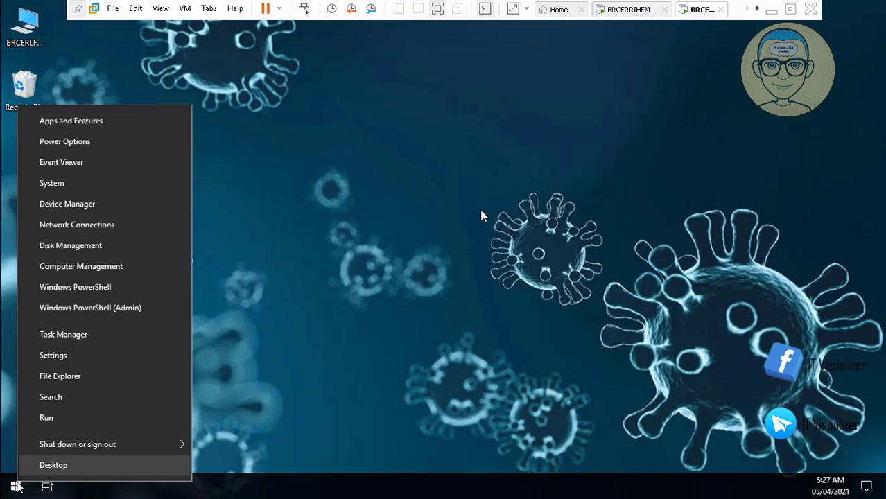
click(55, 418)
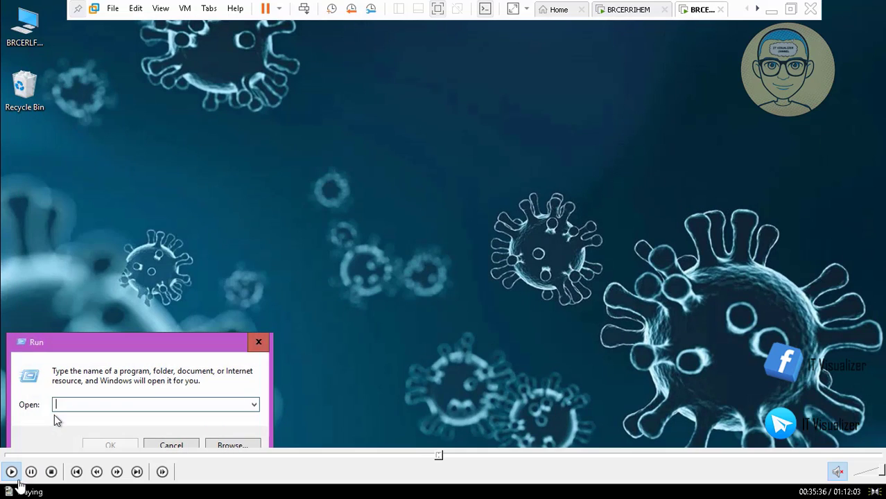
text(\\)
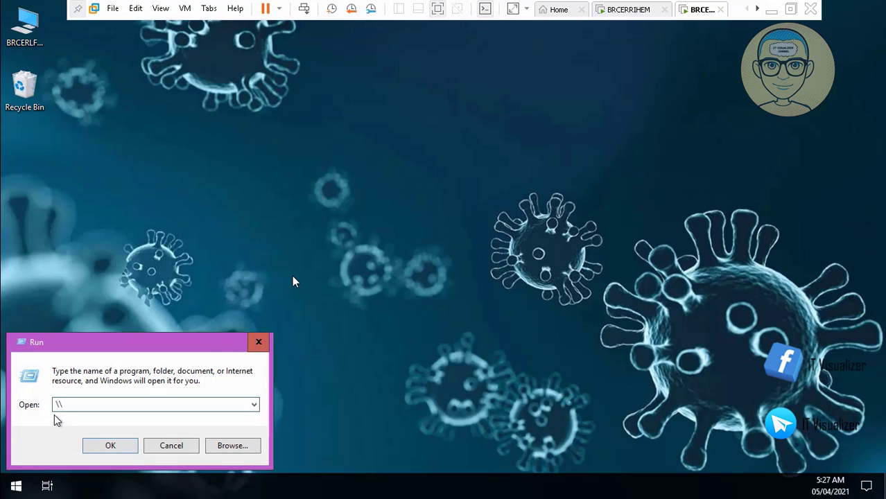
text(br)
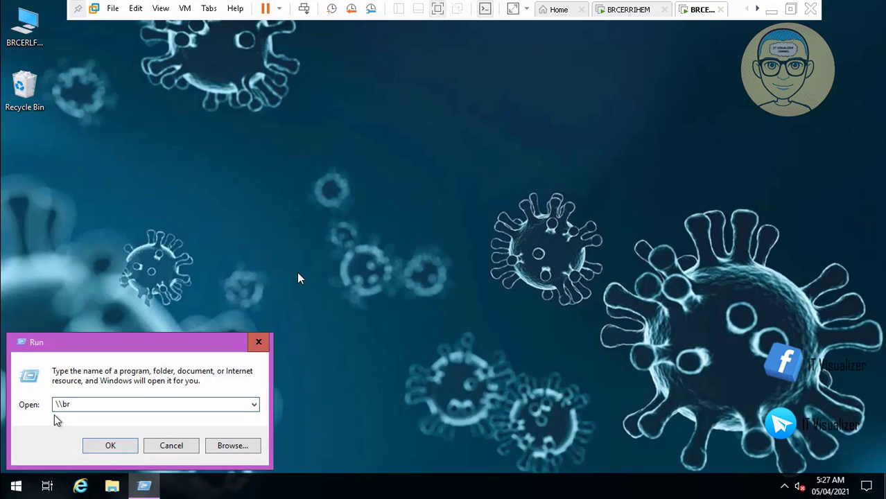
text(cerrihem\)
mouse_move(243, 468)
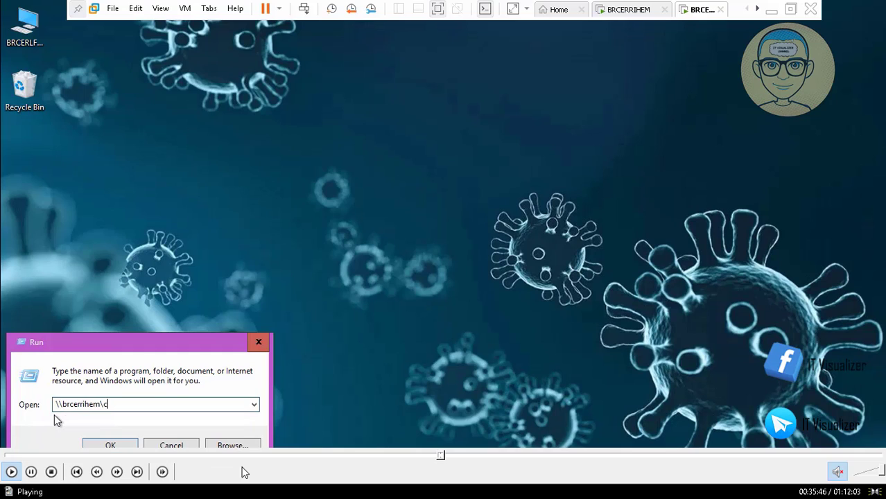
click(31, 471)
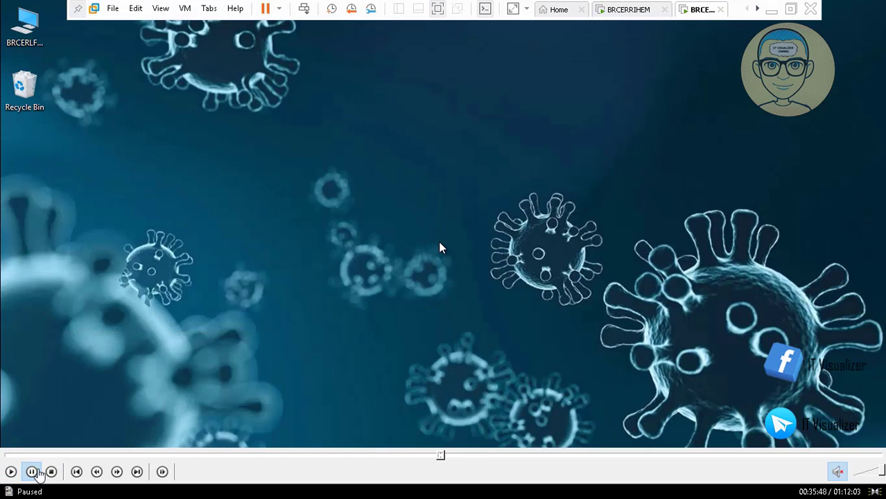
click(440, 457)
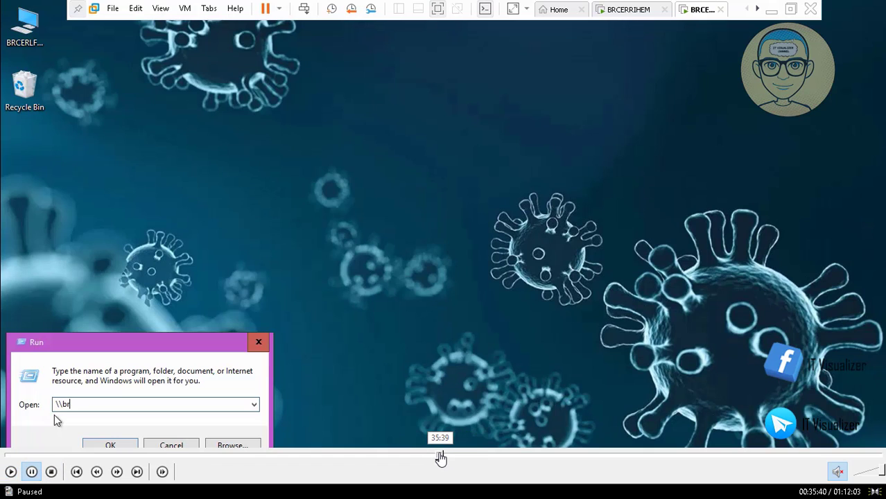
click(9, 472)
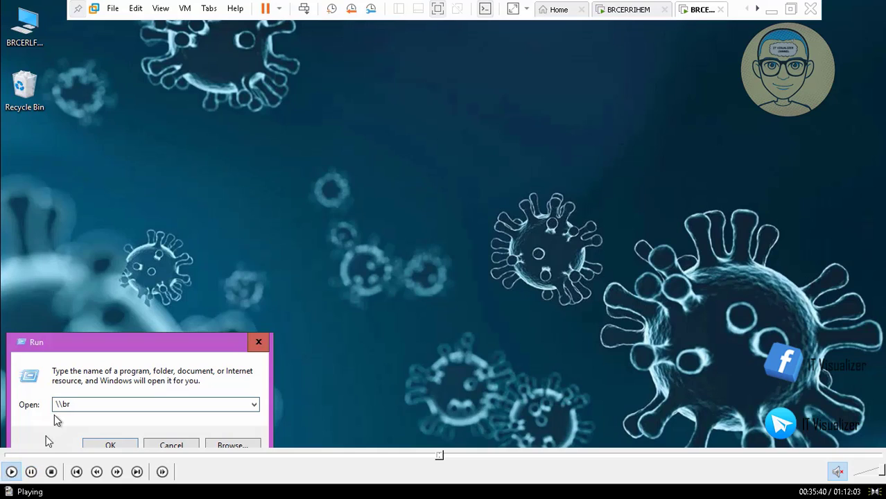
mouse_move(36, 464)
click(33, 471)
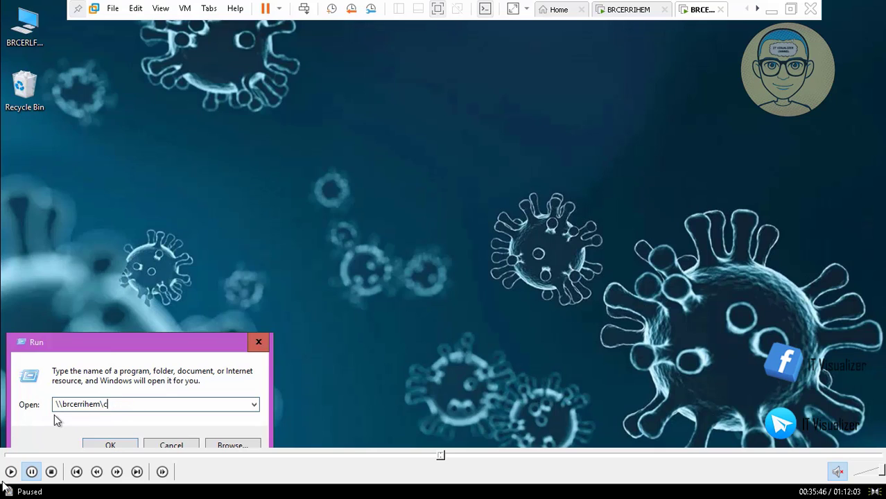
text($)
key(Return)
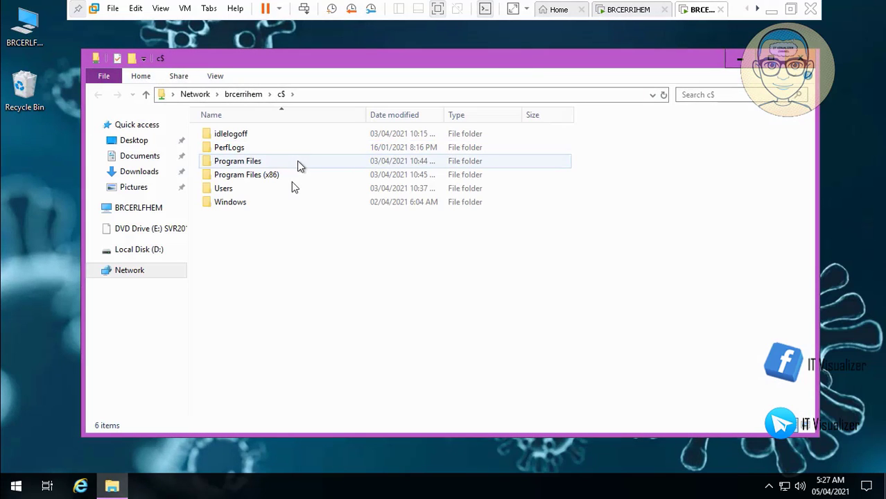
Step: Copy the idlelogoff folder from the brcerrihem C$ share and paste it into this server's Local Disk (C:)
click(239, 135)
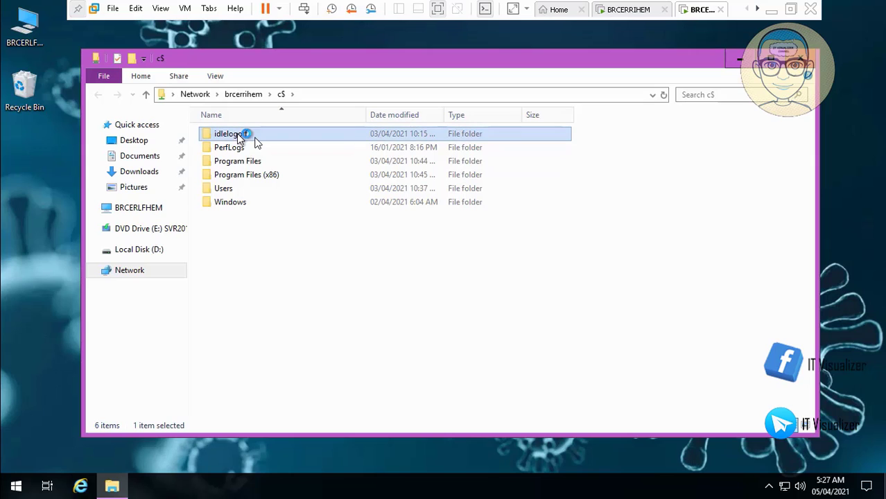
right_click(238, 136)
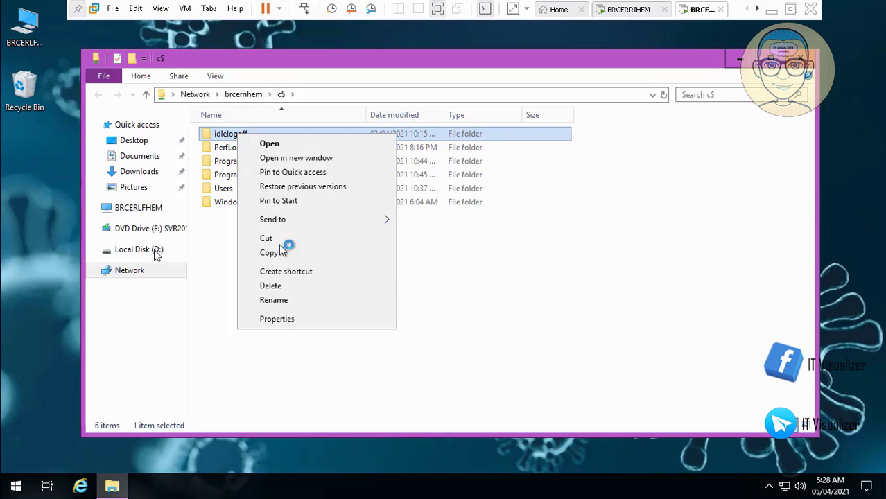
click(290, 253)
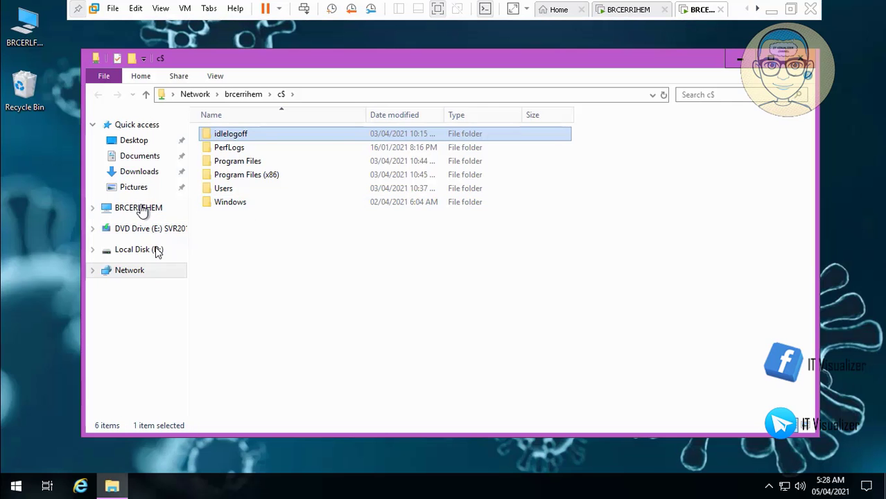
click(141, 208)
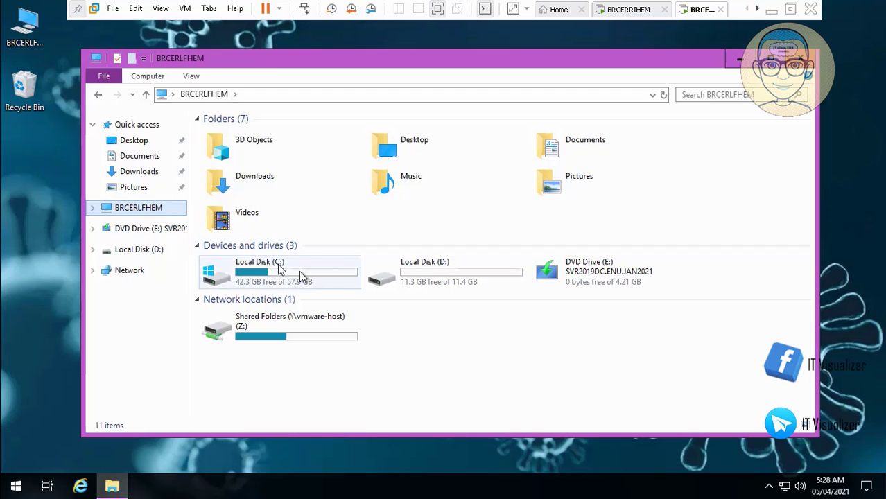
click(299, 274)
double_click(300, 275)
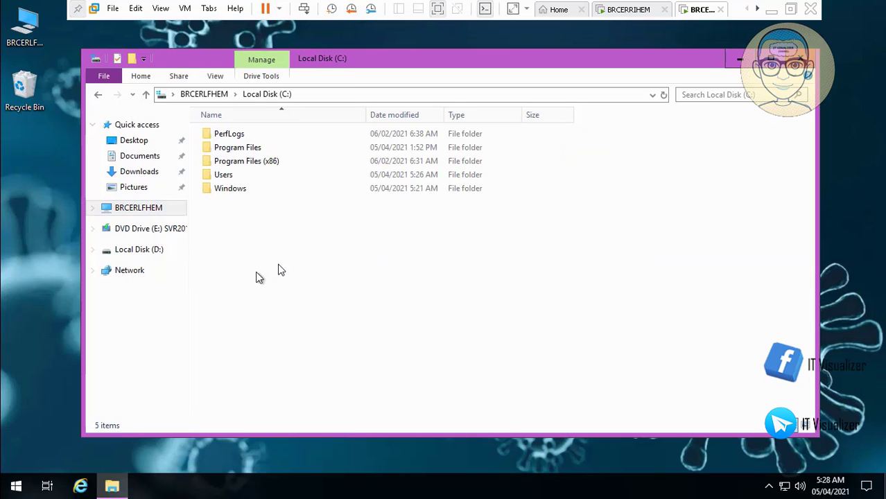
right_click(289, 329)
click(298, 345)
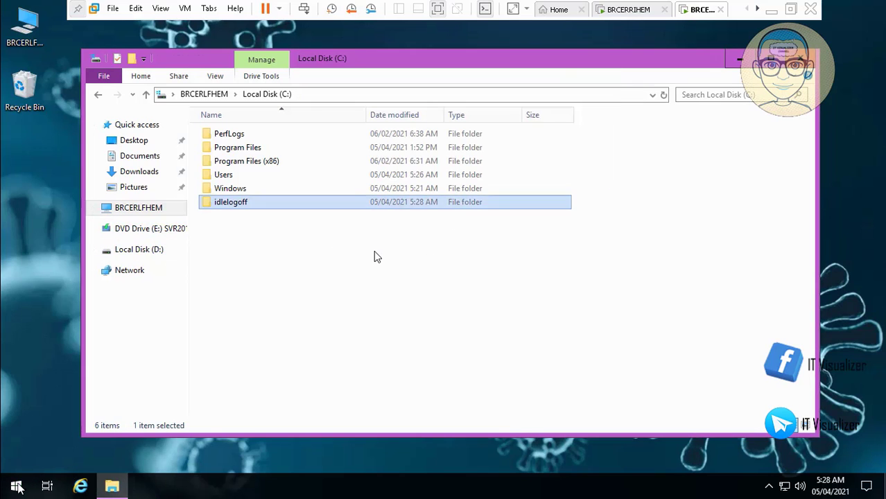
right_click(15, 487)
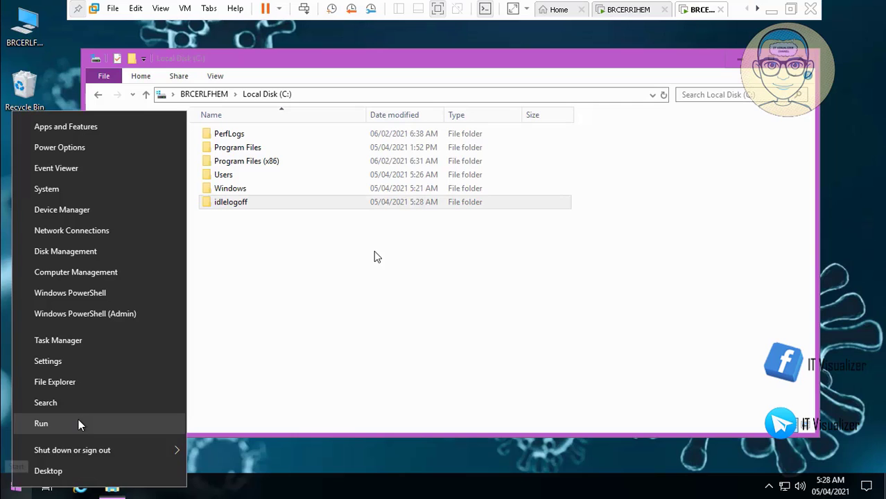
Step: Reopen \\brcerrihem\c$ through Run and change the address to the d$ share
click(41, 424)
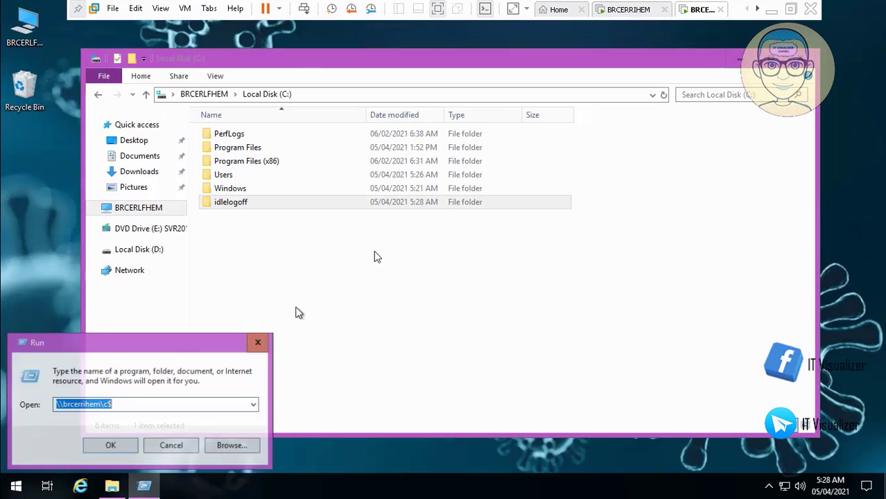
click(116, 447)
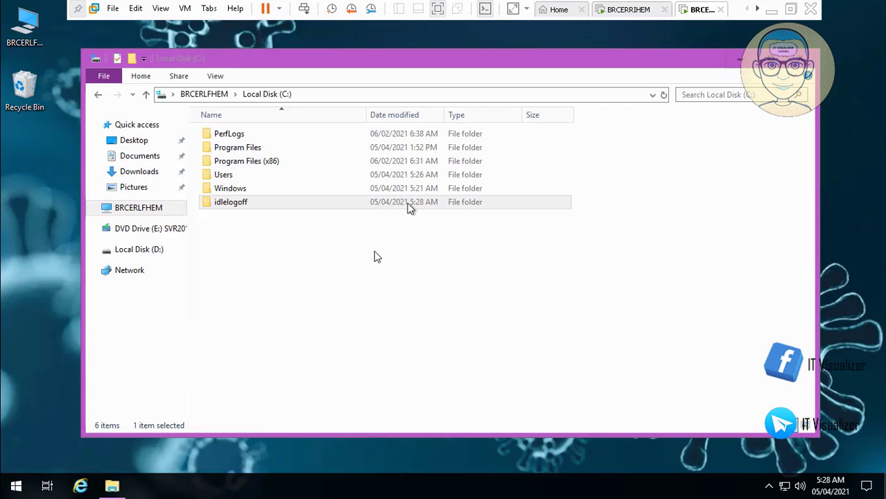
click(353, 108)
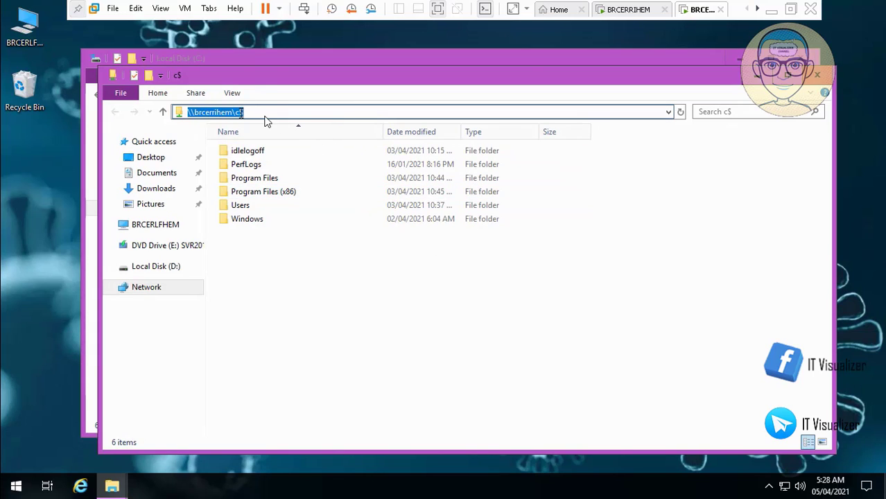
click(227, 113)
text(d)
key(Return)
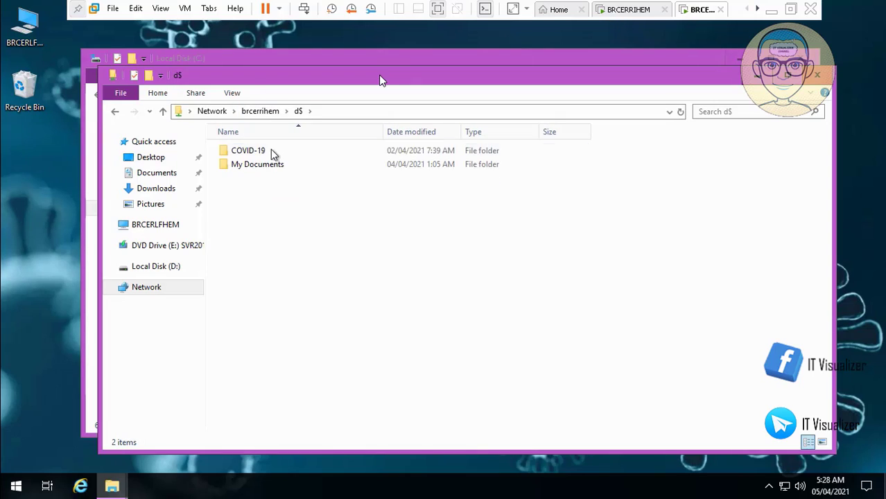
Step: Browse My Documents, the user's folder, then the empty Downloads folder; pause the tutorial video and exit full screen
double_click(263, 165)
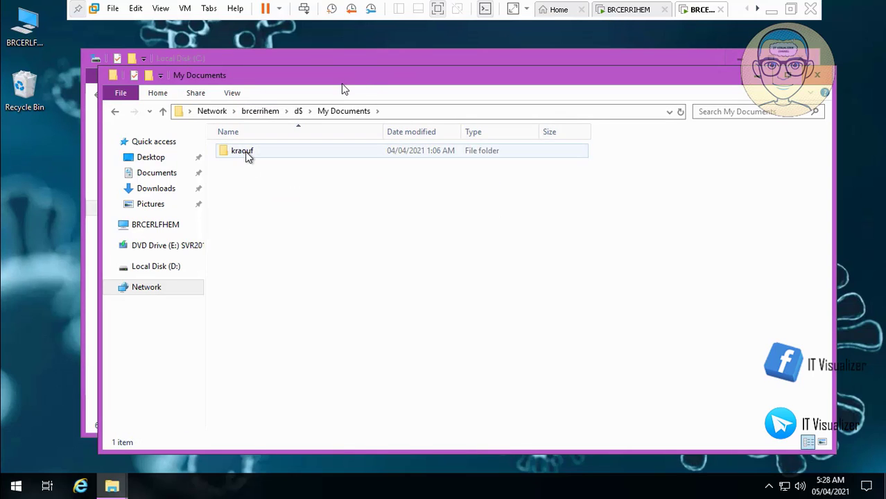
double_click(247, 151)
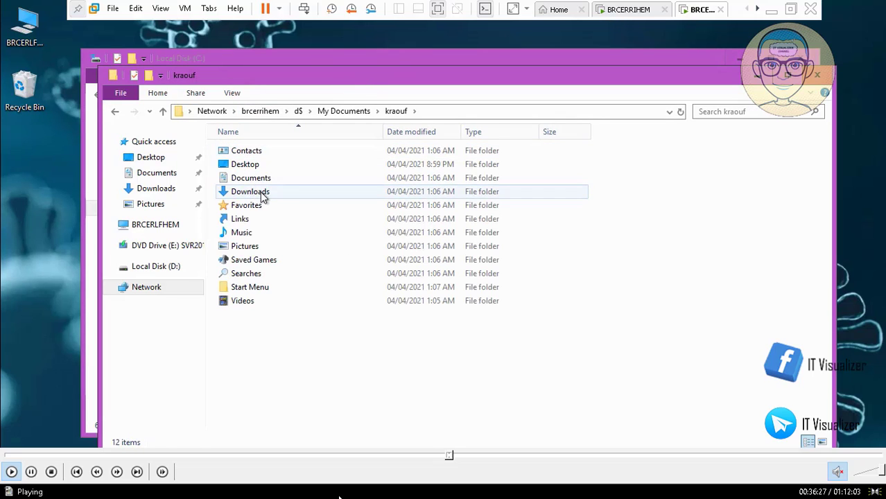
double_click(261, 193)
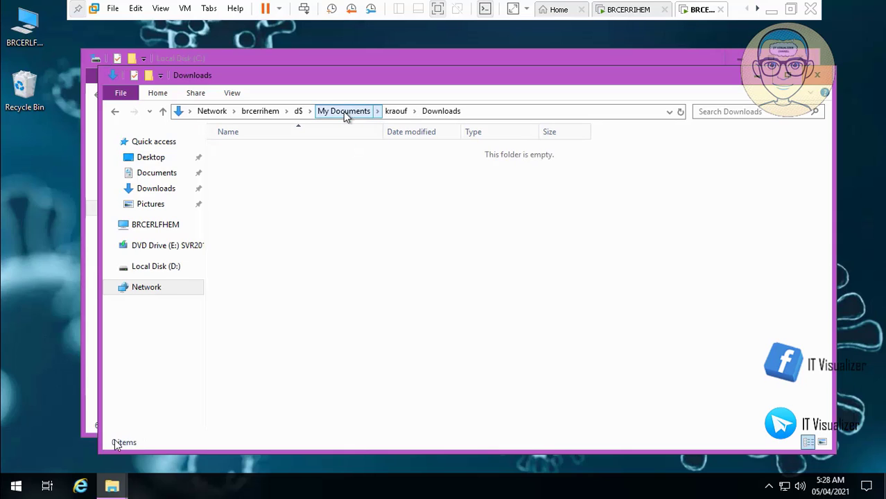
click(32, 472)
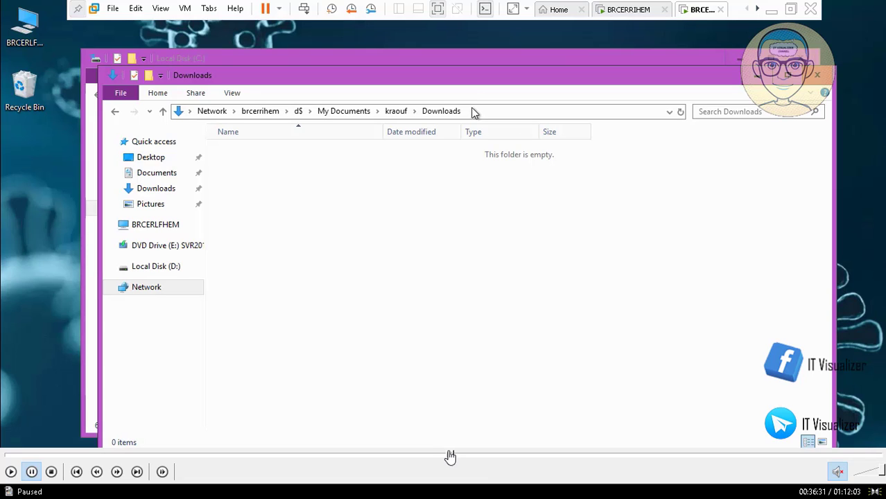
double_click(412, 346)
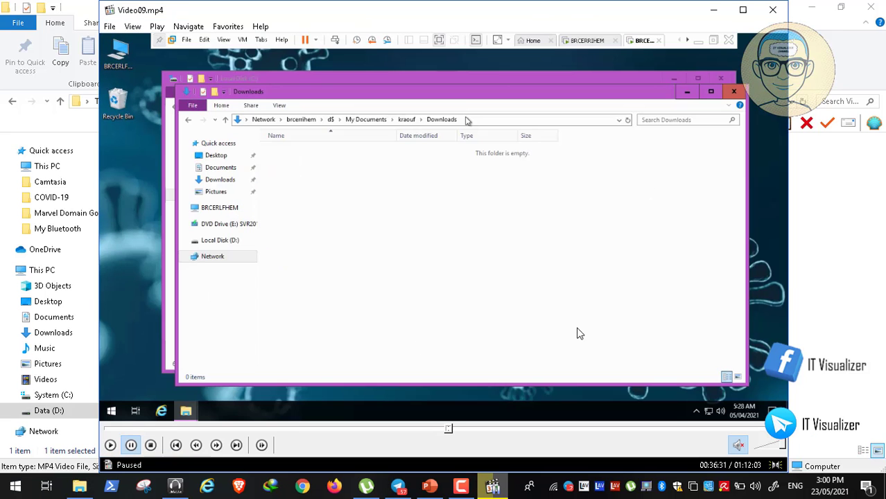
click(463, 486)
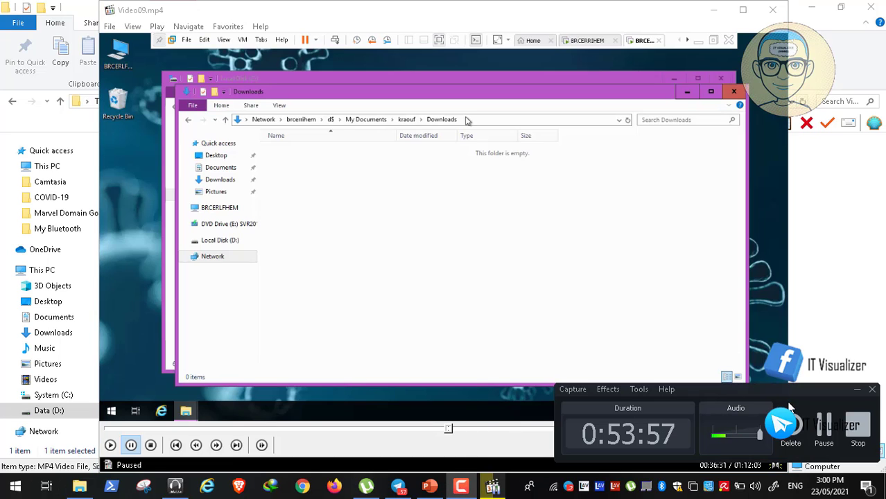
click(857, 389)
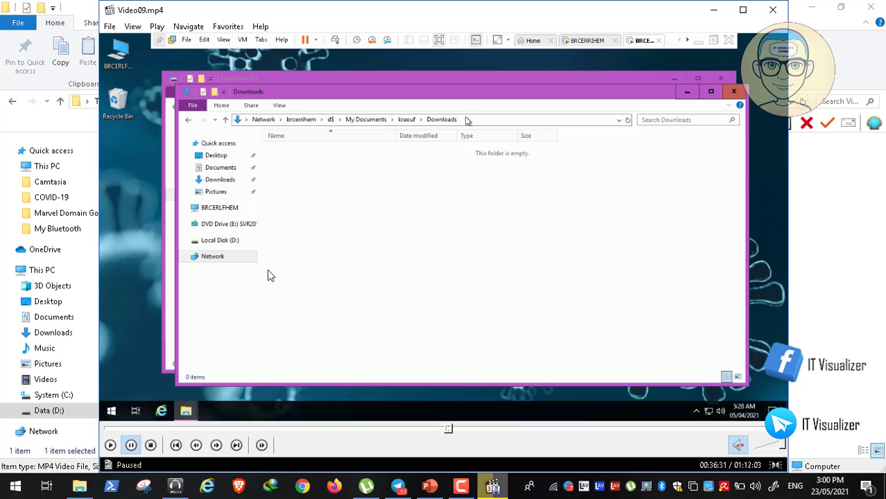